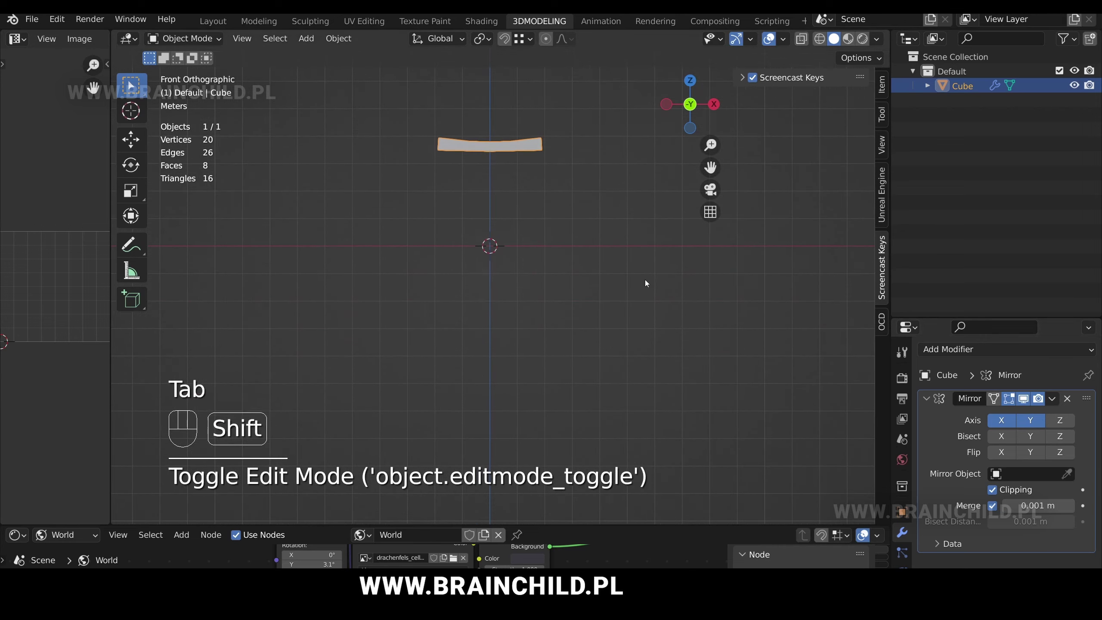
- Mirror the curved strip across X and Z and lower its whole mesh along Z closer to the origin
key(Tab)
key(a)
key(g)
key(z)
click(515, 362)
key(g)
key(z)
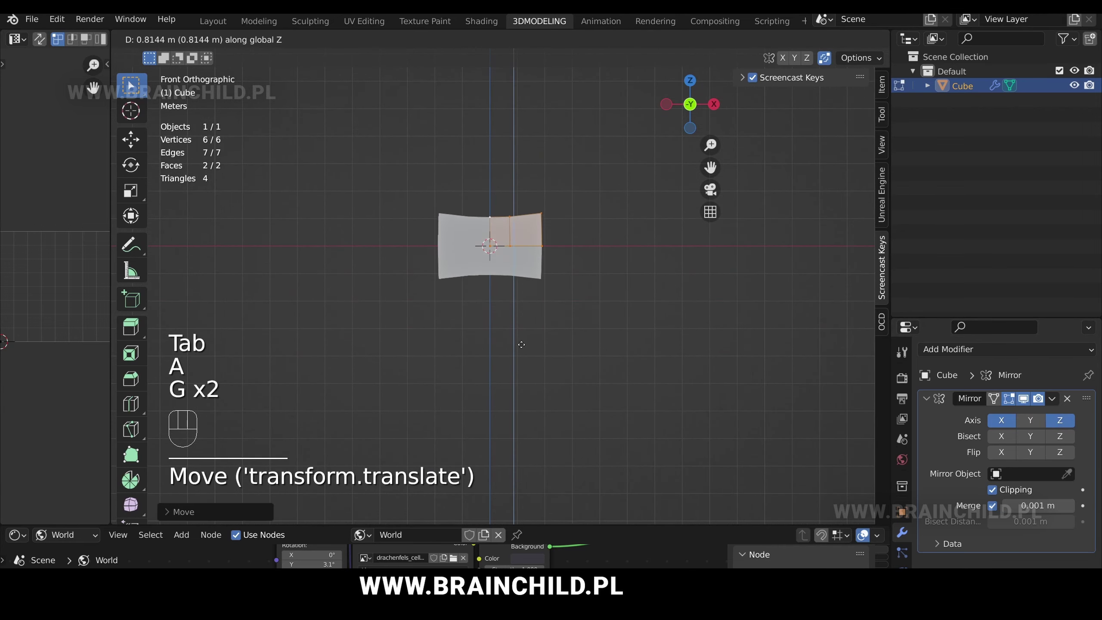
key(ctrl+z)
key(ctrl+z)
scroll(533, 278, up, 2)
key(g)
key(z)
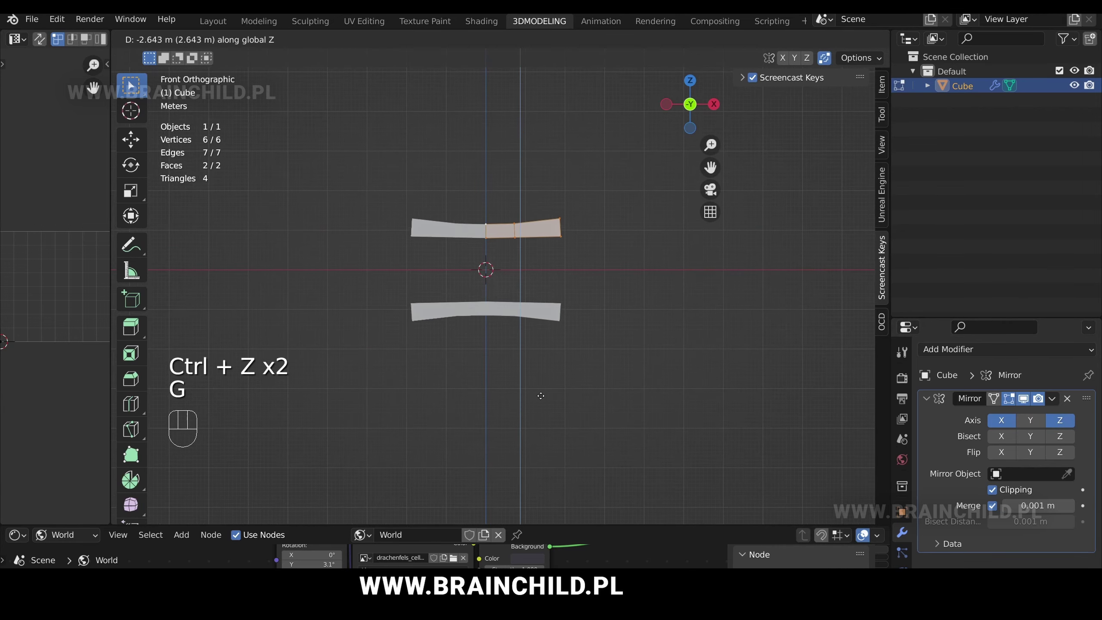
click(559, 265)
- Rotate the upper strip's half so its outer end tilts further upward
scroll(559, 265, up, 1)
key(r)
click(589, 204)
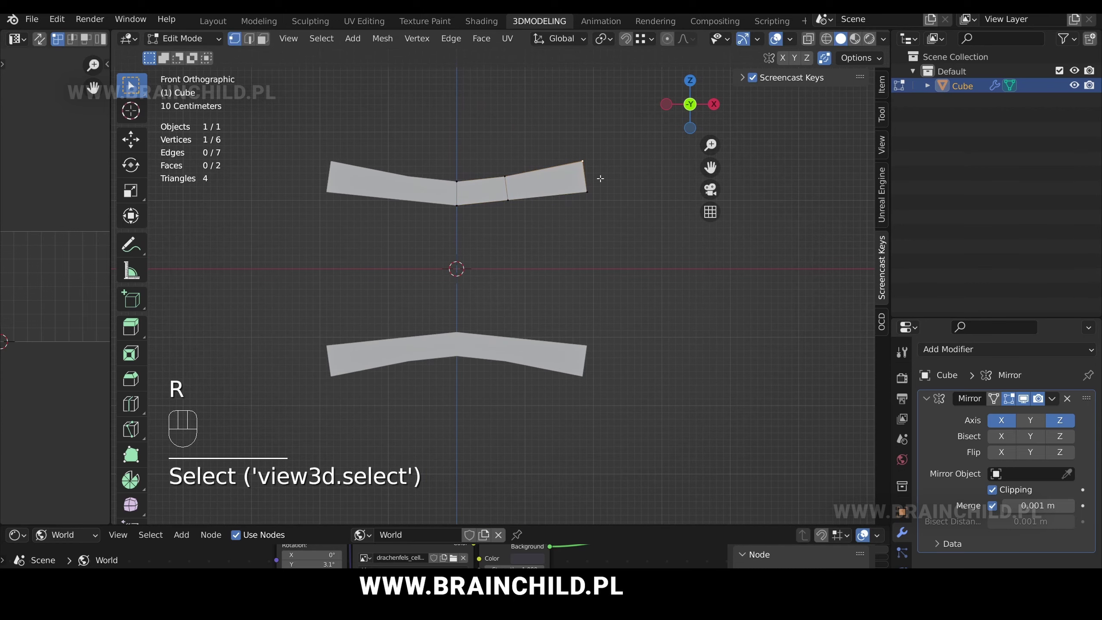
- Extrude the strip's outer end edge and reposition the new vertices to form a flared tip
shift+middle_drag(600, 178, 560, 219)
scroll(558, 222, up, 1)
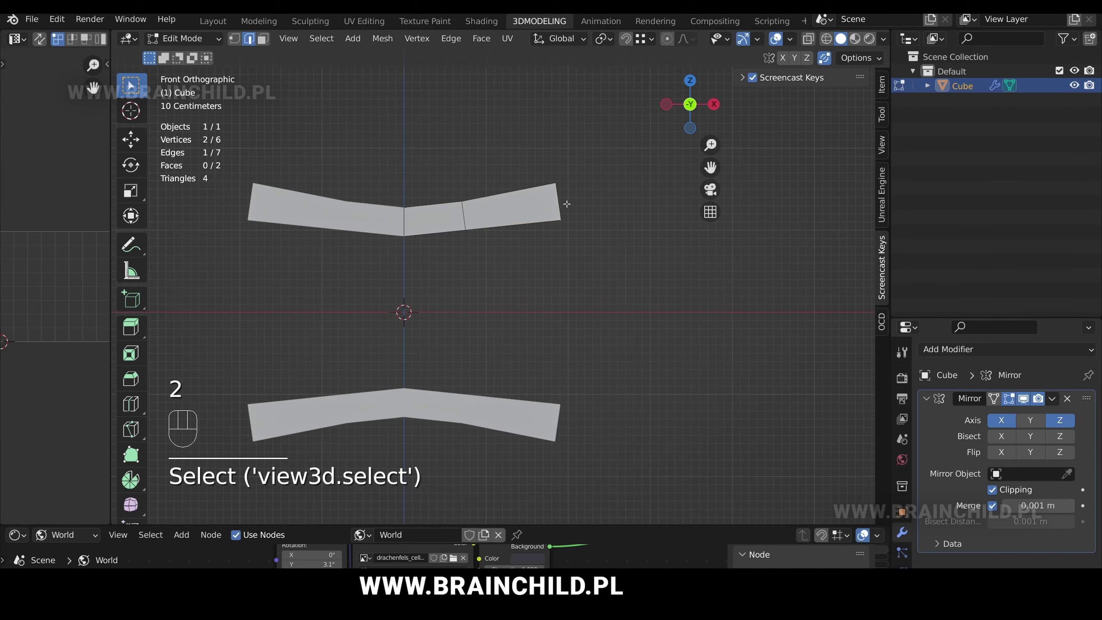
key(1)
key(g)
key(g)
click(566, 229)
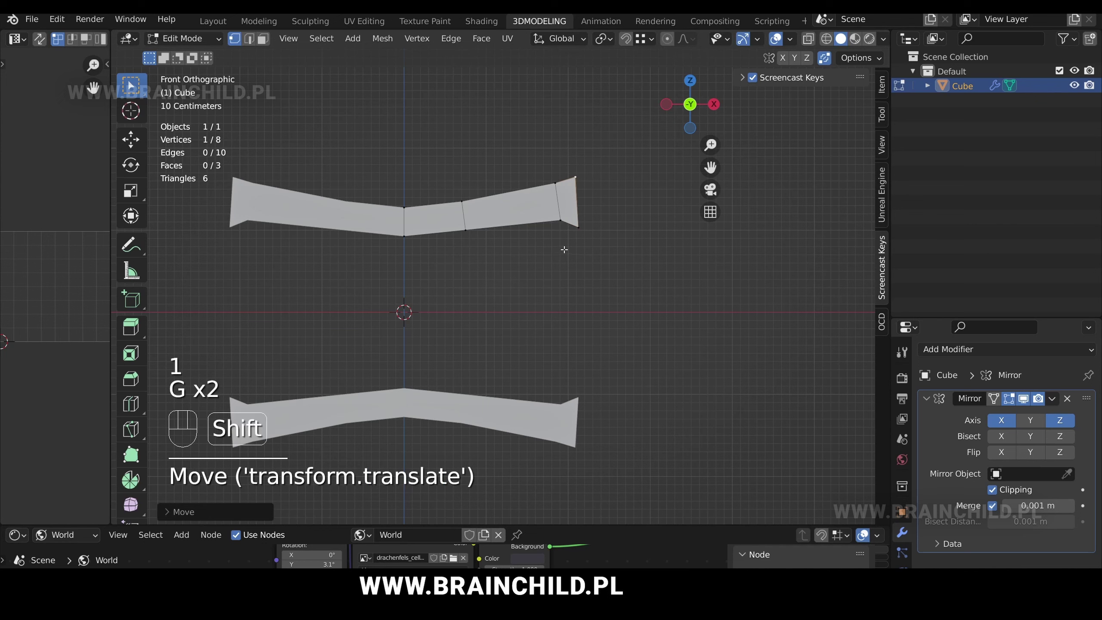
- Extrude the strip's inner lower edge down to the X axis as a stem and adjust its vertices into a narrowing waist
shift+middle_drag(566, 229, 569, 205)
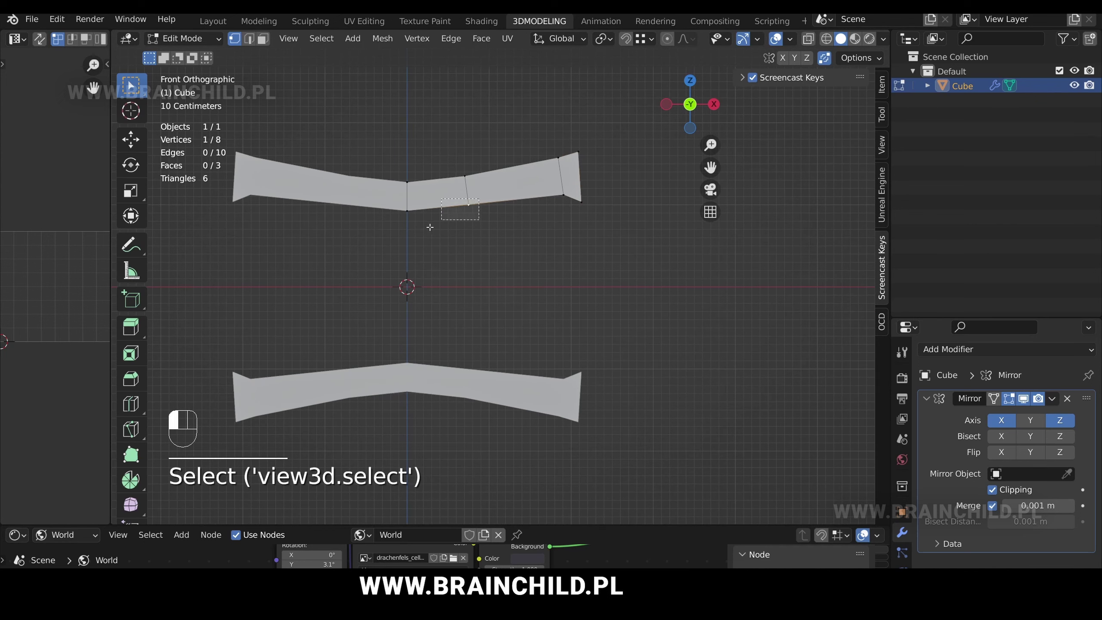
shift+drag(444, 219, 401, 204)
key(e)
click(453, 280)
key(e)
click(449, 263)
key(g)
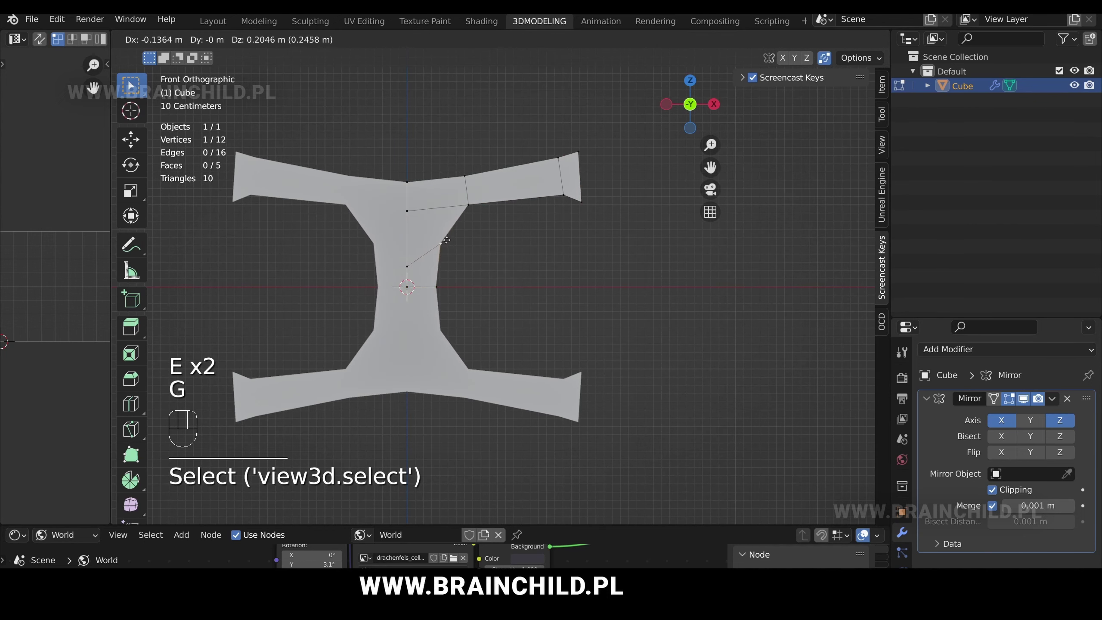
click(438, 247)
- Extrude the entire flat profile to give the I-shaped piece depth
scroll(458, 247, down, 3)
key(Tab)
middle_drag(481, 244, 543, 244)
key(Tab)
key(a)
key(e)
click(513, 232)
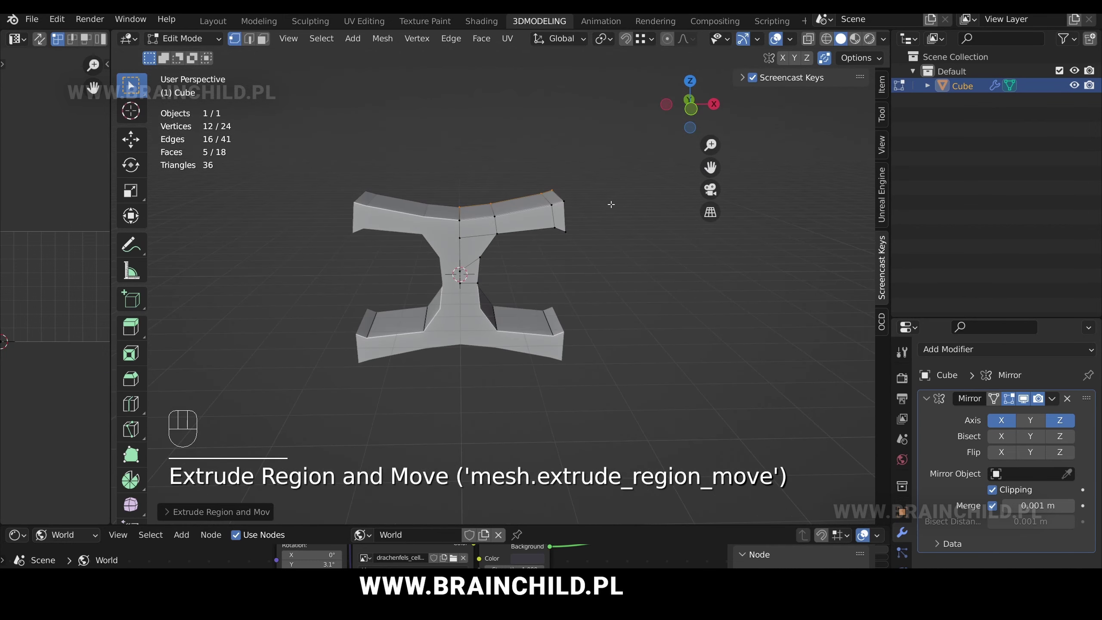
- Smooth-shade the whole mesh and enable Auto Smooth for its normals
key(a)
key(q)
click(544, 244)
key(Tab)
scroll(902, 499, down, 2)
click(903, 527)
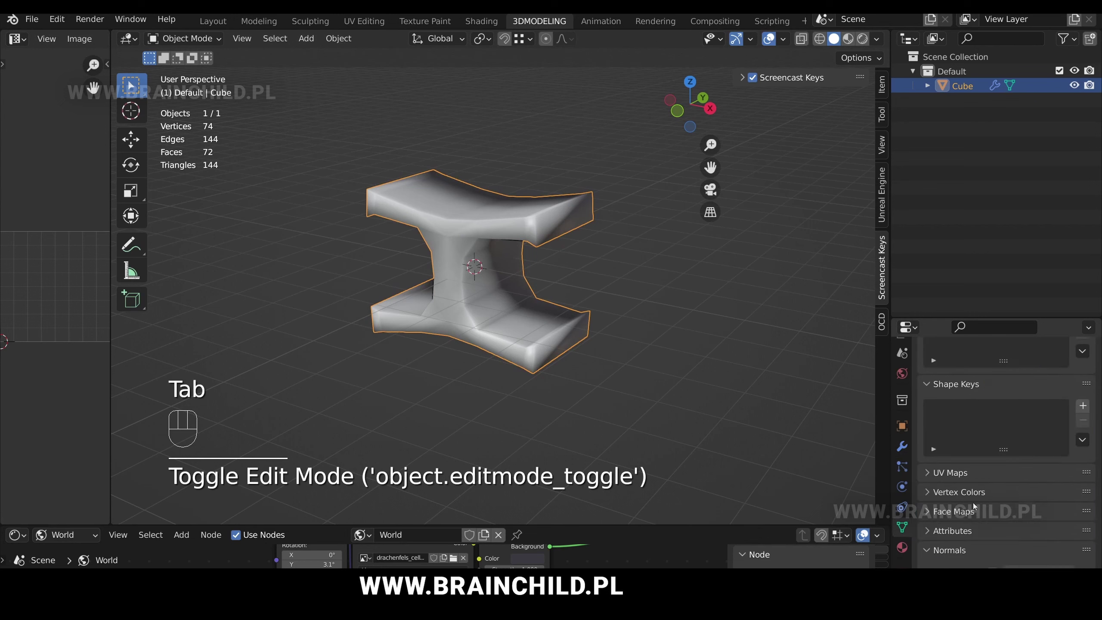
scroll(1007, 434, down, 3)
click(992, 468)
- Bevel the two edges on the stem's inner side to round the hollow under the arm
shift+middle_drag(601, 272, 616, 267)
scroll(616, 267, up, 1)
key(Tab)
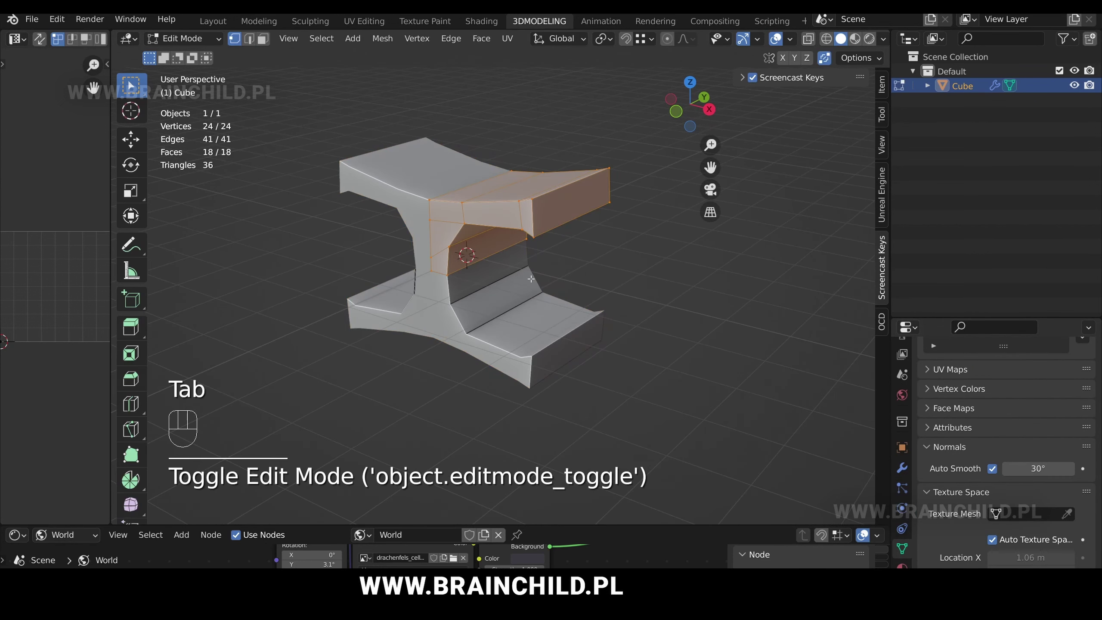
key(2)
click(499, 303)
middle_drag(498, 303, 520, 265)
click(499, 252)
shift+click(526, 224)
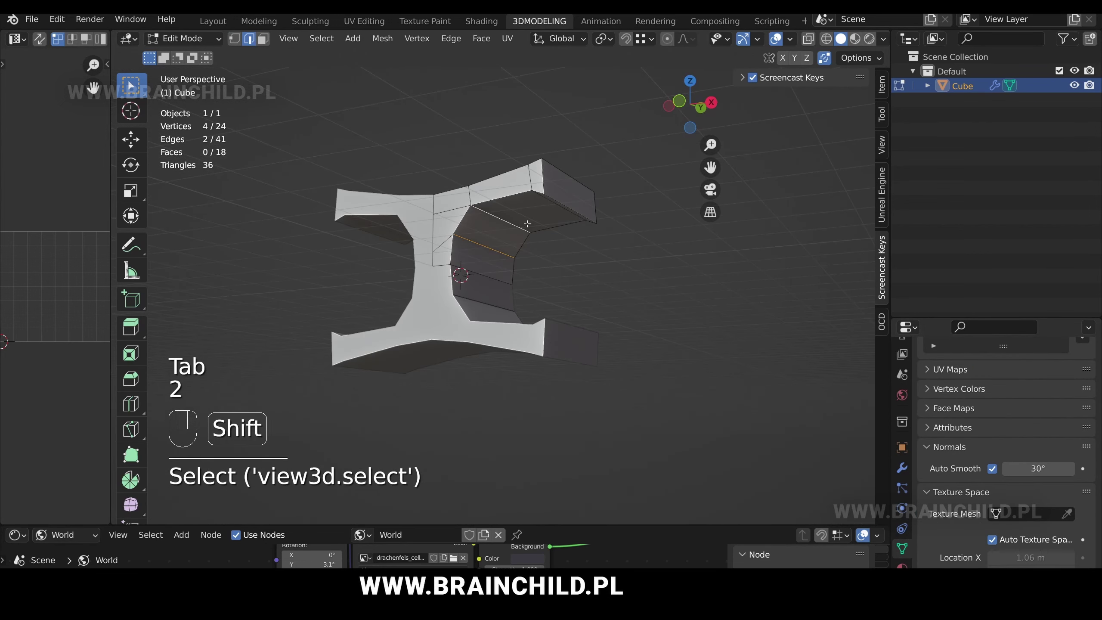
click(614, 248)
- Slide the front-face vertices around the stem and arm along their edges to tidy the topology
middle_drag(613, 248, 622, 309)
scroll(620, 306, up, 2)
key(1)
click(531, 264)
key(g)
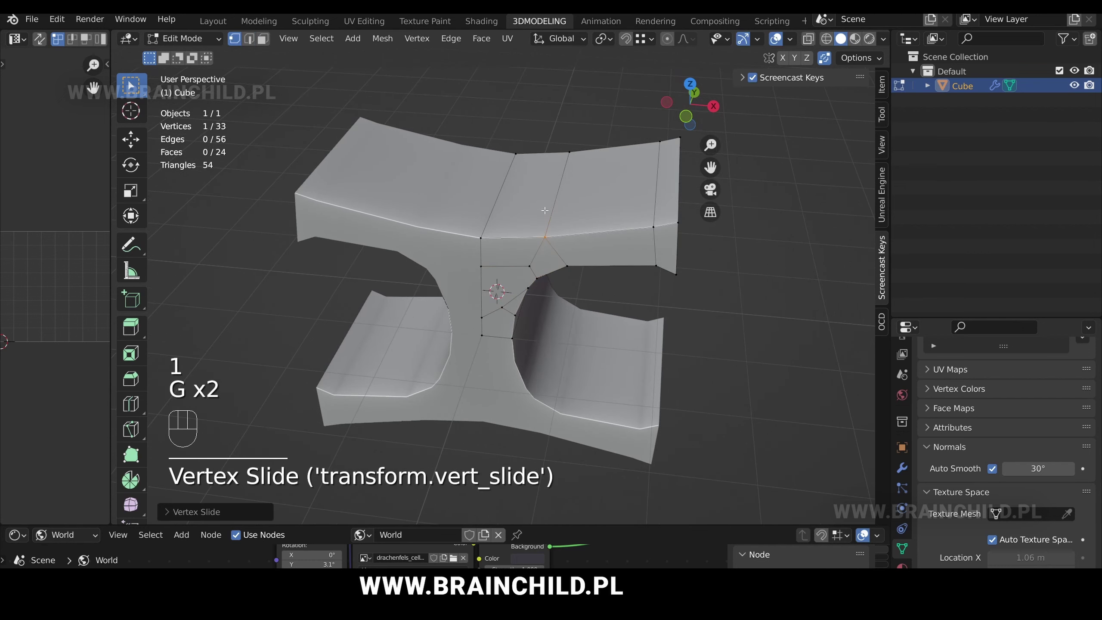
click(564, 272)
middle_drag(560, 267, 460, 287)
click(492, 314)
key(g)
key(g)
click(488, 308)
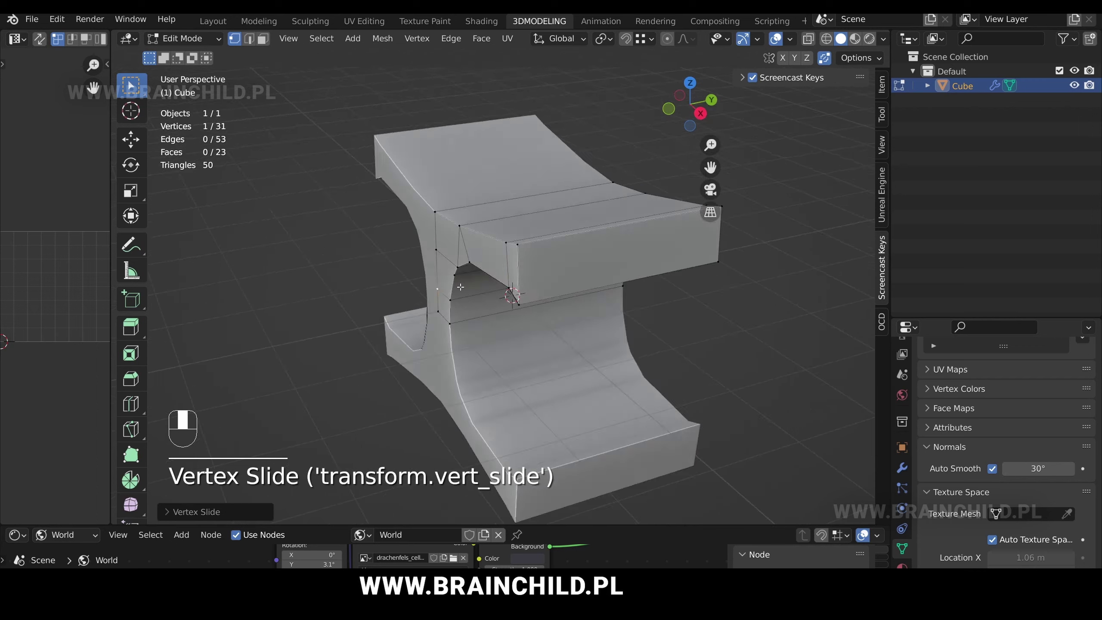
- Add a loop cut across the mesh's depth and delete the half on the +Y side
key(ctrl+r)
click(561, 257)
alt+middle_drag(561, 256, 528, 282)
key(z)
drag(518, 273, 638, 385)
key(Delete)
click(638, 416)
- Return to solid shading and enable the Y axis in the Mirror modifier to restore the deleted half
key(z)
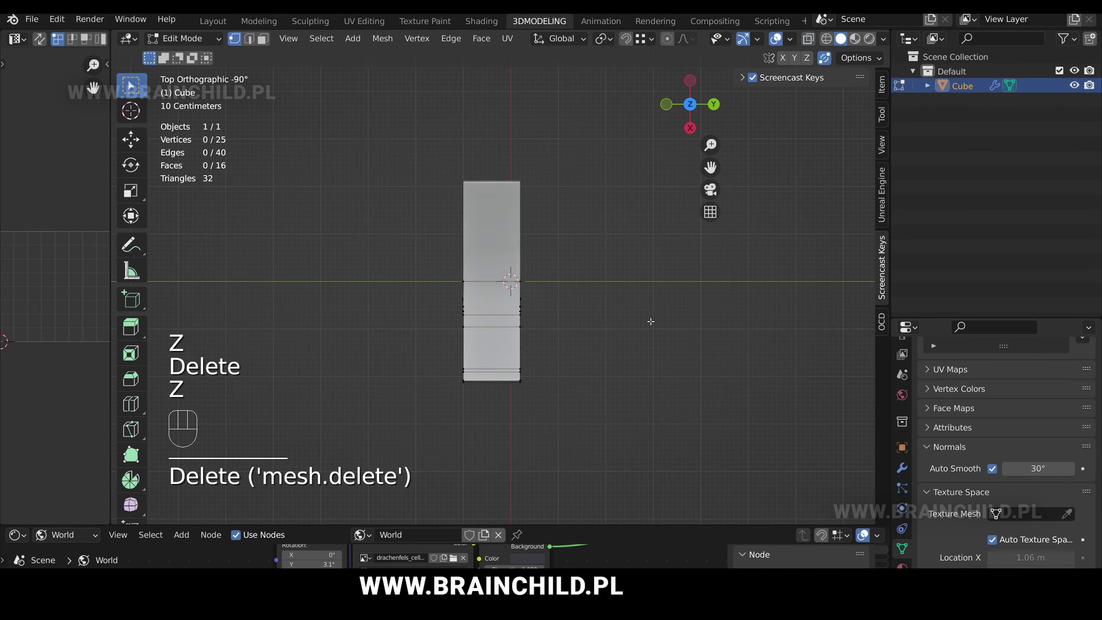
middle_drag(651, 322, 703, 265)
key(Tab)
click(902, 469)
click(1027, 423)
- Bevel the outer end edge of the upper arm to round its tip
middle_drag(577, 300, 599, 288)
key(Tab)
key(a)
click(493, 276)
key(2)
click(555, 238)
scroll(561, 266, up, 1)
key(ctrl+b)
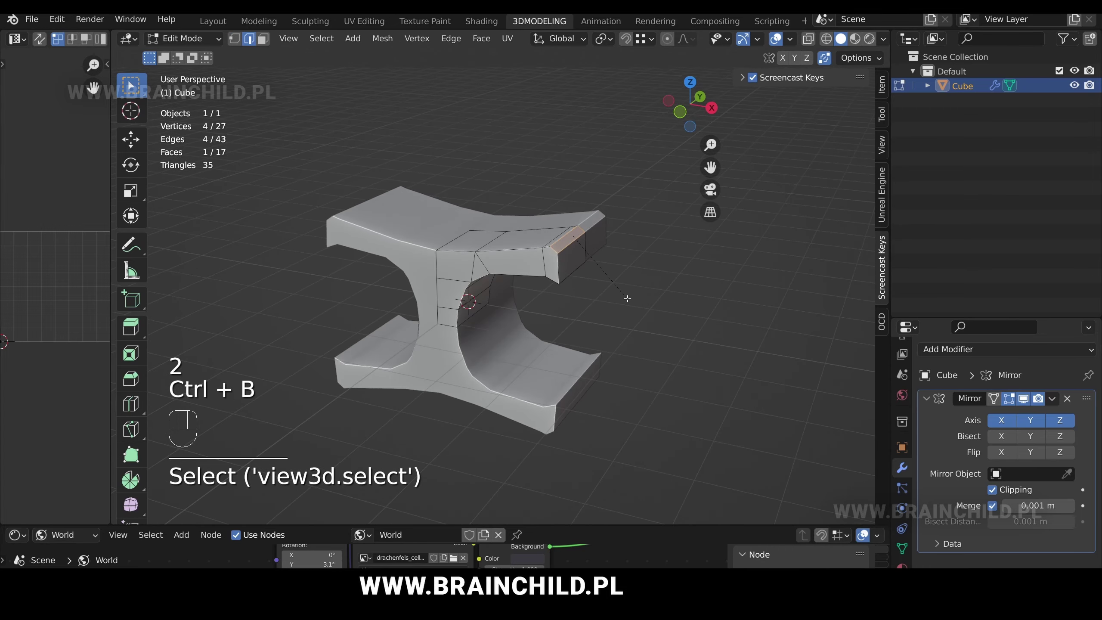
scroll(629, 301, down, 2)
key(Tab)
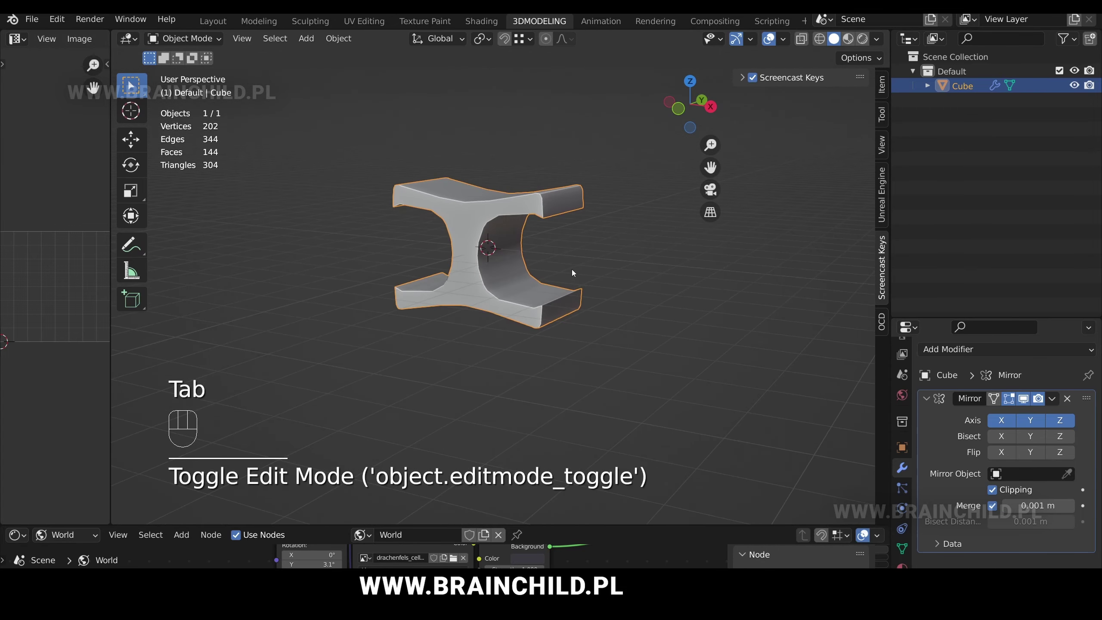
- Select the chain of faces lining the hollow under the arm and duplicate them slightly inset from the front
key(Tab)
middle_drag(573, 272, 490, 253)
key(3)
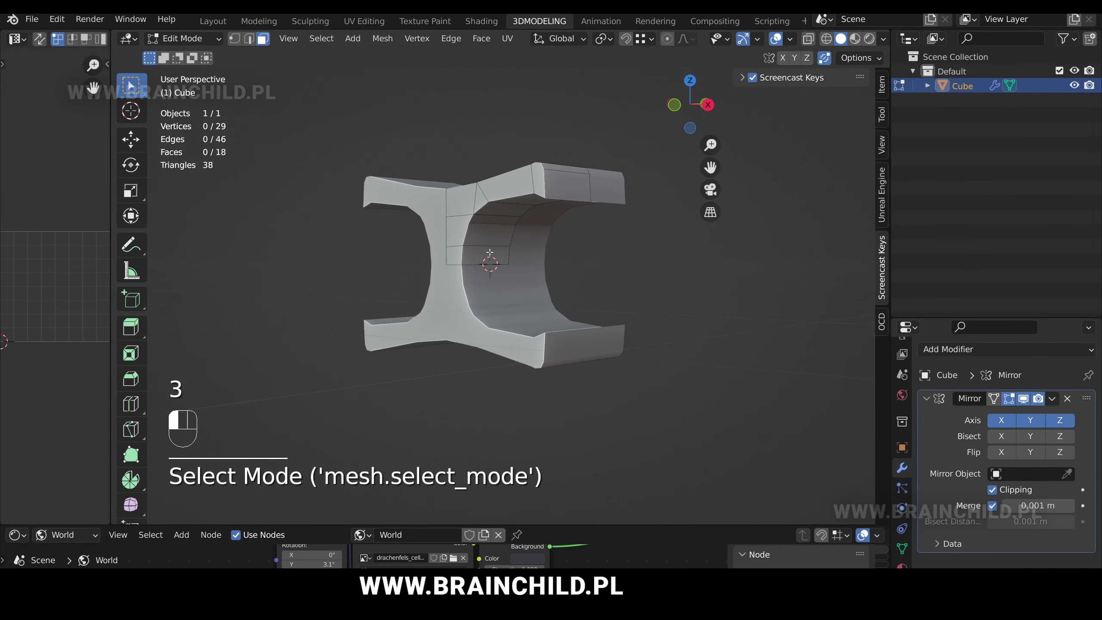
click(490, 252)
ctrl+click(540, 202)
alt+middle_drag(581, 256, 602, 299)
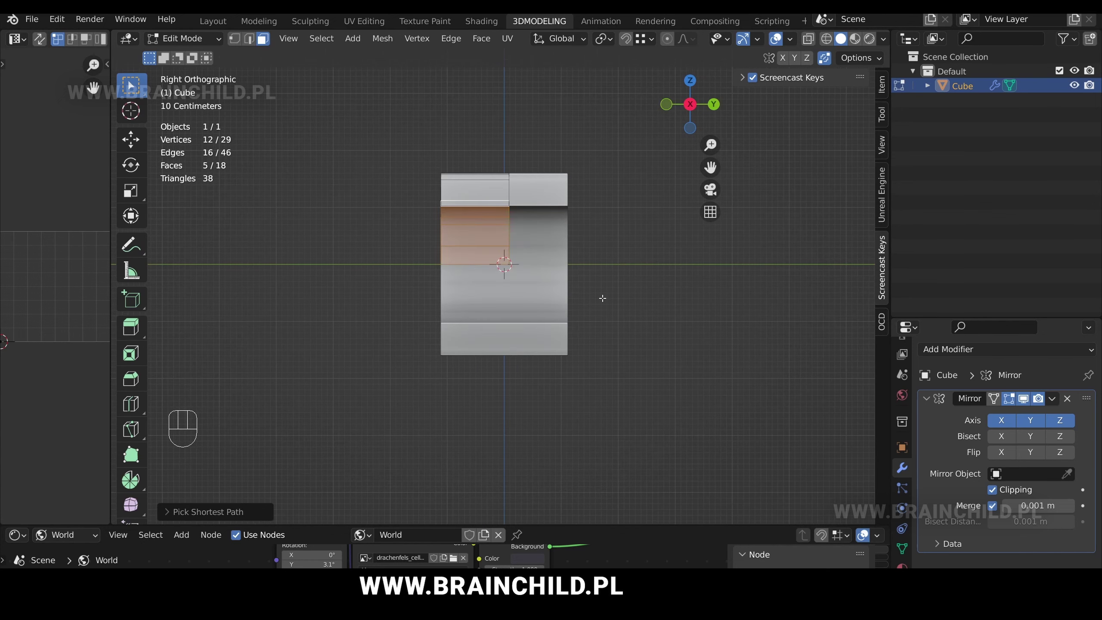
key(e)
key(ctrl+z)
key(g)
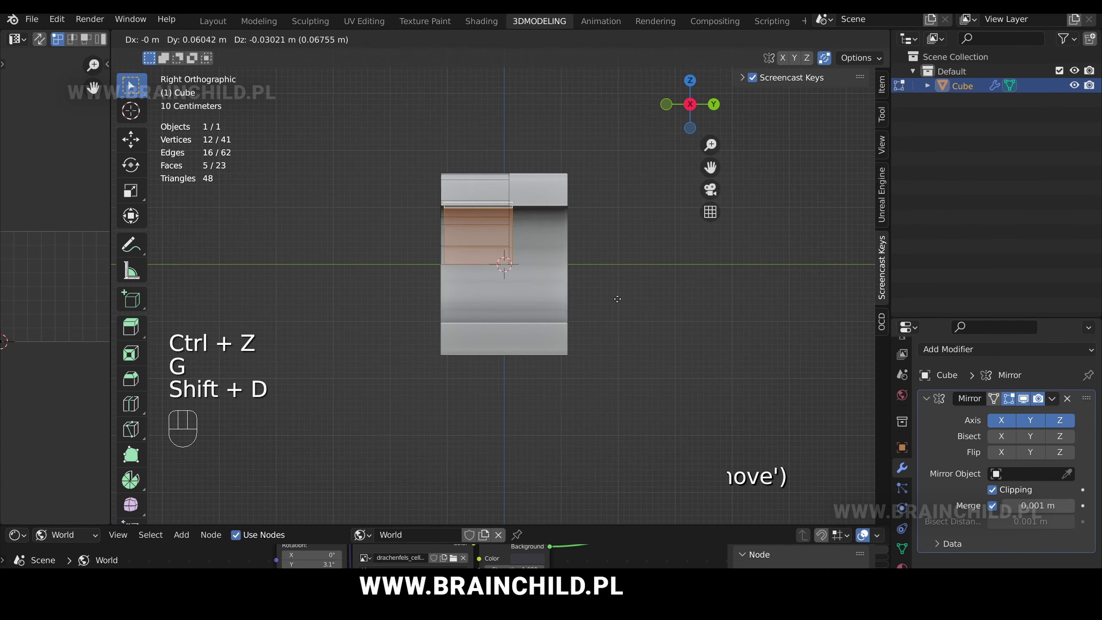
key(g)
click(623, 297)
- Extrude the duplicated hollow faces and move them along X to fill the space between the arms
alt+middle_drag(624, 298, 677, 330)
key(e)
click(687, 363)
key(g)
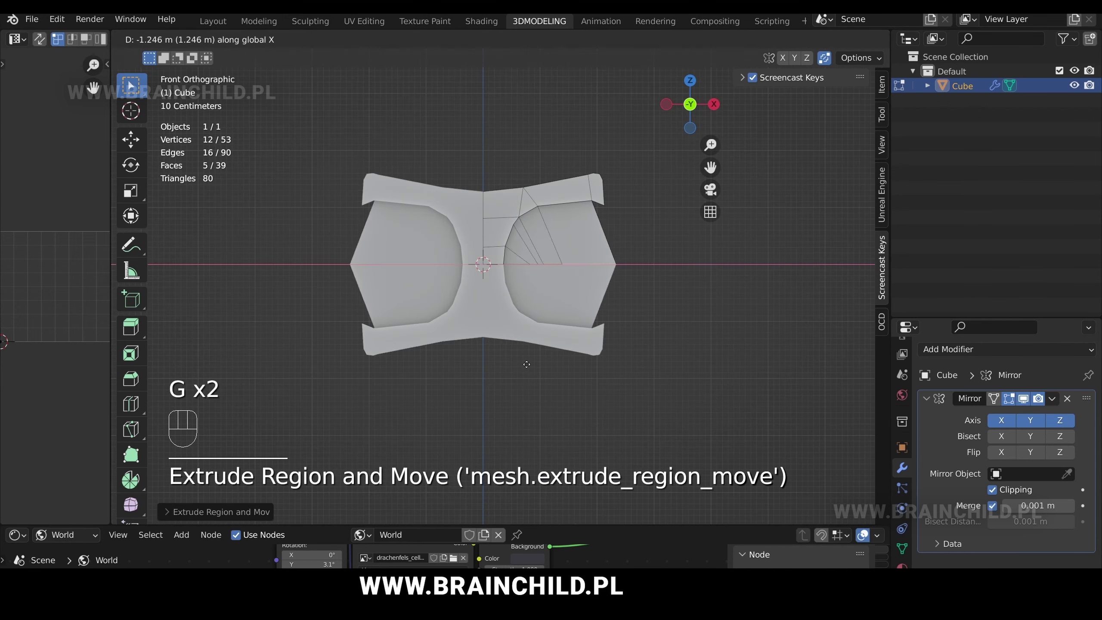
click(509, 367)
- Bevel the filler panel's outer middle edge to shape the notch in the block's side
middle_drag(568, 300, 565, 243)
key(Tab)
key(Tab)
key(2)
click(591, 280)
key(ctrl+b)
click(591, 277)
key(ctrl+b)
click(600, 293)
key(Tab)
scroll(601, 297, down, 3)
click(601, 297)
key(Tab)
scroll(565, 246, up, 4)
key(3)
click(546, 239)
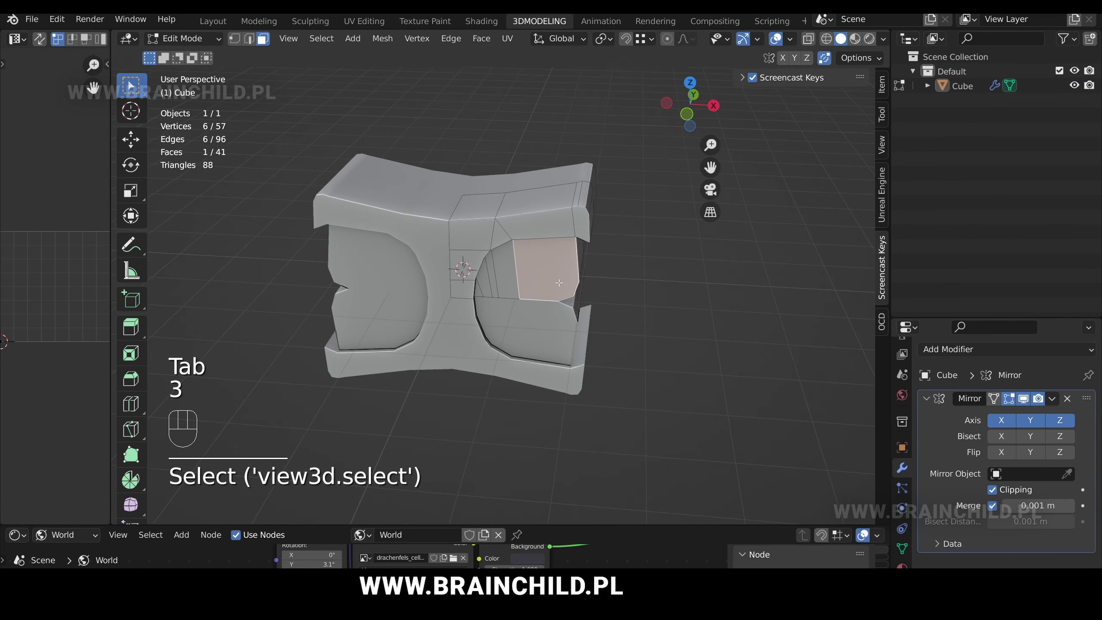
key(Tab)
key(Tab)
middle_drag(485, 260, 517, 233)
key(Tab)
- Duplicate the block object in place and move the copy down along Z below the original
key(shift+d)
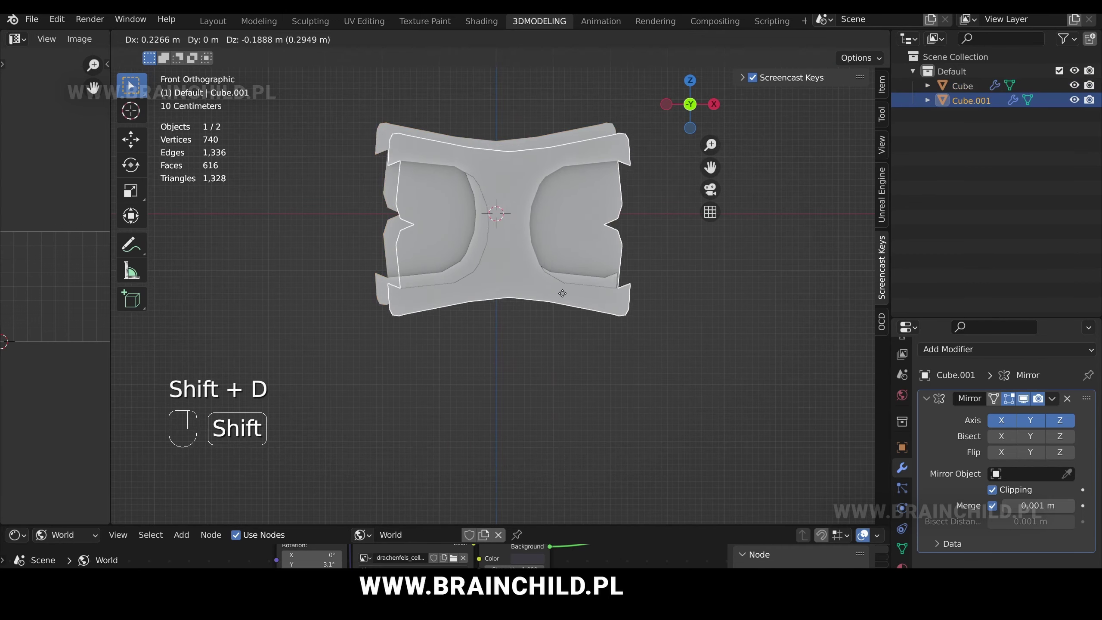
right_click(554, 292)
key(g)
key(z)
click(566, 413)
- Delete the vertices of the linked filler panel from the copied block
key(Tab)
middle_drag(664, 309, 604, 306)
key(g)
key(g)
key(l)
key(Delete)
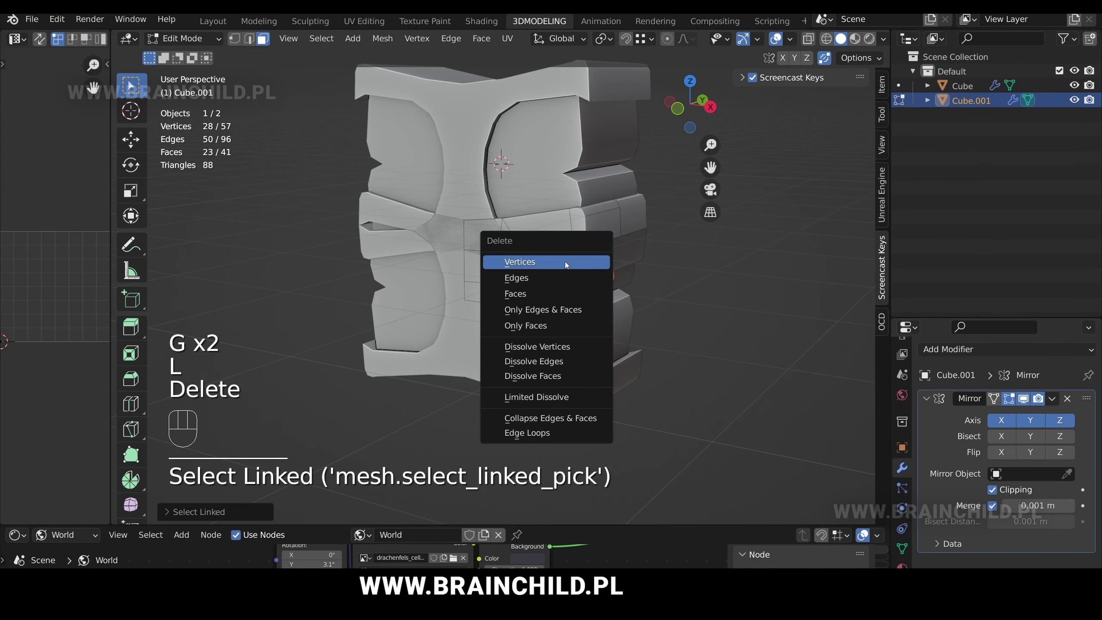
click(566, 263)
- Rotate the copy's remaining mesh in front view and move it up over the original block
key(a)
alt+middle_drag(569, 264, 619, 334)
key(r)
click(598, 310)
key(g)
click(613, 268)
key(g)
click(617, 241)
key(s)
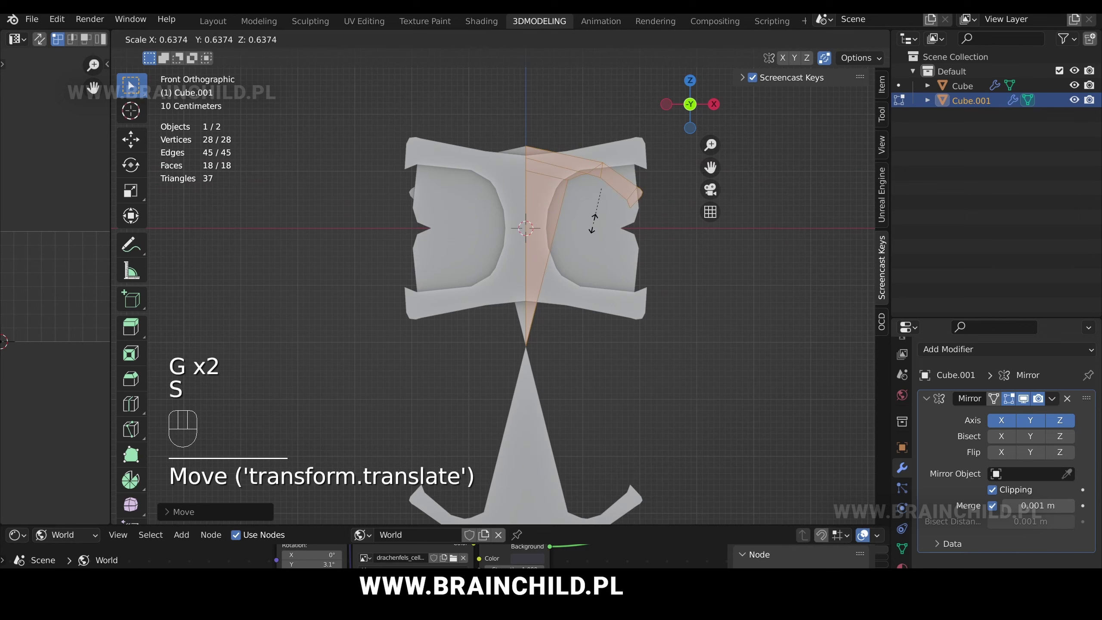
right_click(593, 224)
- Turn off the copy's Mirror clipping, then reposition its mesh and scale it down
click(993, 490)
key(g)
click(655, 295)
key(s)
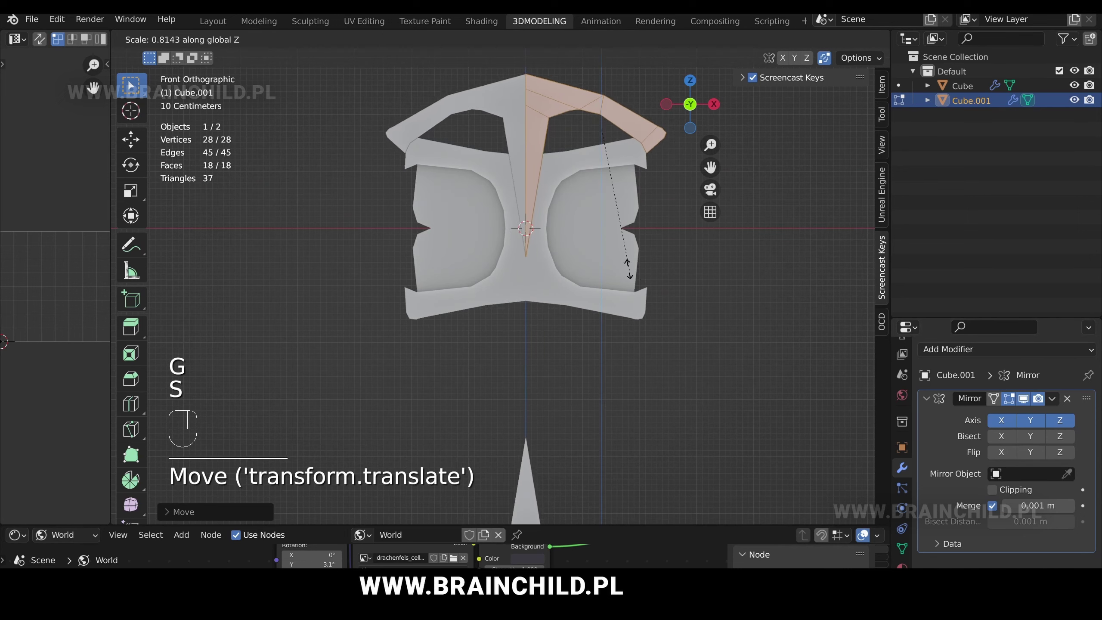
right_click(625, 263)
key(s)
click(591, 221)
- Move the ornament mesh down over the block in front view and try a rotated orientation
shift+middle_drag(591, 220, 598, 280)
key(g)
click(592, 319)
key(r)
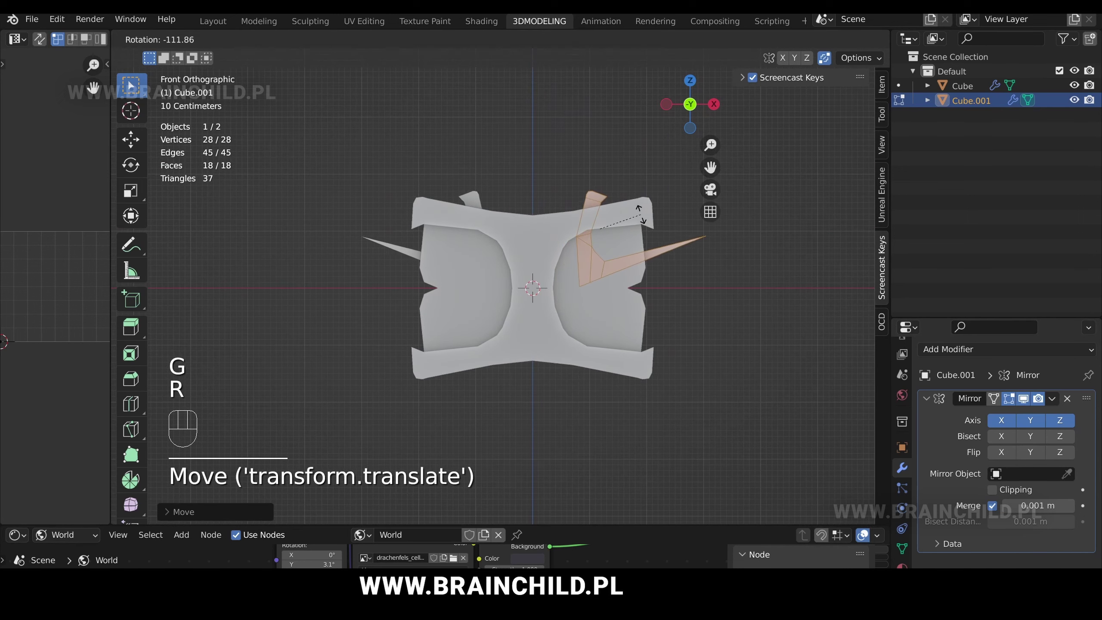
click(641, 214)
key(g)
click(621, 217)
- Scale the ornament mesh down and position it upright beside the centre line over the block's upper half
key(g)
middle_click(536, 274)
mouse_move(620, 218)
middle_down()
mouse_move(548, 265)
mouse_move(624, 219)
mouse_move(611, 254)
mouse_move(611, 235)
middle_up()
key(s)
middle_click(608, 256)
click(559, 260)
key(g)
click(615, 252)
key(KP_1)
key(r)
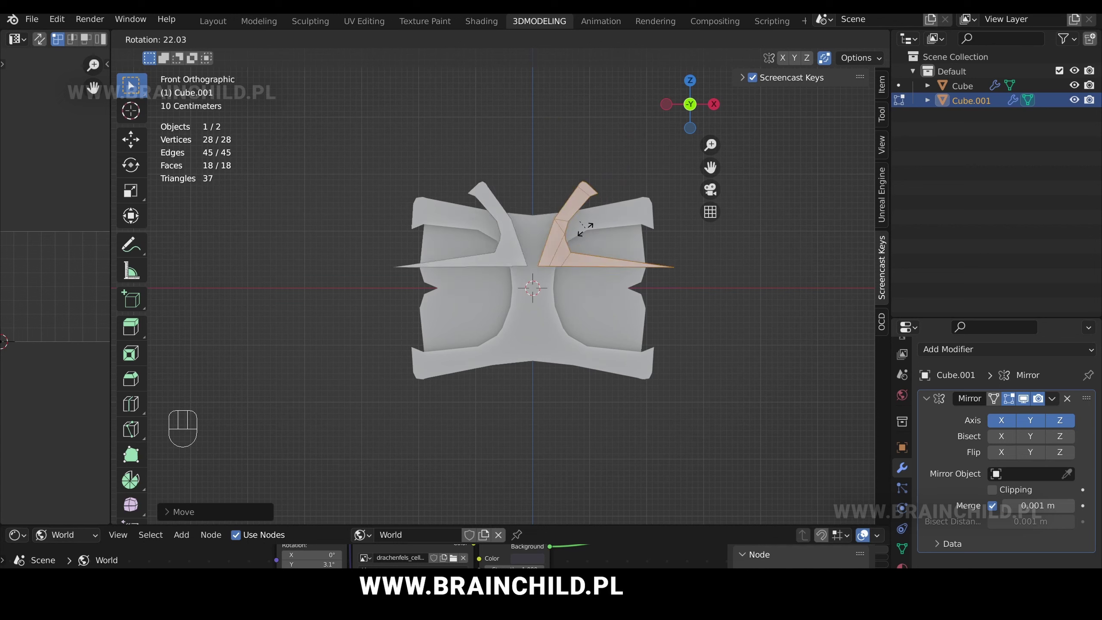
right_click(543, 251)
key(g)
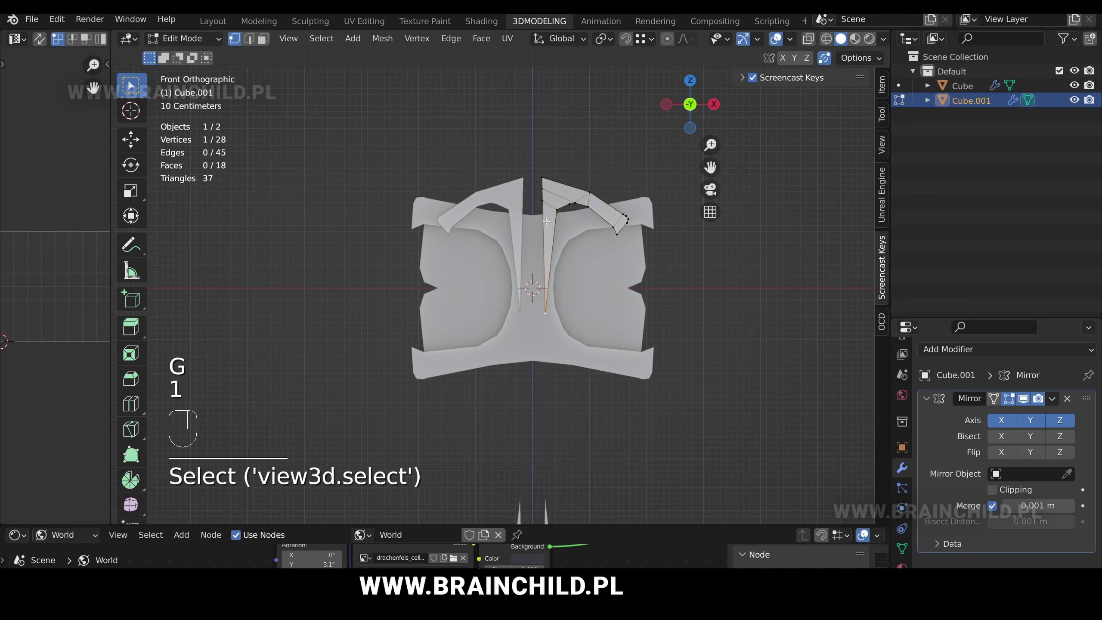
- Extrude the ornament's inner edge vertices to the centre line and turn on the Mirror modifier's Clipping
key(z)
key(b)
click(544, 316)
key(a)
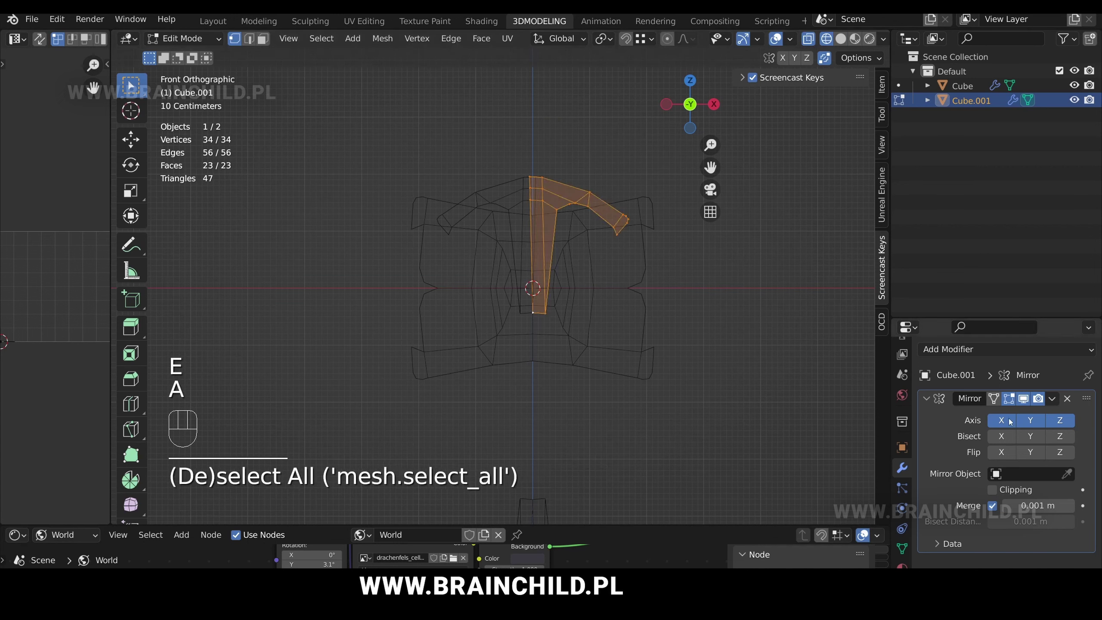
click(589, 305)
- Scale the whole ornament mesh and shift it along Z
key(z)
key(s)
key(z)
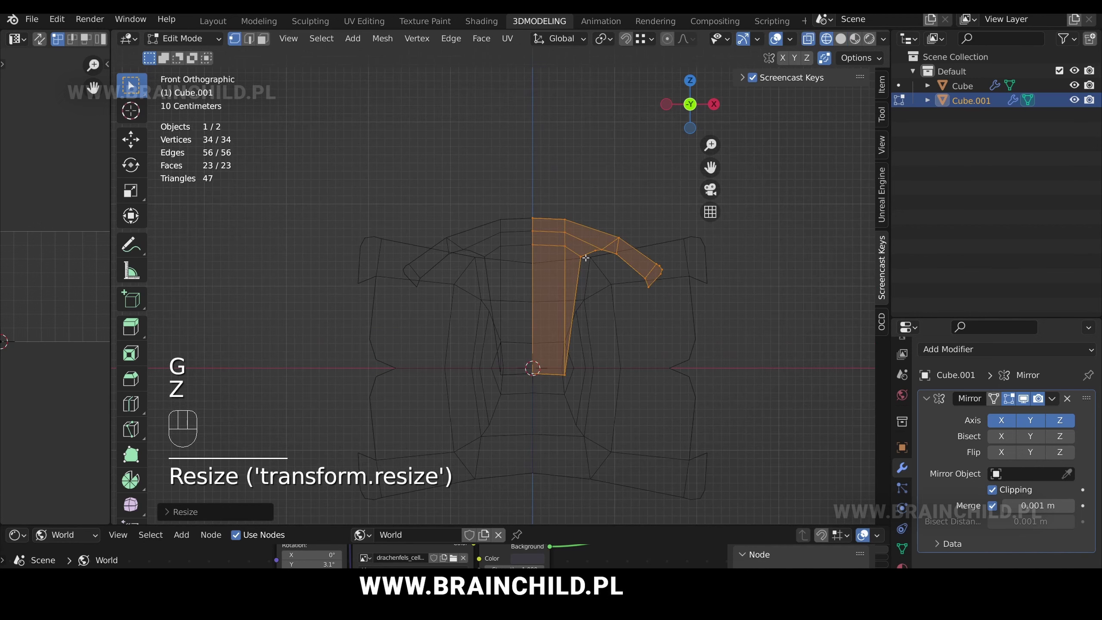
click(603, 247)
click(655, 340)
- Reposition the vertices at the tip of the ornament's side arm
key(b)
drag(638, 300, 670, 339)
key(g)
click(665, 327)
key(z)
- Move the whole ornament along Z and Y so its mirrored halves meet at the block's centre
key(Tab)
mouse_move(663, 307)
middle_down()
mouse_move(542, 306)
mouse_move(574, 285)
middle_up()
scroll(574, 285, up, 2)
key(Tab)
key(a)
key(g)
key(y)
click(584, 270)
key(g)
key(z)
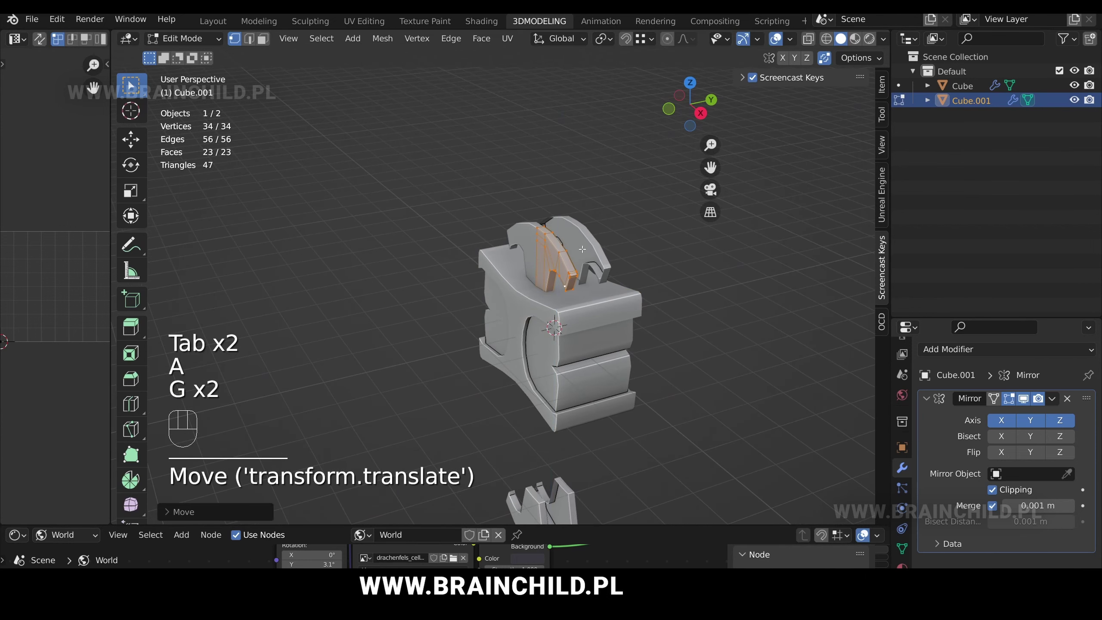
key(g)
key(y)
- Move the edge path down the ornament's front centre outward along negative Y by about 0.38 m
middle_drag(593, 249, 610, 313)
scroll(610, 313, up, 2)
key(2)
click(549, 319)
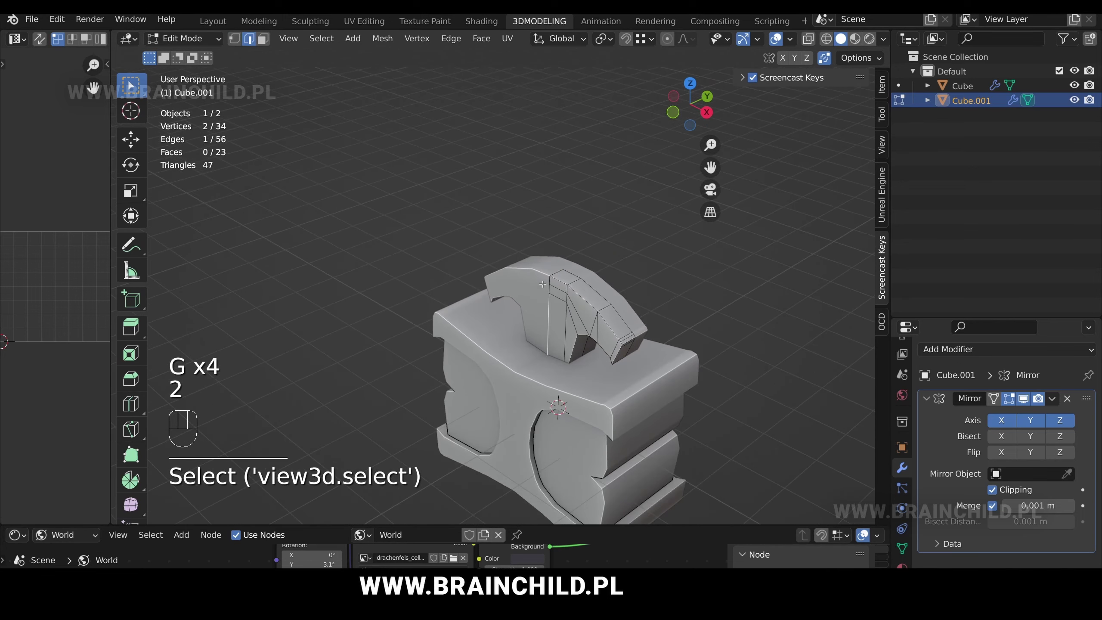
ctrl+click(551, 285)
key(g)
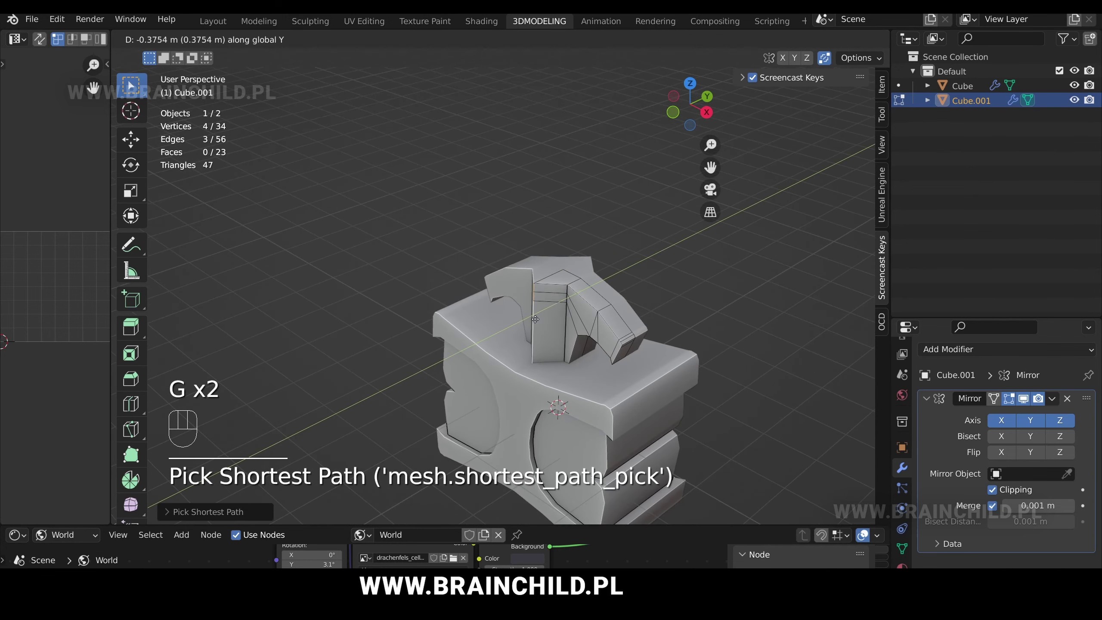
click(535, 319)
- Examine the ornament's shape and fit on the block from several distances and angles
middle_drag(535, 319, 540, 124)
click(563, 311)
key(Tab)
scroll(607, 299, down, 5)
scroll(651, 285, up, 3)
key(Tab)
key(a)
click(535, 278)
key(Tab)
click(668, 267)
scroll(548, 250, up, 3)
click(548, 250)
- Extrude the ornament's lower end faces downward through the block to form a handle shaft
key(Tab)
key(3)
key(g)
click(552, 304)
middle_drag(552, 304, 548, 271)
shift+middle_drag(549, 272, 569, 231)
key(ctrl+z)
key(g)
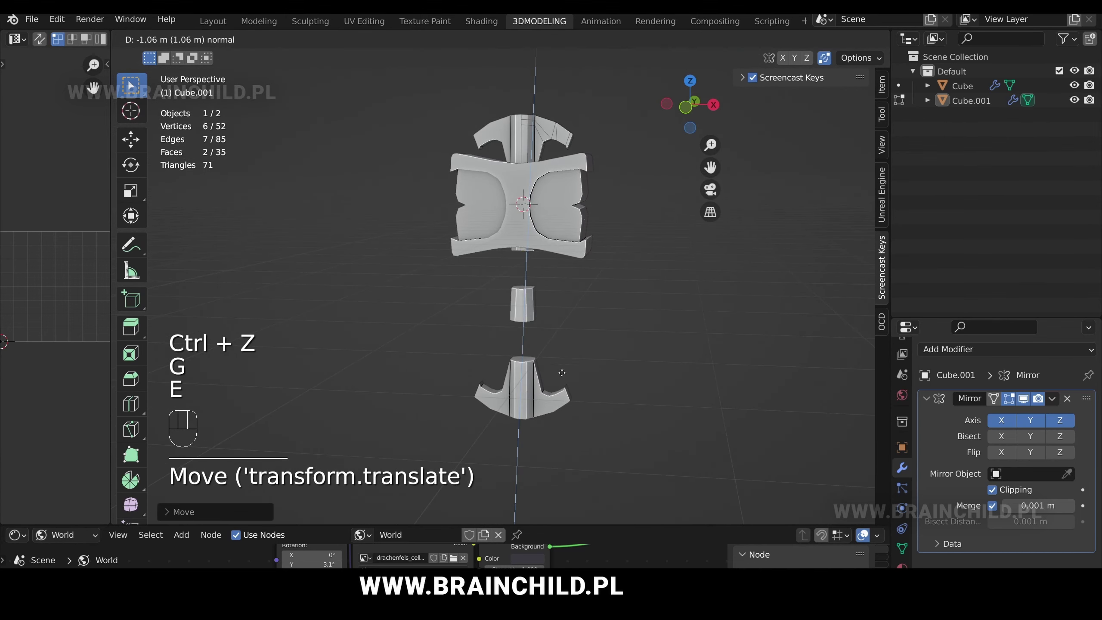
click(542, 308)
mouse_move(541, 307)
middle_down()
mouse_move(556, 303)
mouse_move(442, 297)
middle_up()
- Apply the Mirror modifier of the ornament object
key(Tab)
click(560, 303)
key(ctrl+a)
key(Tab)
- Move the handle's lower end faces down to the bottom ornament and scale them wider
key(z)
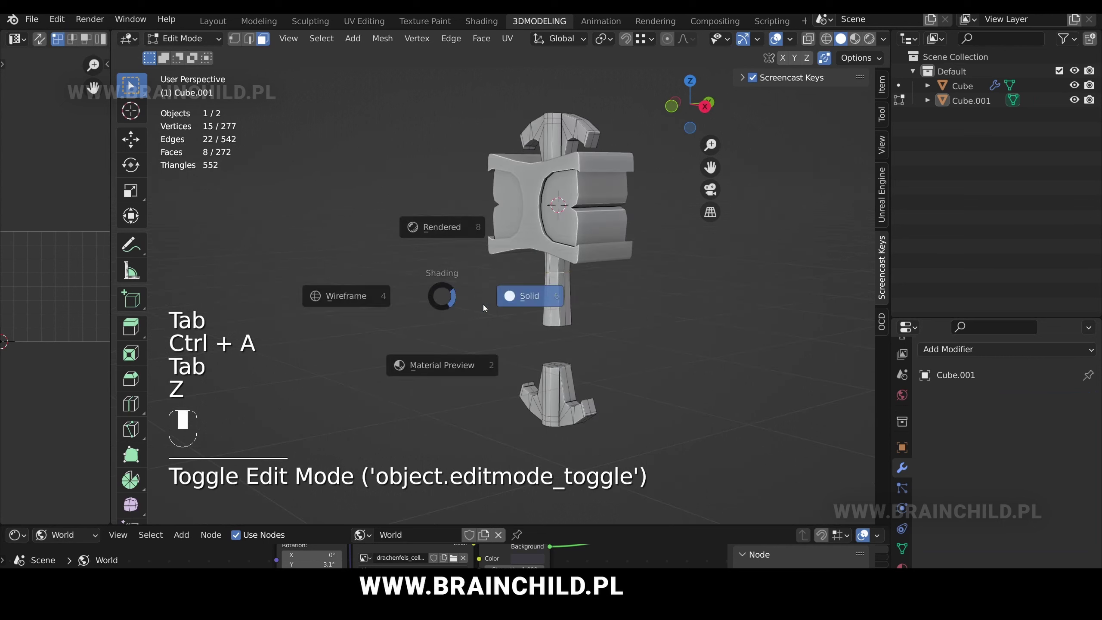
key(z)
drag(512, 311, 607, 343)
key(b)
key(z)
key(g)
click(651, 347)
shift+middle_drag(647, 329, 625, 295)
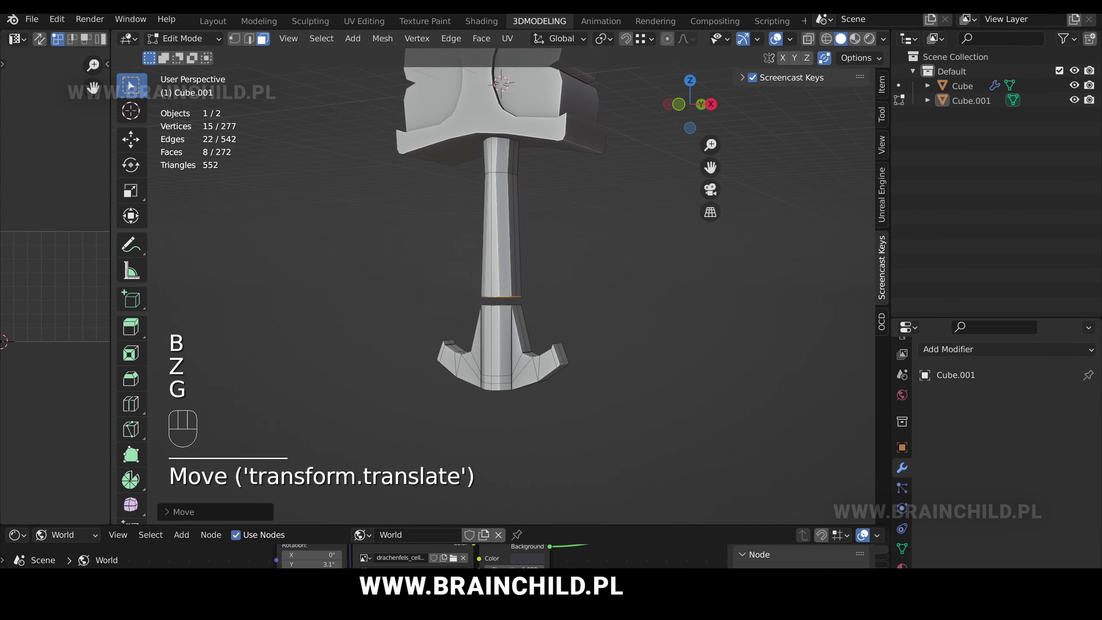
key(s)
click(616, 271)
click(601, 277)
key(e)
click(591, 302)
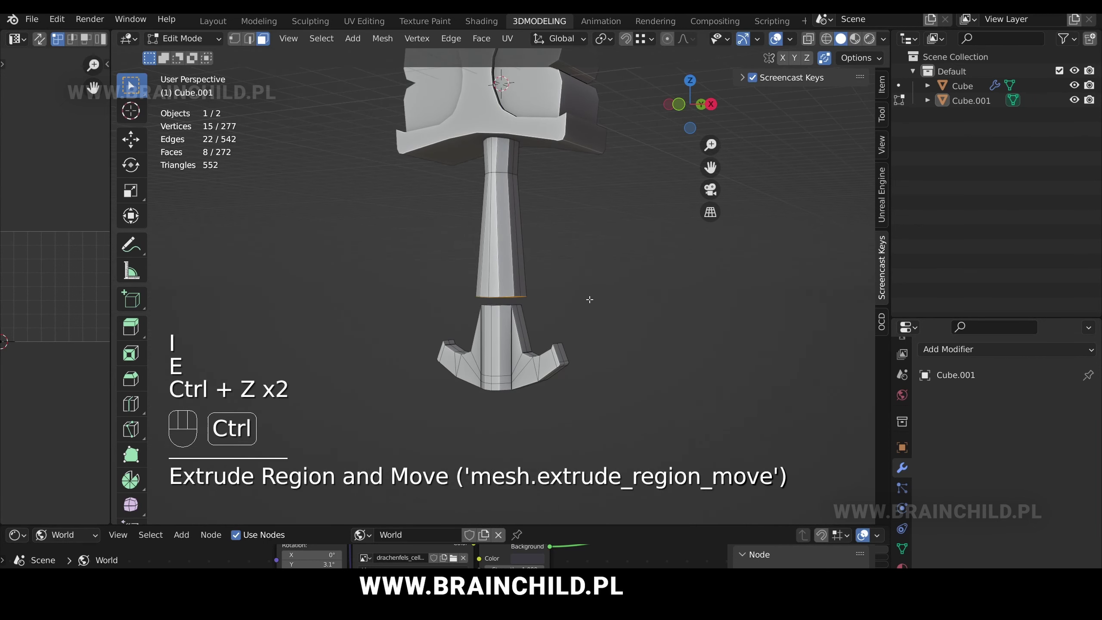
- Inset the handle's lower end faces, extrude them downward and scale the new end narrower
middle_drag(590, 300, 582, 325)
key(i)
click(580, 261)
key(e)
click(580, 351)
key(s)
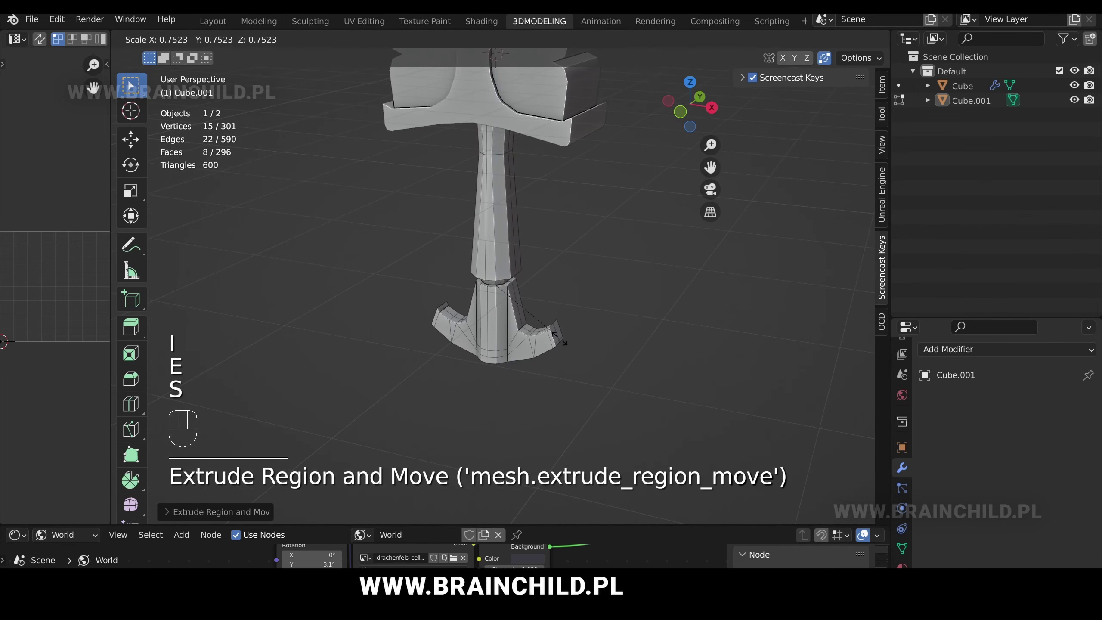
click(548, 319)
- Move the handle's lower end and the bottom ornament down to lengthen the handle, and scale them
key(Tab)
scroll(548, 291, down, 5)
middle_drag(556, 274, 345, 288)
scroll(537, 241, up, 3)
key(Tab)
key(1)
key(z)
key(b)
drag(447, 295, 616, 413)
key(g)
click(622, 406)
key(s)
click(596, 408)
key(z)
key(Tab)
click(624, 292)
middle_drag(623, 292, 584, 306)
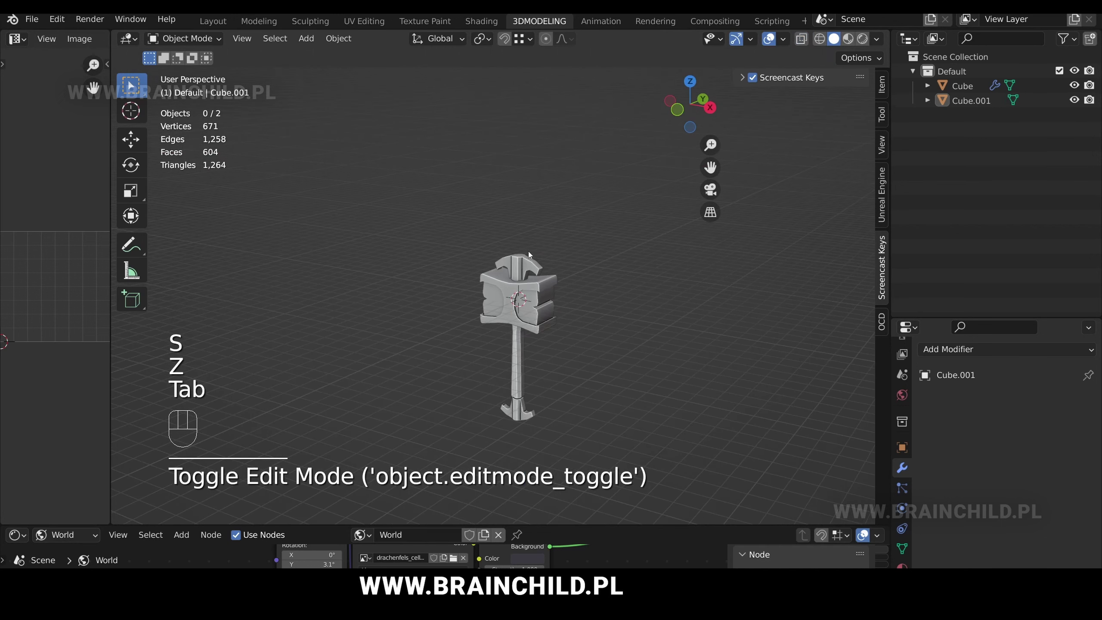
- Scale the linked mesh of the top ornament and turn it upside down
scroll(529, 253, up, 3)
click(531, 253)
key(Tab)
key(l)
key(s)
click(594, 256)
alt+middle_drag(594, 256, 587, 278)
key(0)
key(Return)
- Adjust the height of the flipped top ornament above the block along Z
key(g)
key(z)
click(609, 270)
key(Tab)
key(Tab)
key(g)
key(z)
click(591, 261)
key(Tab)
click(654, 306)
scroll(655, 307, down, 2)
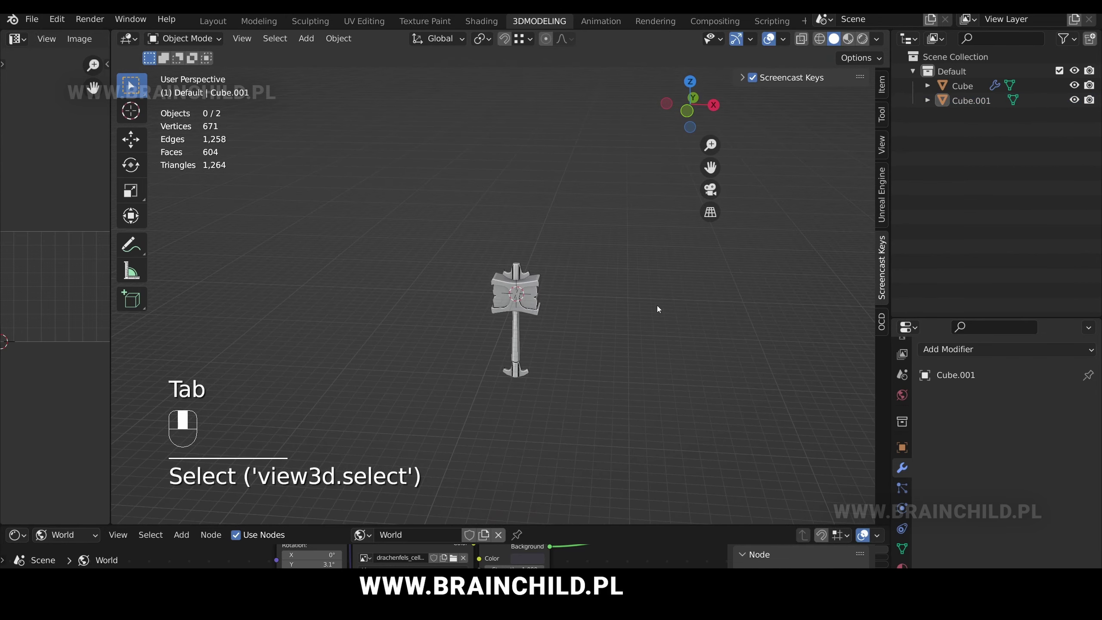
- Select the handle's entire linked mesh and scale it narrower along Y
middle_drag(657, 305, 632, 305)
scroll(608, 287, up, 3)
scroll(586, 269, down, 1)
middle_drag(586, 269, 603, 300)
shift+middle_drag(603, 300, 573, 276)
scroll(606, 241, up, 3)
key(Tab)
key(2)
alt+shift+click(550, 247)
click(584, 249)
alt+shift+click(580, 247)
click(531, 246)
key(l)
scroll(532, 246, down, 4)
scroll(542, 276, up, 4)
key(s)
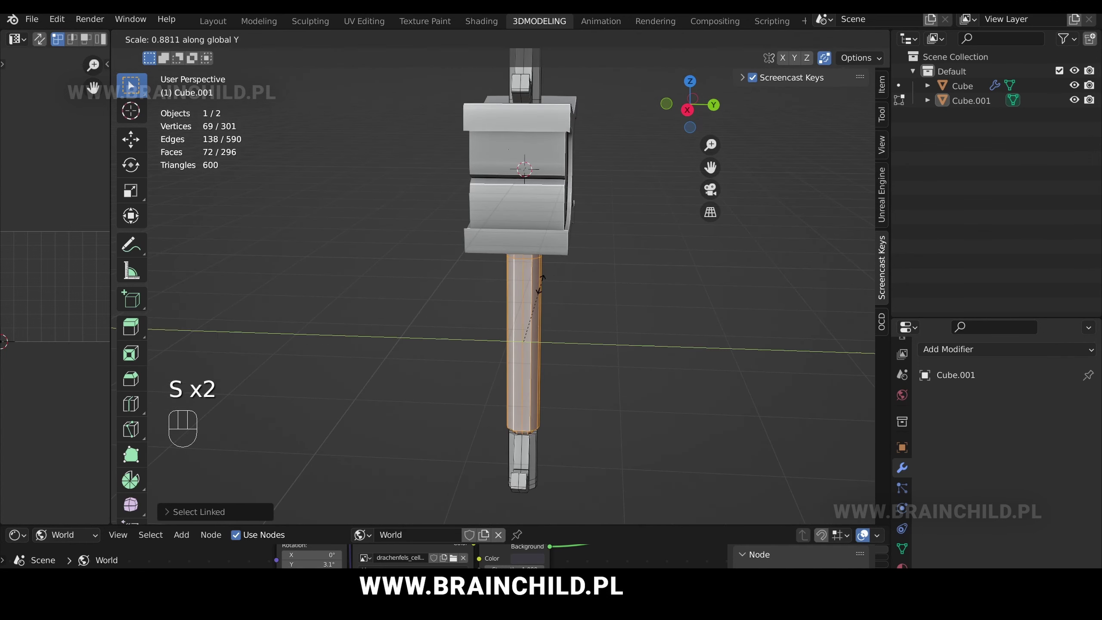
key(s)
click(576, 303)
key(Tab)
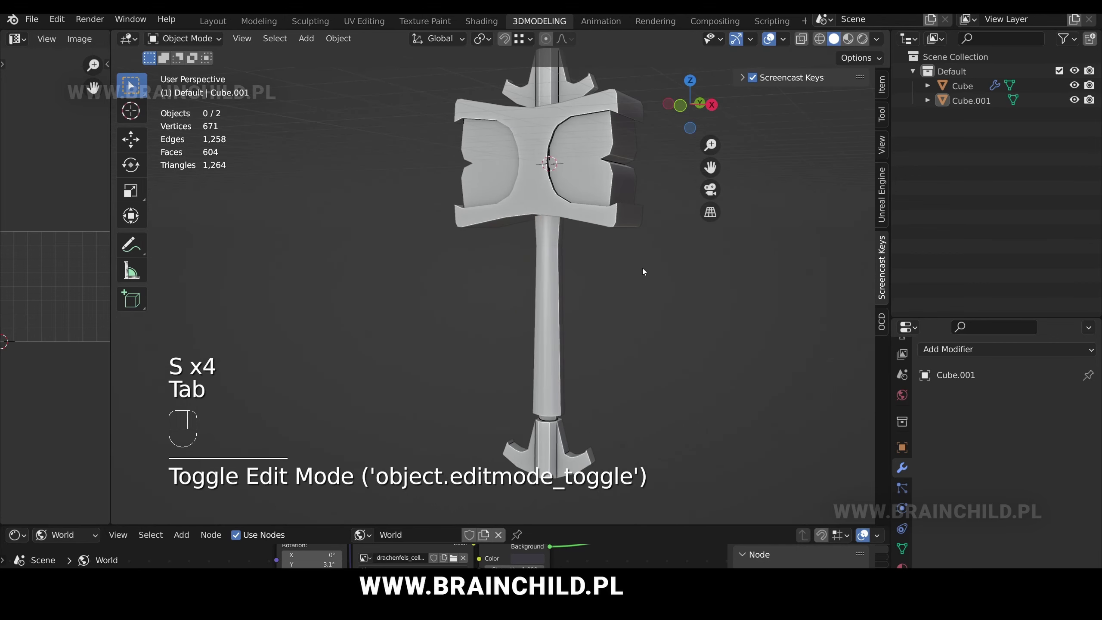
scroll(649, 268, down, 3)
middle_drag(650, 269, 605, 288)
scroll(577, 281, up, 3)
shift+click(526, 285)
key(Tab)
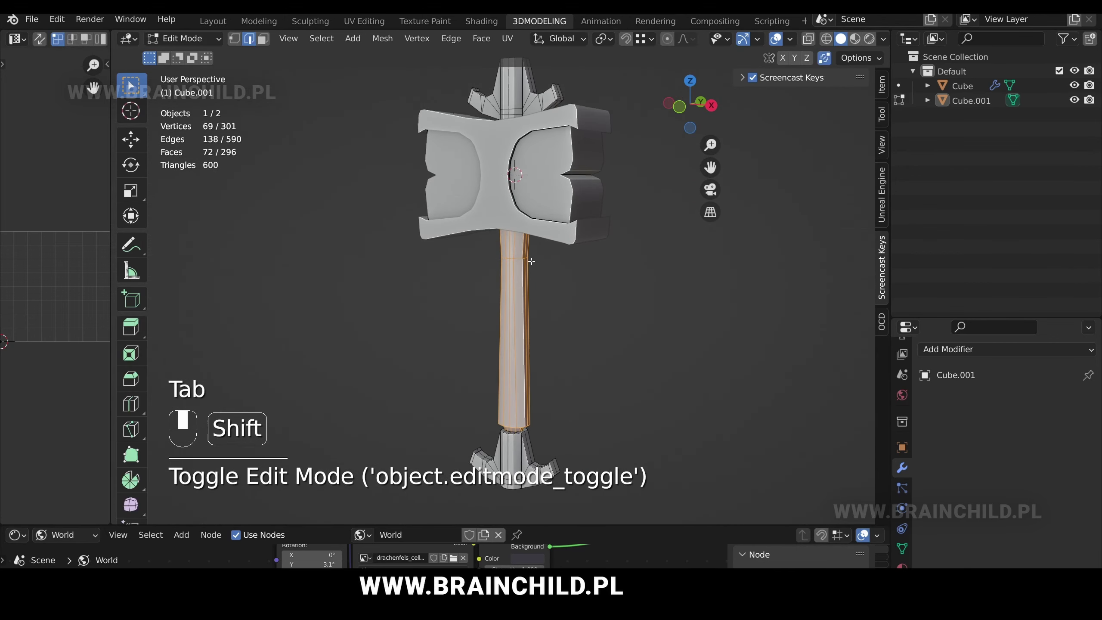
mouse_move(532, 286)
middle_down()
mouse_move(547, 248)
mouse_move(538, 300)
middle_up()
key(Tab)
- Select the top faces of the upper ornament's central post and lower them along Z
click(542, 246)
click(512, 203)
key(Tab)
key(a)
key(3)
middle_drag(525, 212, 564, 219)
key(g)
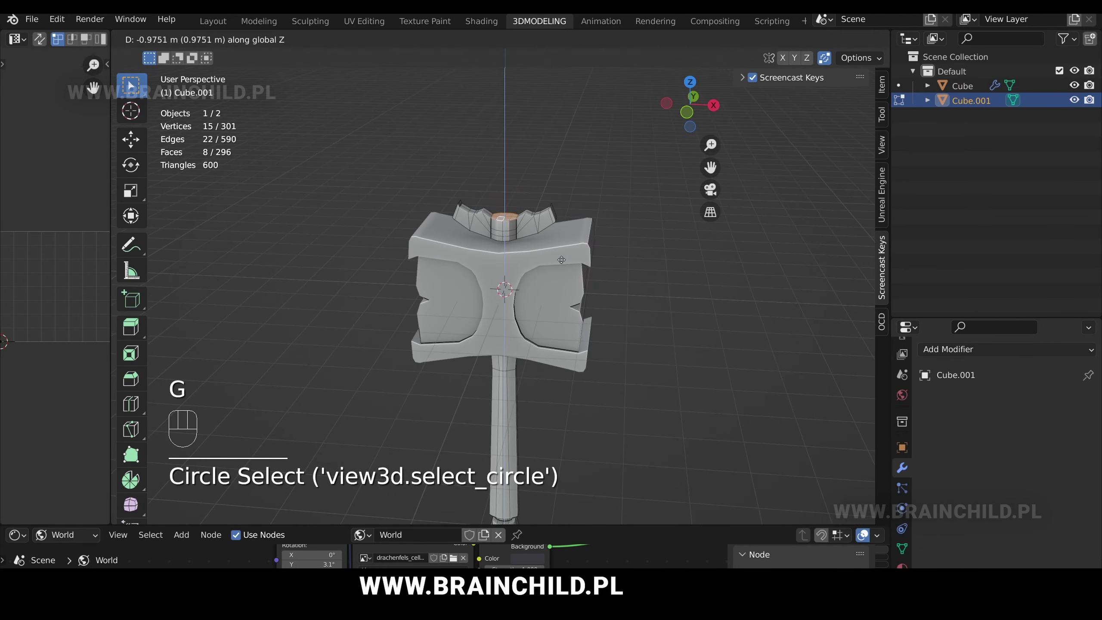
- Extrude the post's top faces and scale them inward to form a tapered cap
key(Tab)
key(Tab)
key(e)
key(Tab)
key(Tab)
key(s)
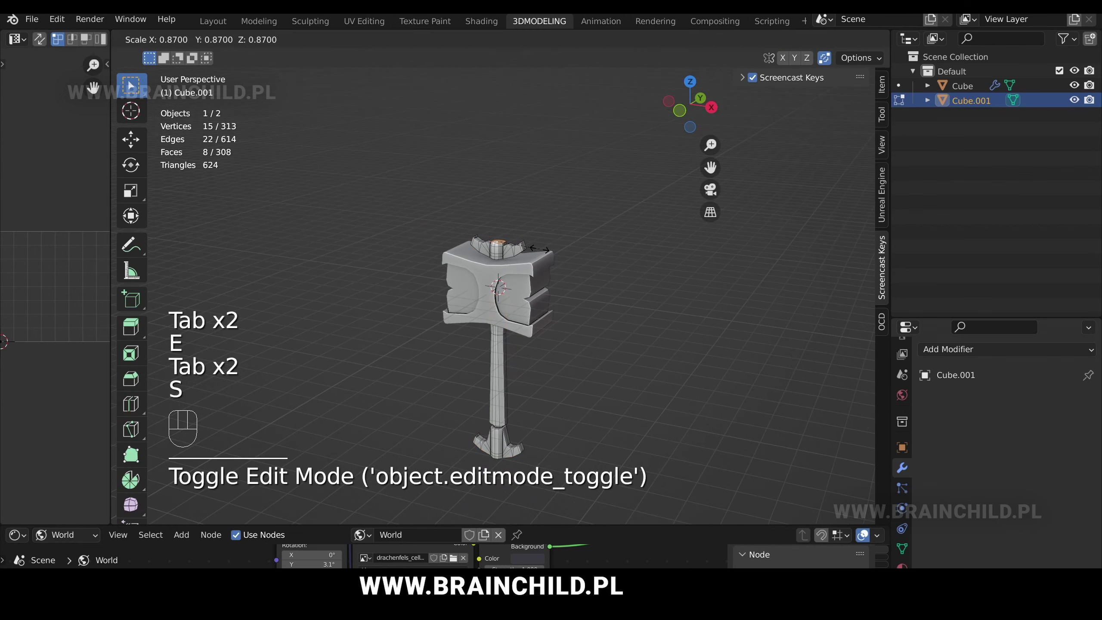
key(s)
- Refine the tapered cap by rescaling its top faces and adjusting their height along Z
key(g)
key(Tab)
key(Tab)
key(s)
key(g)
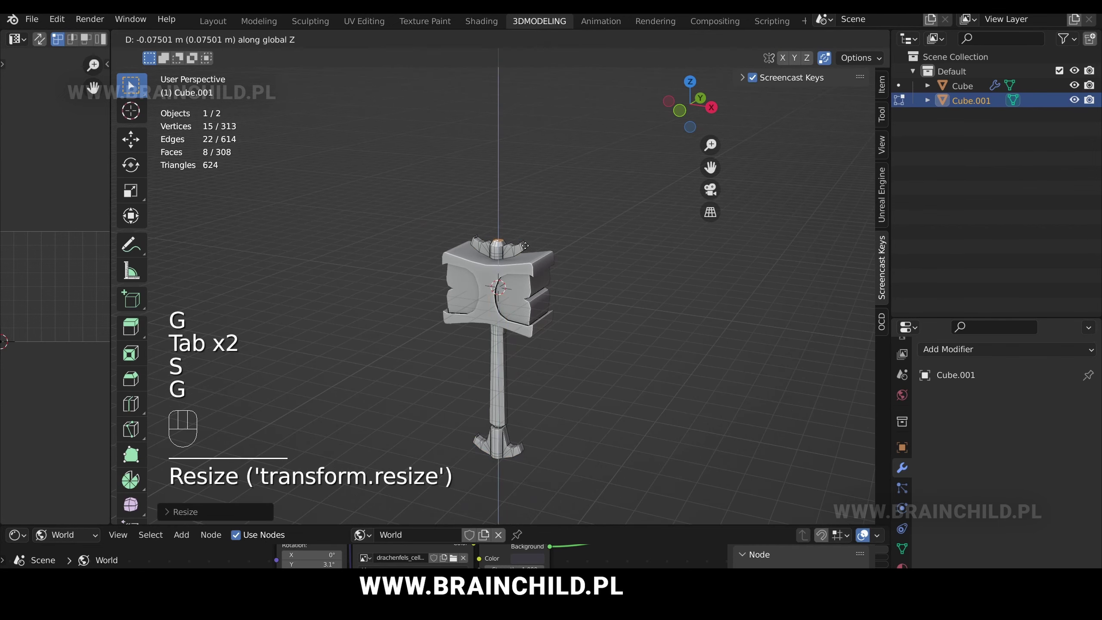
key(Tab)
click(620, 246)
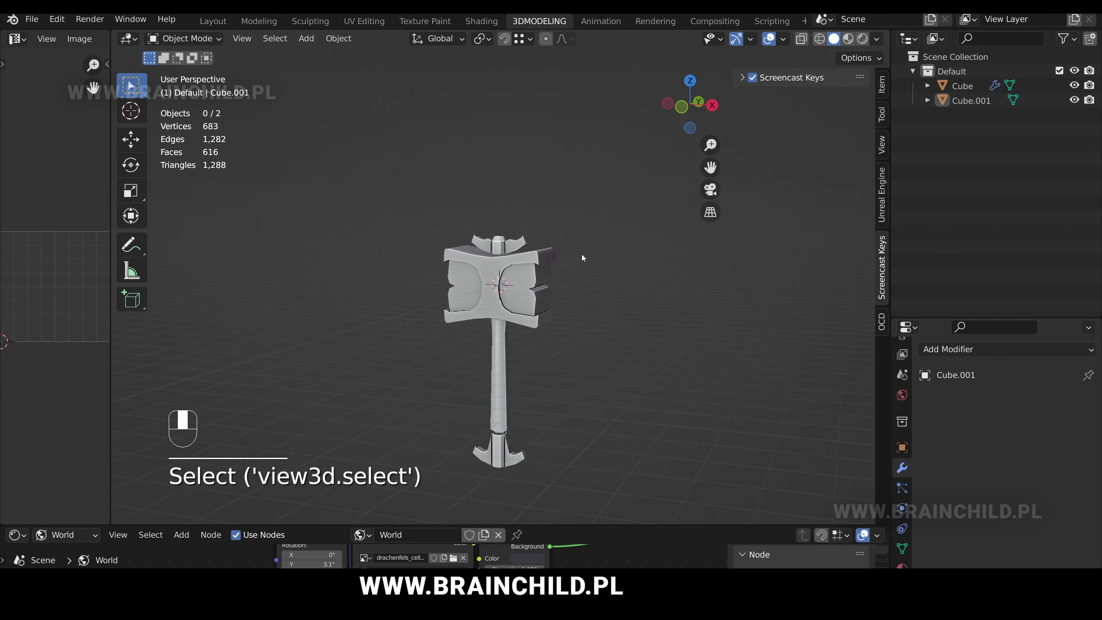
- Select the middle edge of the notch in the block's end and move it outward to make the notch shallower
shift+middle_drag(556, 259, 560, 222)
shift+middle_drag(596, 268, 577, 305)
scroll(568, 298, up, 5)
click(547, 263)
shift+middle_drag(547, 262, 538, 217)
key(Tab)
key(2)
key(g)
key(g)
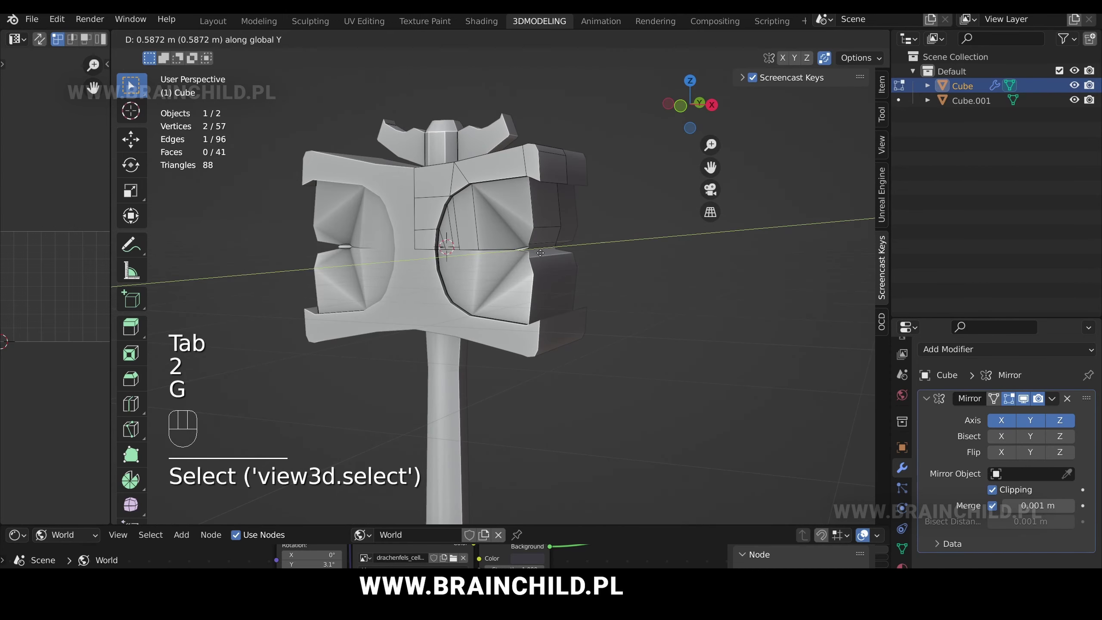
click(554, 259)
- Fine-tune the position of the notch's middle edge by moving it about 0.02 m along X
key(Tab)
scroll(530, 272, down, 3)
mouse_move(552, 259)
middle_down()
mouse_move(529, 272)
mouse_move(517, 259)
mouse_move(544, 247)
middle_up()
scroll(517, 259, up, 4)
key(Tab)
click(518, 261)
key(Tab)
scroll(520, 262, down, 3)
scroll(544, 247, up, 3)
key(Tab)
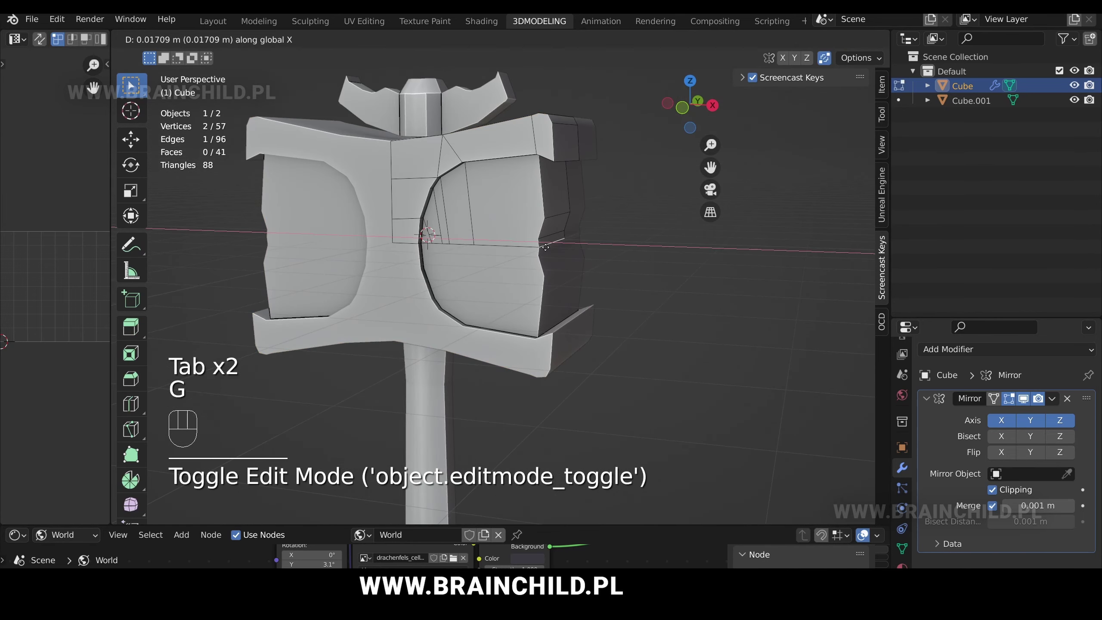
click(545, 247)
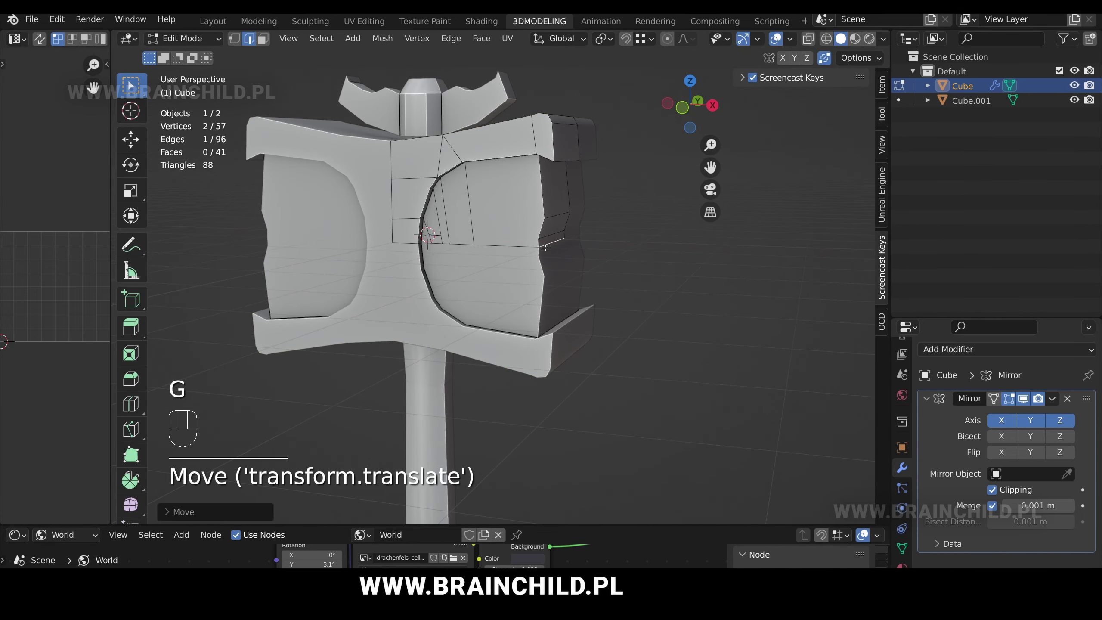
- Add a loop cut running over the block's top and down its end
key(Tab)
scroll(546, 248, down, 4)
middle_drag(545, 248, 518, 252)
scroll(515, 262, up, 2)
key(Tab)
key(ctrl+r)
key(3)
click(516, 221)
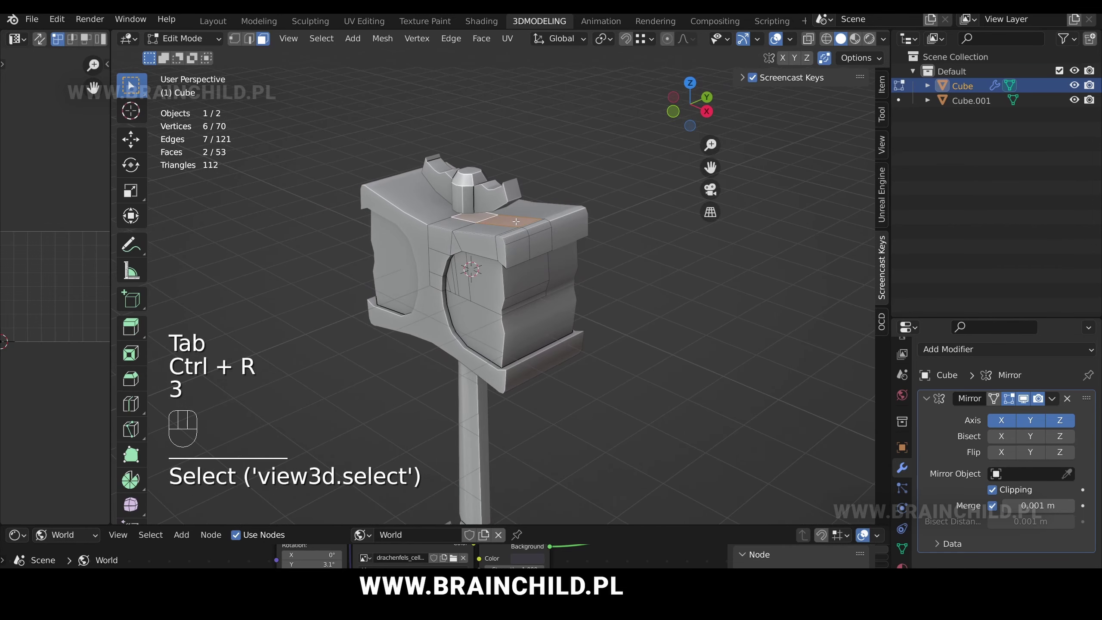
- Try to bevel an edge on the block's top surface
click(512, 207)
key(2)
click(530, 210)
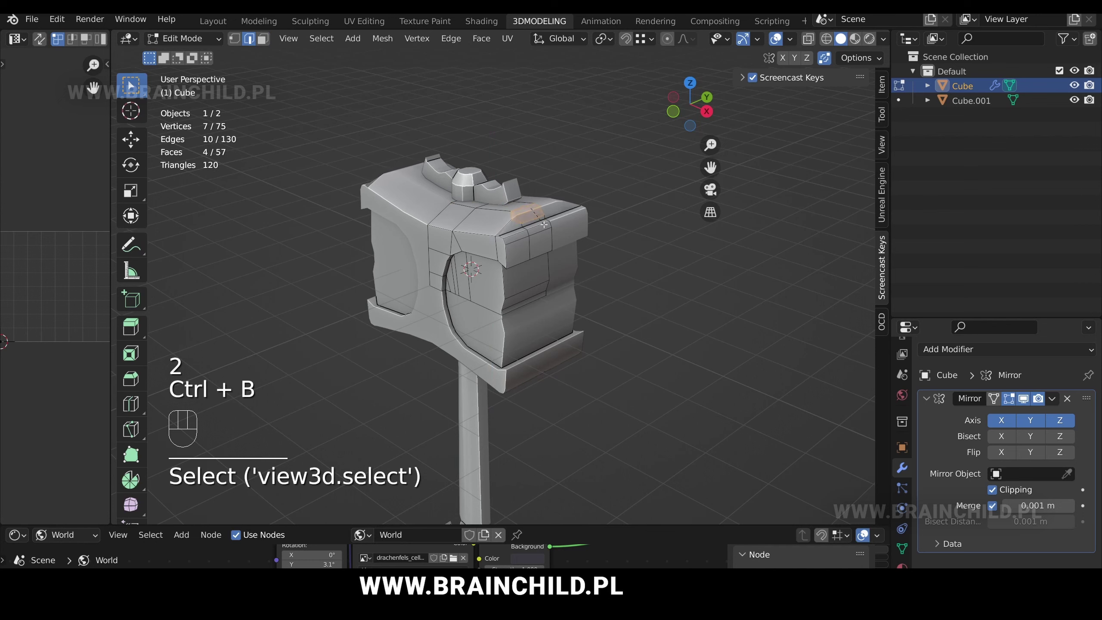
key(Tab)
middle_drag(570, 244, 549, 219)
scroll(632, 217, down, 5)
key(ctrl+z)
key(ctrl+z)
- Try to slide the edge on the block's top surface and lower it along Z
scroll(556, 253, up, 6)
key(g)
key(g)
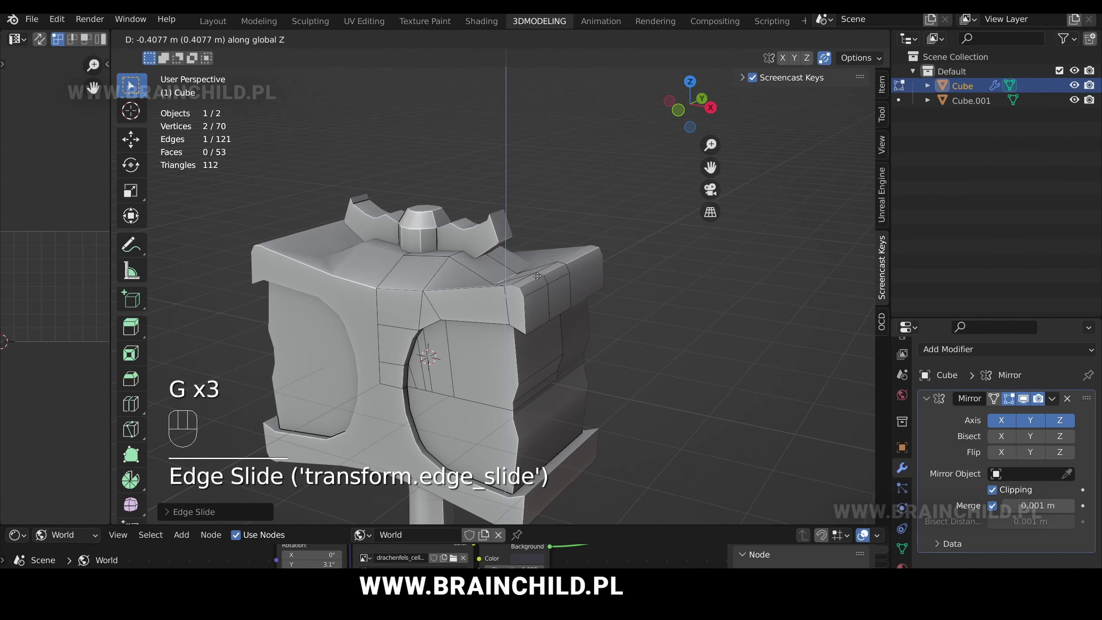
click(537, 273)
scroll(538, 269, down, 4)
middle_drag(538, 263, 528, 203)
key(ctrl+z)
key(ctrl+z)
key(ctrl+z)
key(ctrl+z)
key(ctrl+z)
key(ctrl+z)
key(ctrl+s)
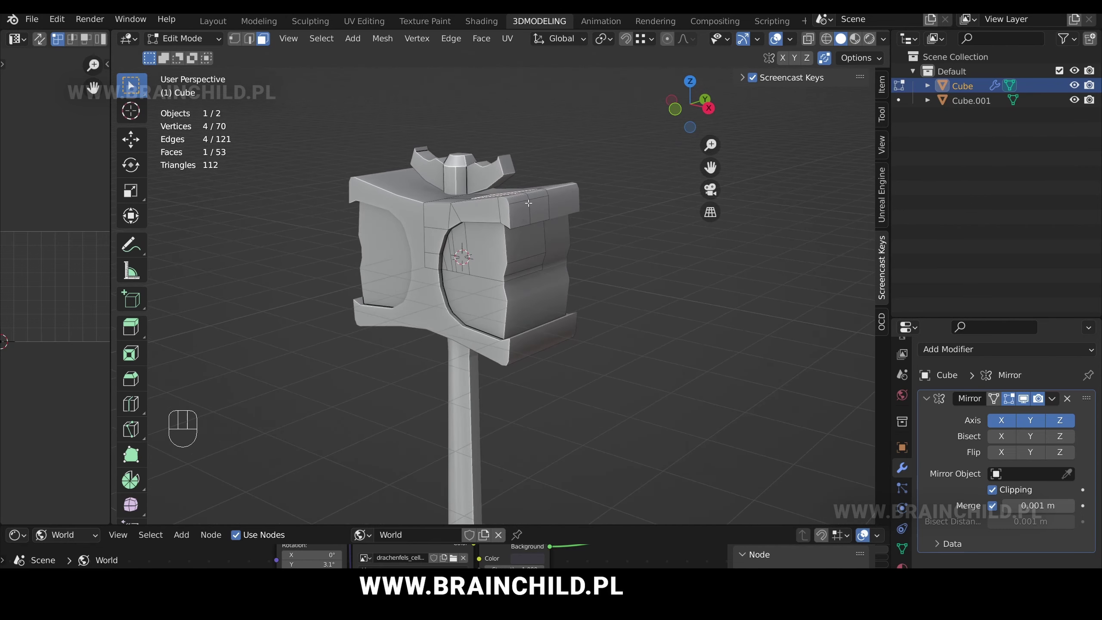
- Try to move an edge of the block's upper overhang
click(549, 244)
scroll(549, 243, down, 3)
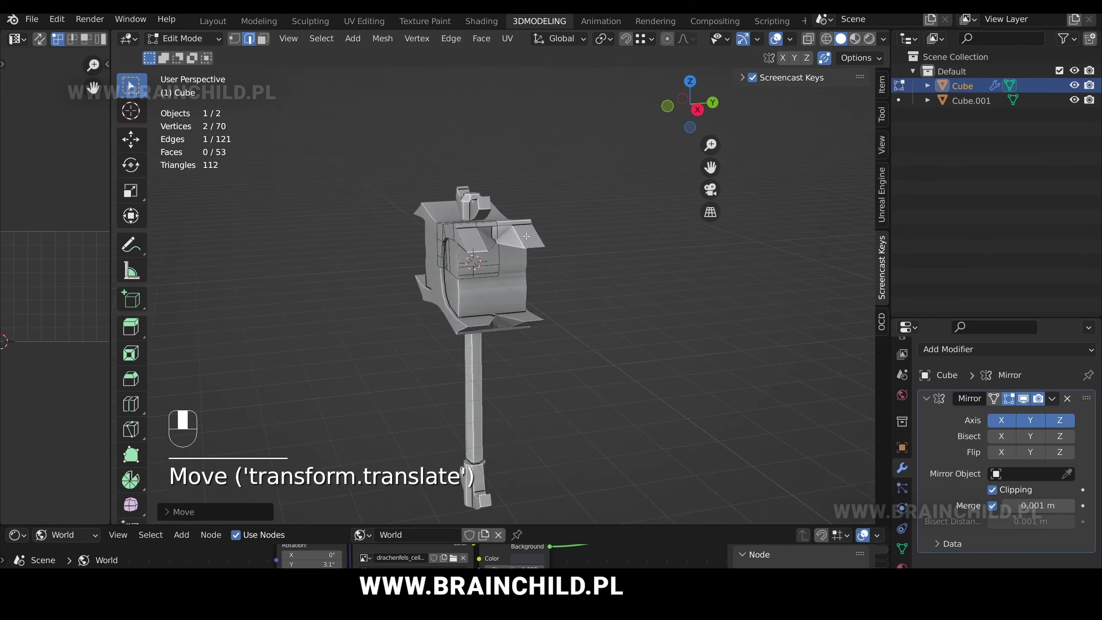
scroll(521, 235, up, 3)
key(ctrl+z)
- Select the four front faces of the block's central band and inset them
key(Tab)
key(3)
key(Tab)
key(3)
shift+click(473, 230)
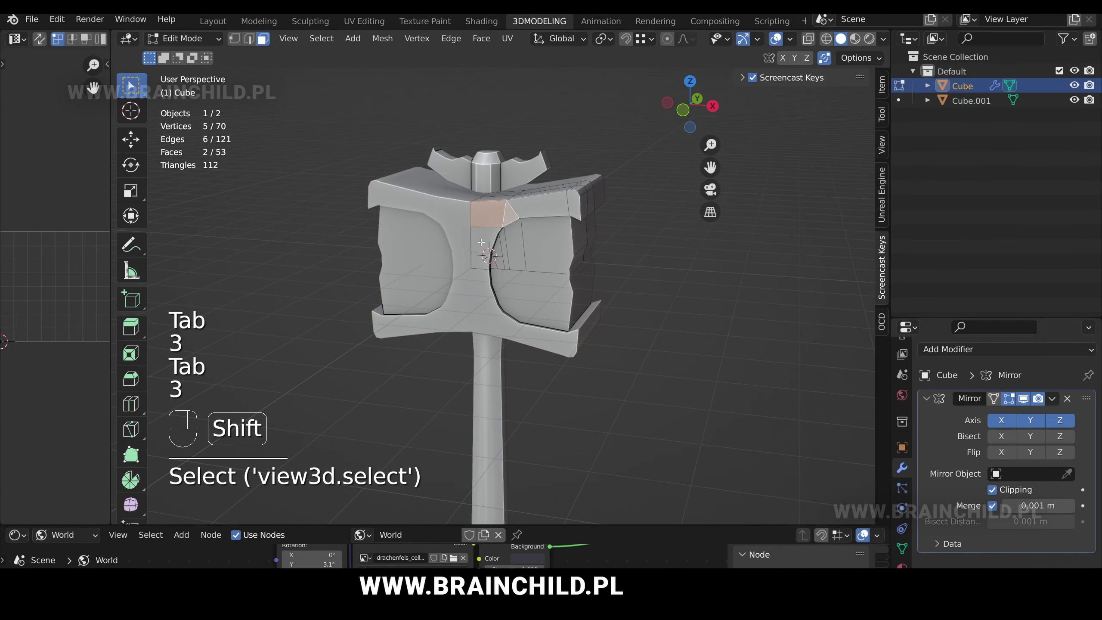
scroll(549, 267, up, 2)
key(i)
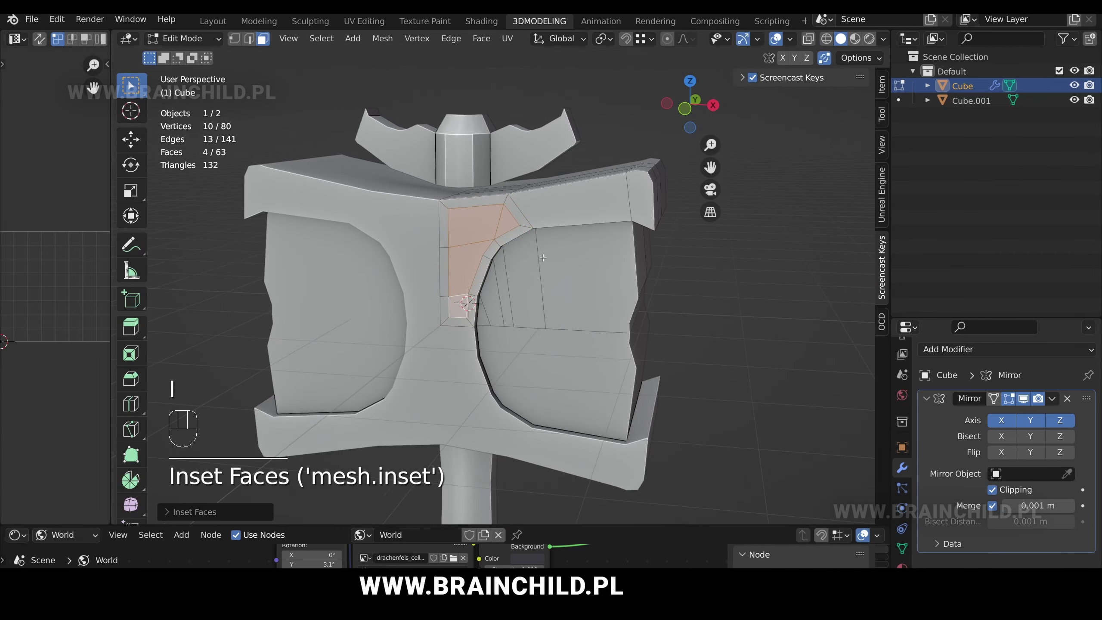
click(524, 267)
- Extrude the inset front faces of the block's central band
key(e)
click(521, 259)
key(Tab)
scroll(523, 252, down, 5)
scroll(527, 230, up, 3)
key(Tab)
middle_drag(527, 223, 534, 257)
- Select two more faces near the block's top, extrude them and scale the extrusion
click(508, 202)
shift+click(572, 209)
key(e)
click(552, 203)
middle_drag(575, 215, 551, 172)
key(s)
click(548, 203)
- Box-select the geometry near the block's top in wireframe display and delete it
key(z)
key(b)
drag(499, 153, 607, 168)
key(z)
middle_drag(643, 171, 620, 238)
key(Delete)
click(618, 205)
- Select an edge near the block's upper corner and reposition it
key(Tab)
scroll(577, 215, down, 4)
key(Tab)
key(2)
scroll(603, 195, up, 5)
click(594, 196)
key(g)
key(g)
middle_drag(602, 195, 582, 139)
click(601, 195)
key(Tab)
scroll(560, 190, down, 4)
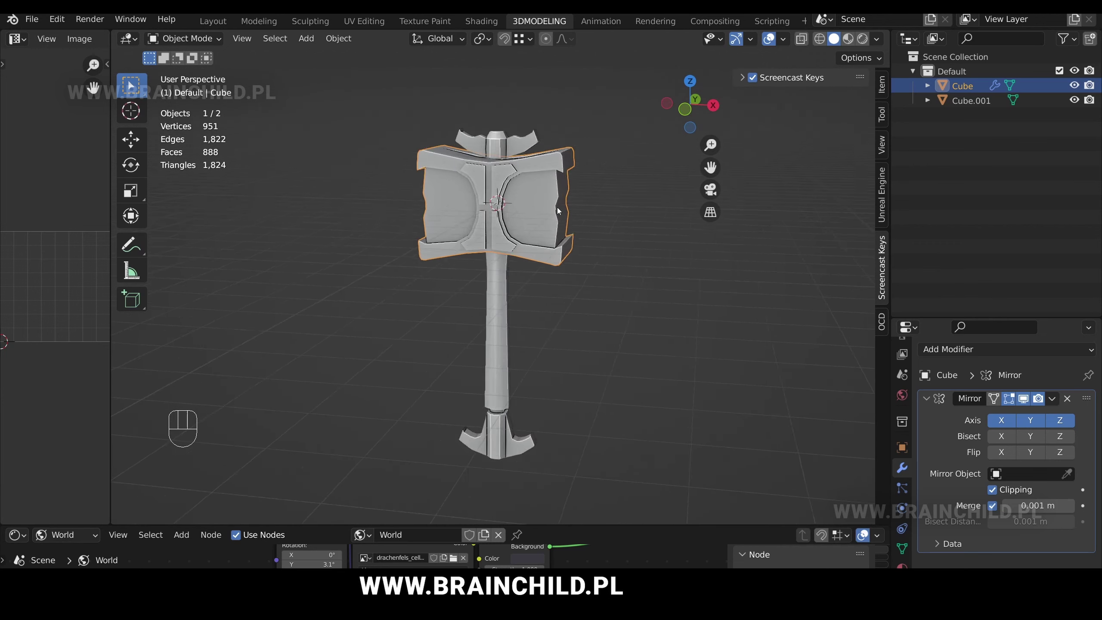
- Select the handle's entire linked mesh and adjust its thickness by scaling
scroll(538, 217, up, 3)
key(Tab)
click(509, 245)
key(Tab)
click(509, 244)
key(Tab)
key(l)
scroll(509, 245, down, 5)
key(s)
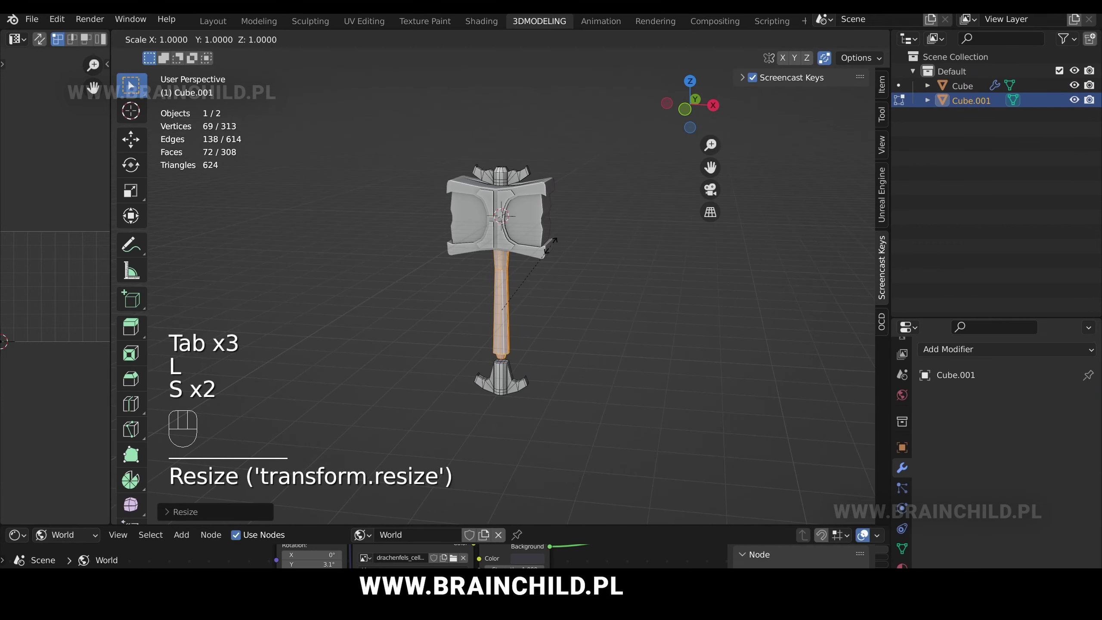
key(s)
key(Tab)
key(Tab)
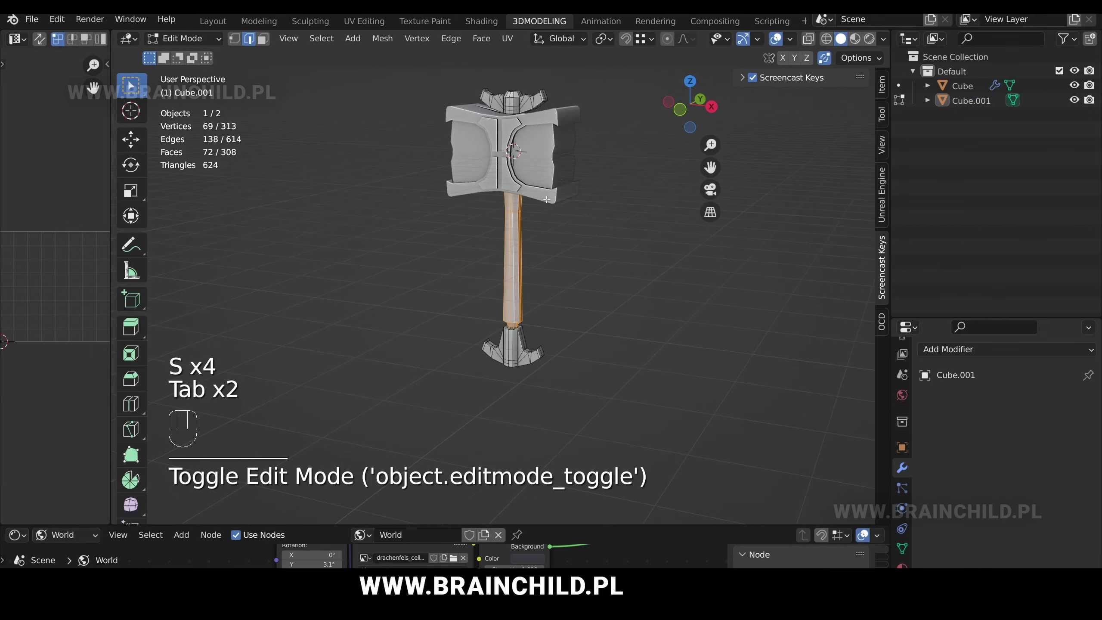
- Box-select the handle's upper section in wireframe display, scale it and move it down away from the block
key(a)
key(g)
key(z)
drag(482, 158, 561, 224)
key(z)
key(s)
click(573, 210)
key(g)
click(571, 227)
- Select the handle's top faces and extrude a narrower neck up into the block
middle_drag(548, 223, 537, 246)
scroll(537, 247, up, 4)
key(g)
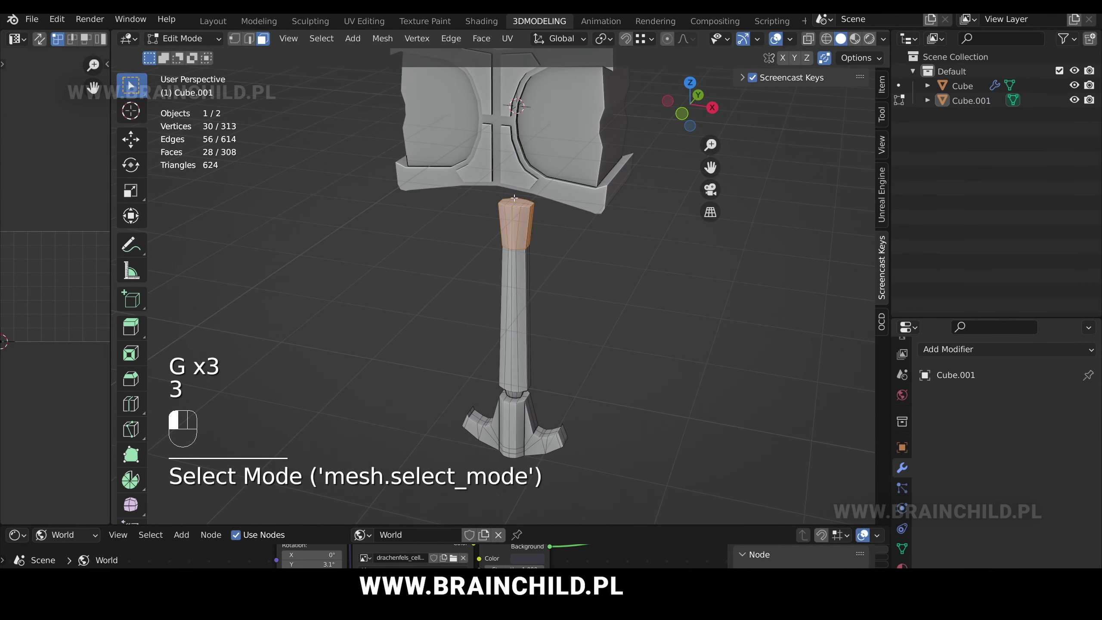
key(c)
key(e)
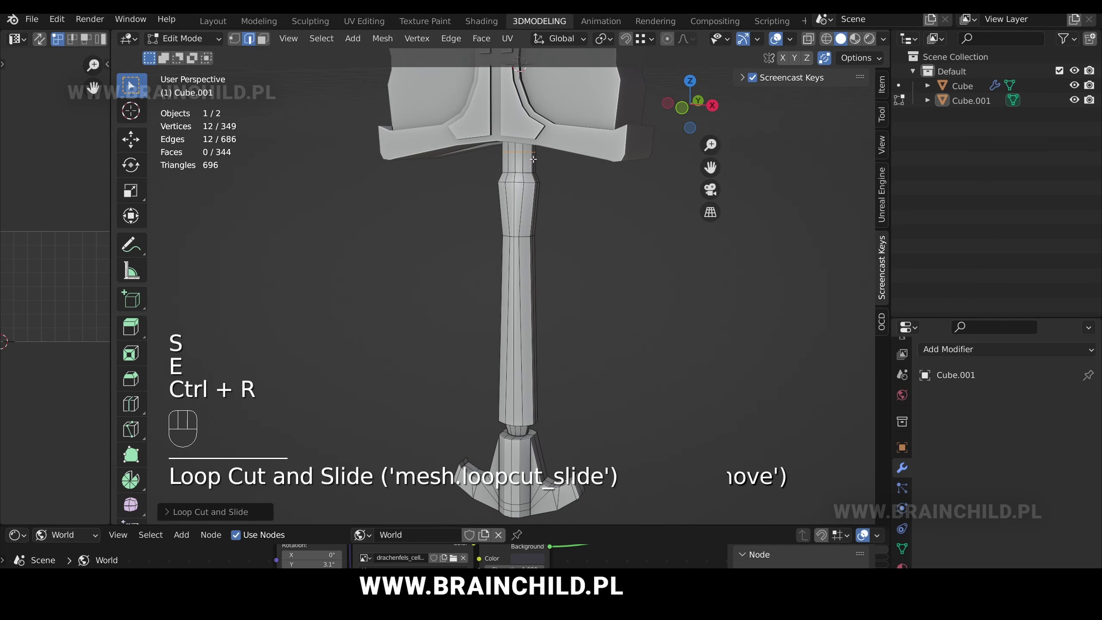
key(s)
- Select the two edge loops around the handle's upper shoulder and open the edge operations
key(Tab)
key(Tab)
key(2)
alt+shift+click(520, 183)
key(ctrl+e)
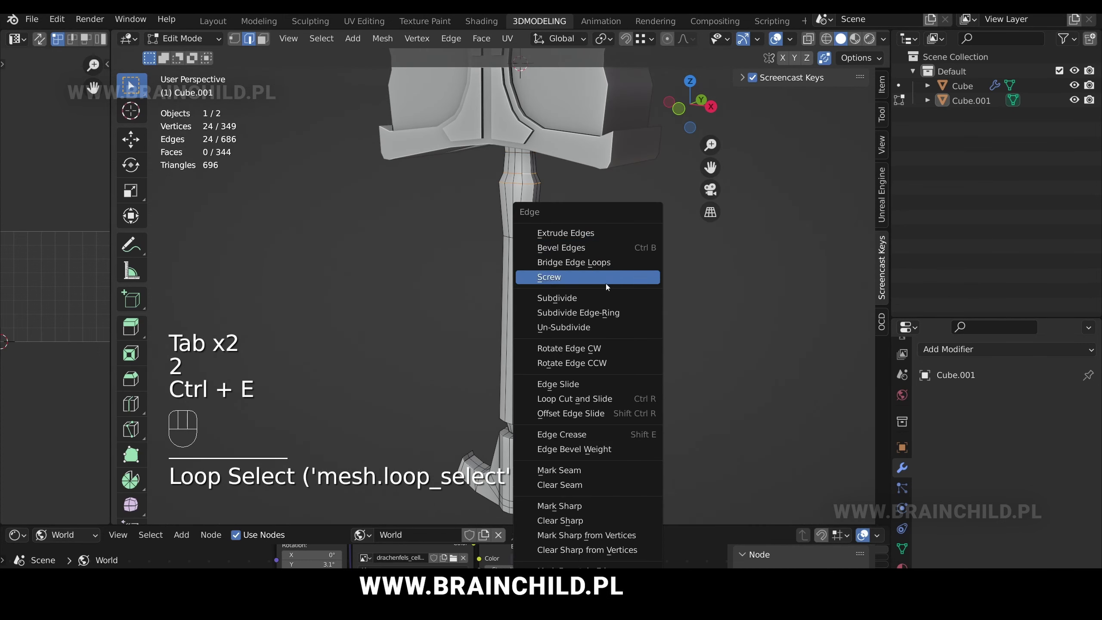
key(Tab)
scroll(611, 241, down, 5)
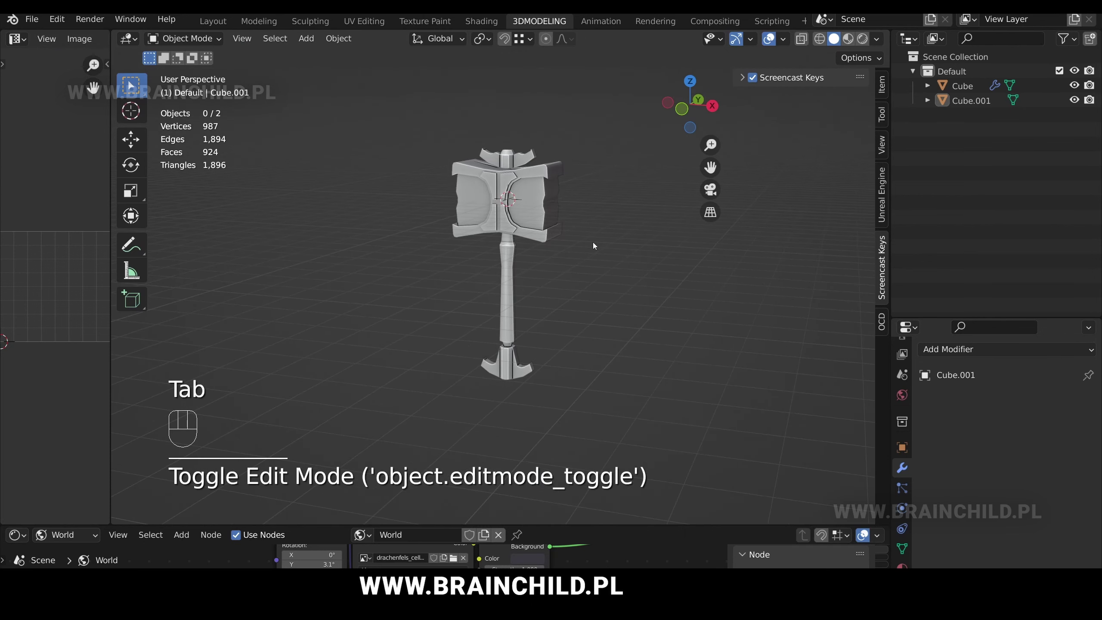
shift+middle_drag(572, 290, 556, 251)
scroll(576, 275, up, 3)
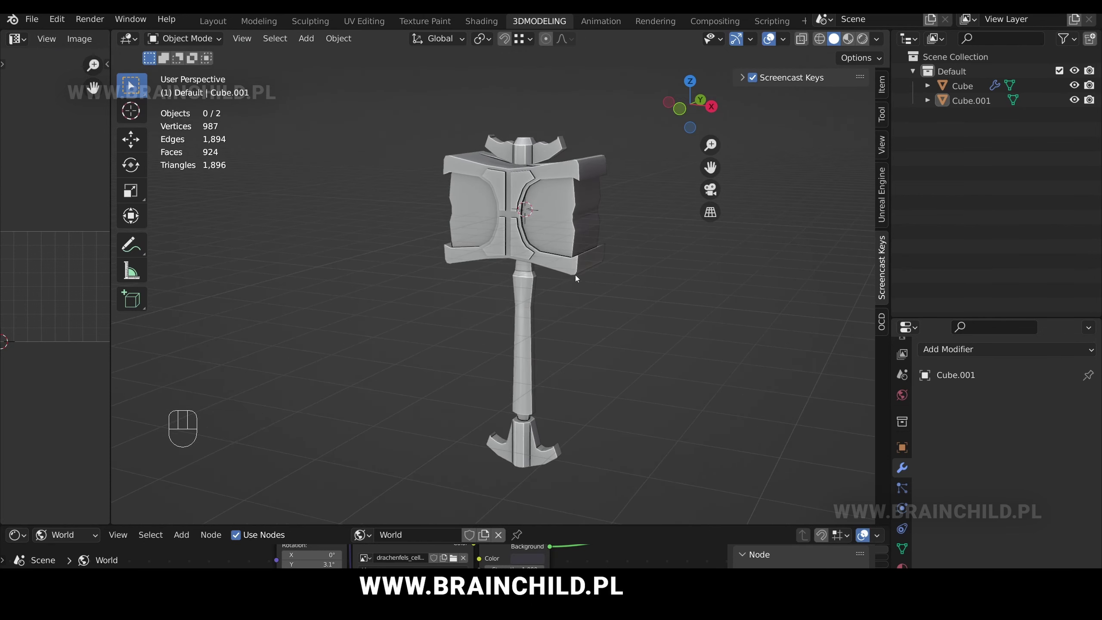
- Switch to rendered display and give the hammer block a new material with an orange base color
click(862, 38)
click(520, 200)
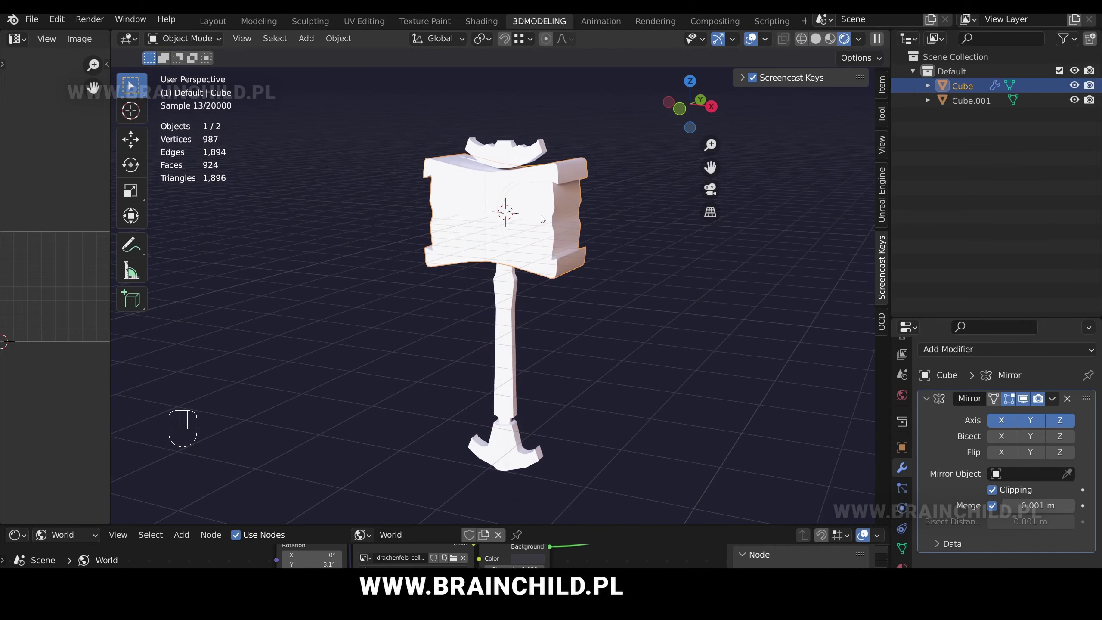
scroll(900, 551, down, 2)
click(902, 543)
click(1059, 437)
click(1037, 563)
drag(1015, 402, 991, 440)
- Select the block's linked inner core and separate it into its own object
key(Tab)
key(l)
key(p)
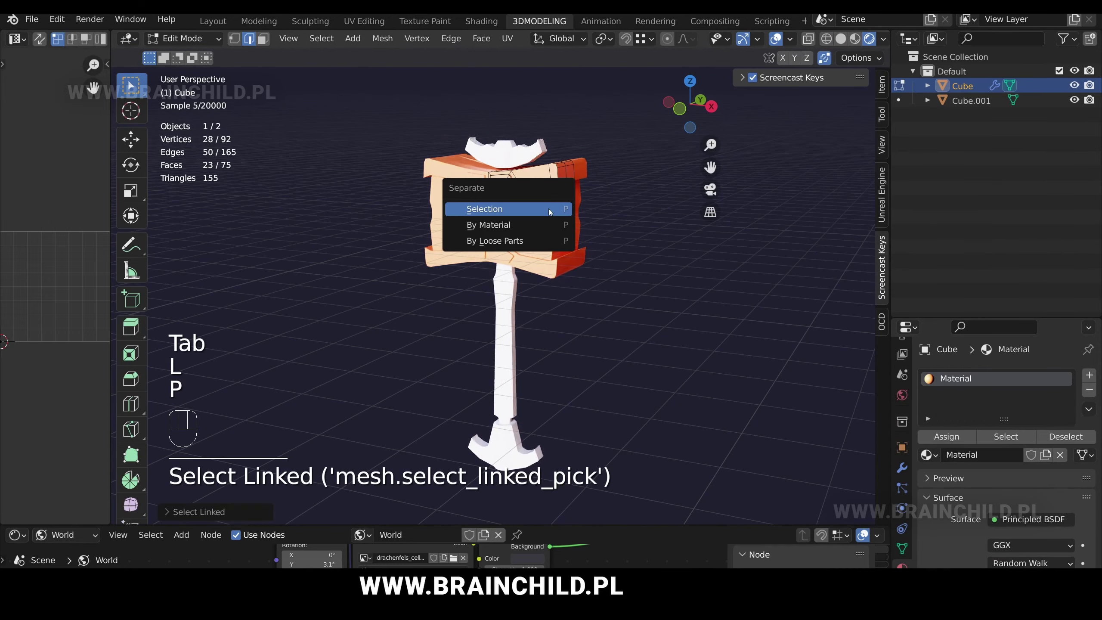
click(548, 208)
key(Tab)
- Create a new material for the handle object and give it a pale yellow-orange base color
click(539, 208)
click(539, 208)
click(991, 436)
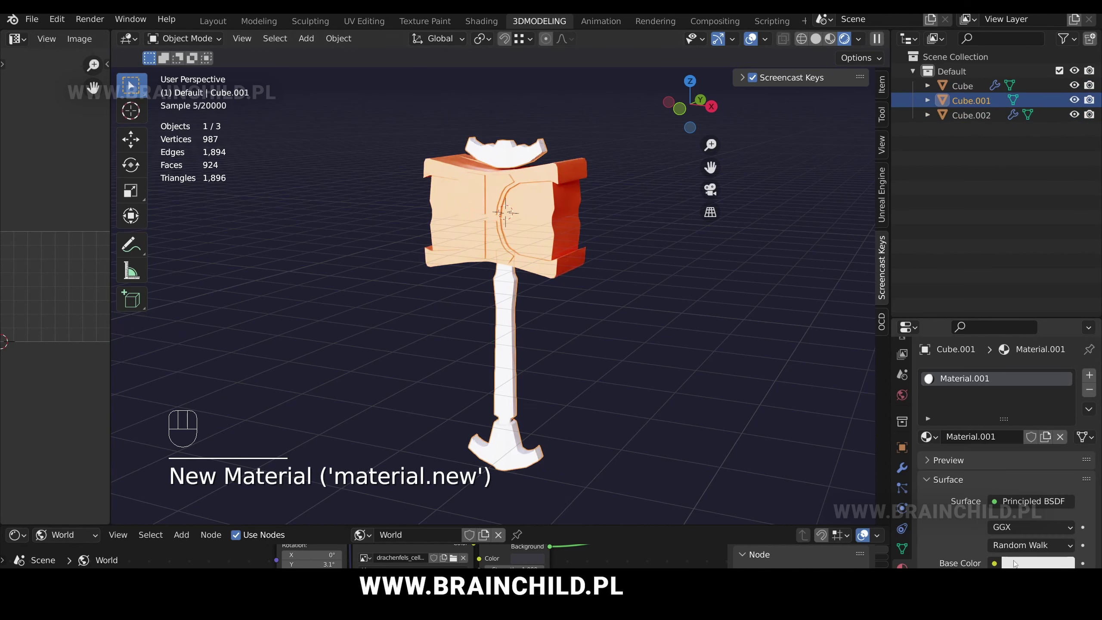
click(1037, 563)
- Select the block's outer frame and change its material's base color to light purple
click(571, 295)
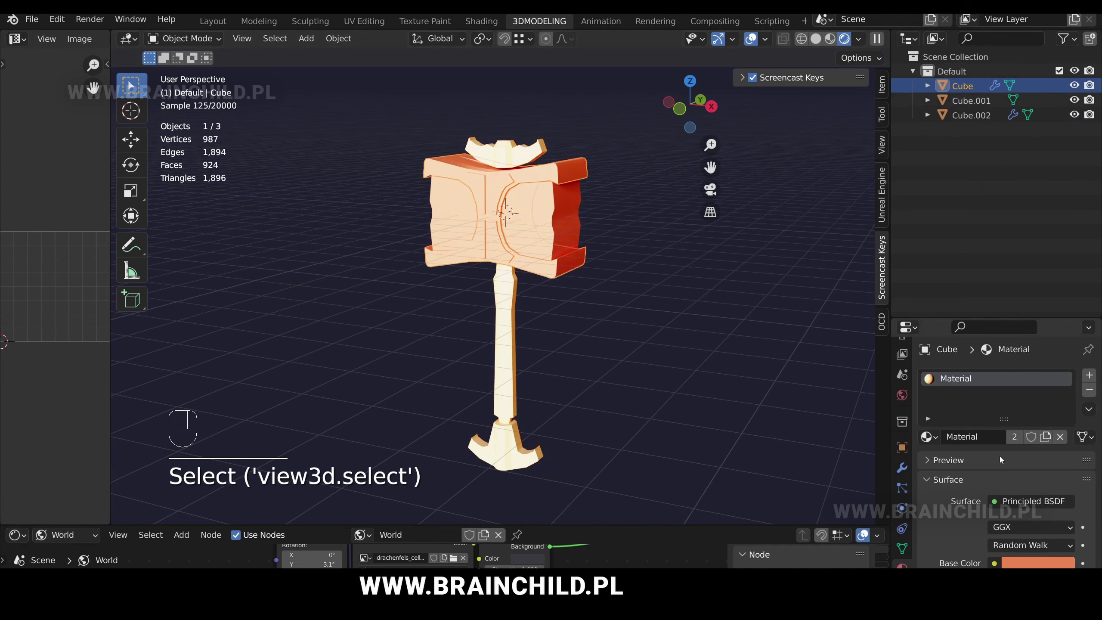
click(1032, 565)
click(1017, 395)
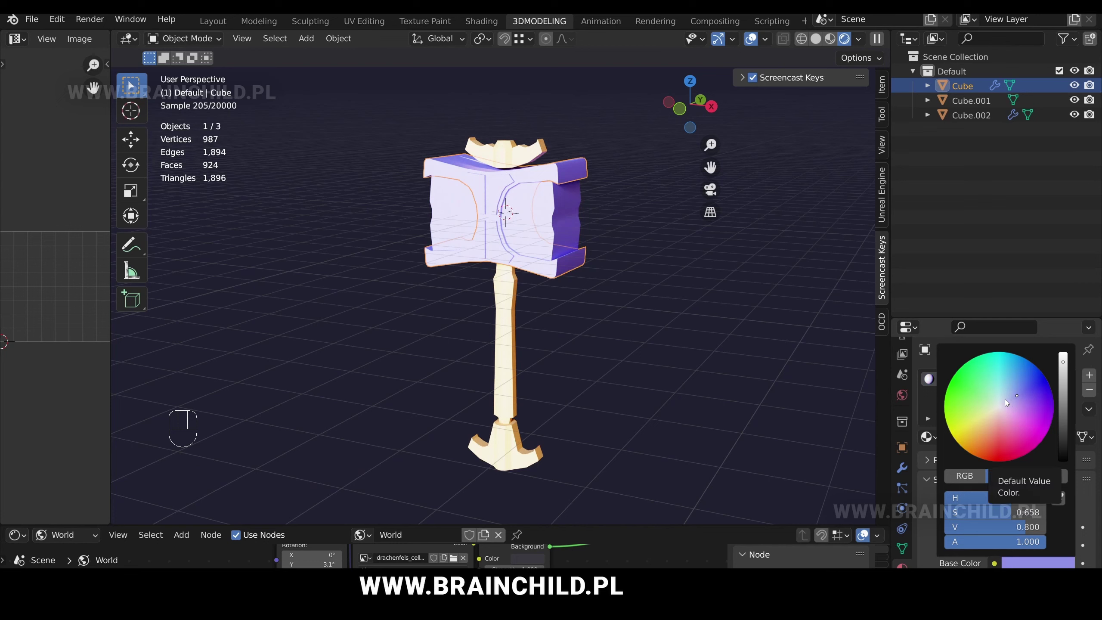
key(Tab)
key(Tab)
- Select the inner core and set its material's base color to red
click(534, 209)
key(g)
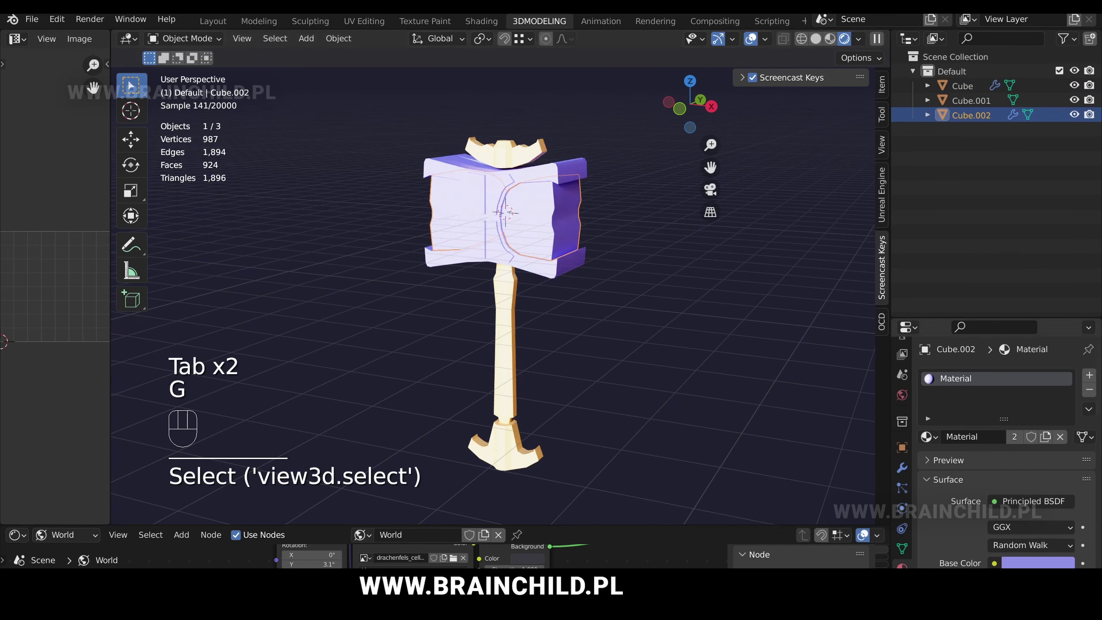
click(1038, 563)
drag(987, 438, 992, 442)
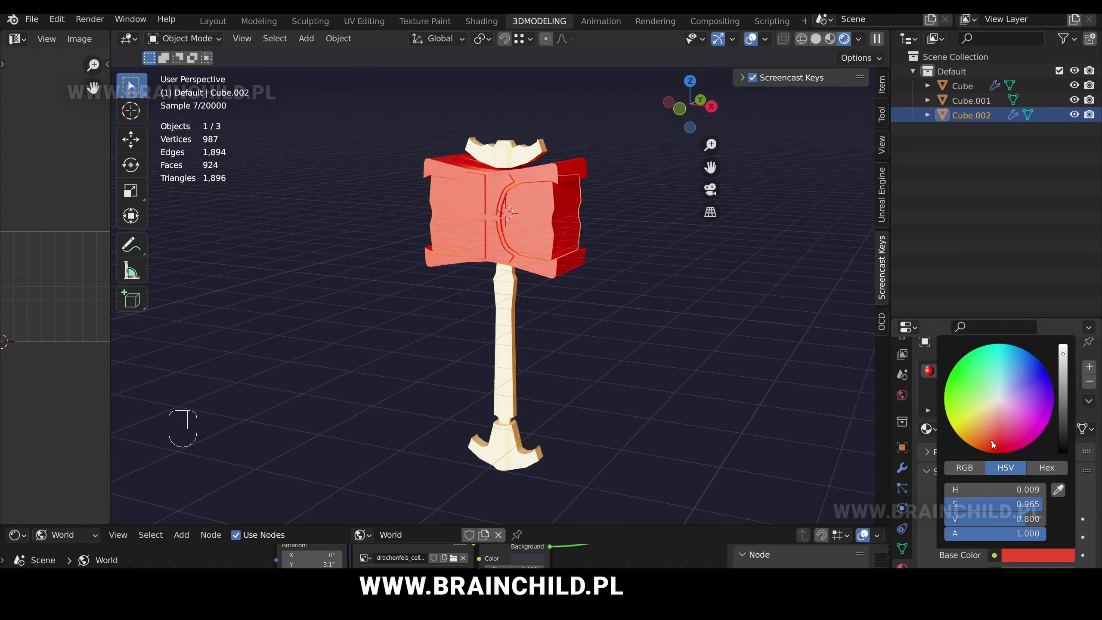
- Select the handle and change its material's base color to a darker brown
click(506, 322)
click(1038, 556)
drag(1064, 412, 1063, 386)
click(985, 423)
- Select the block's outer frame and assign it the handle's brown Material.001
shift+middle_drag(586, 322, 594, 322)
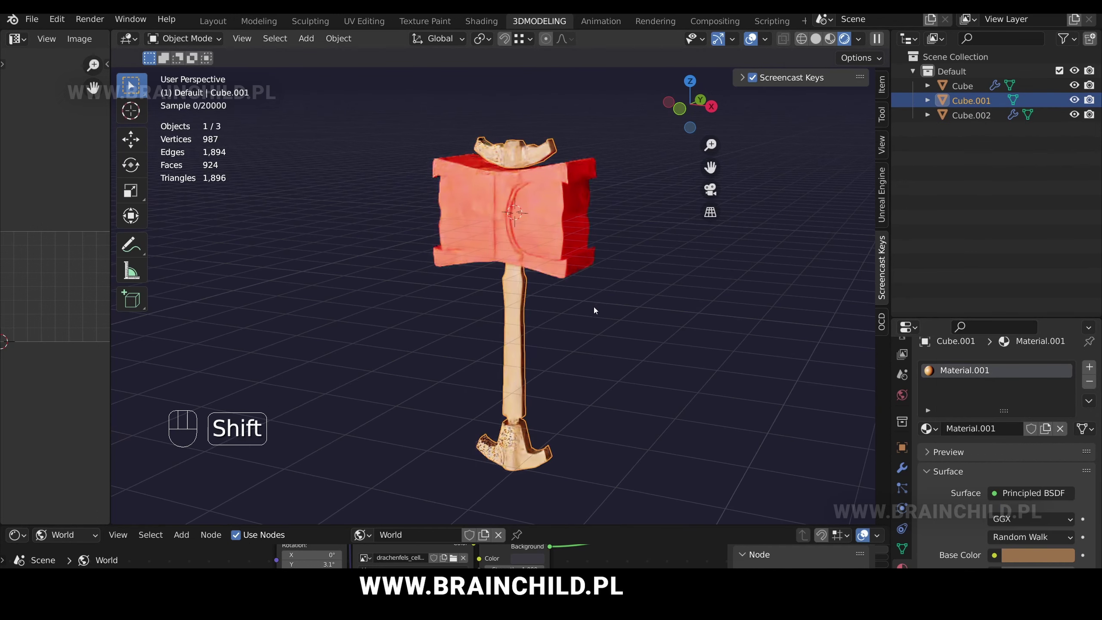
click(570, 263)
key(g)
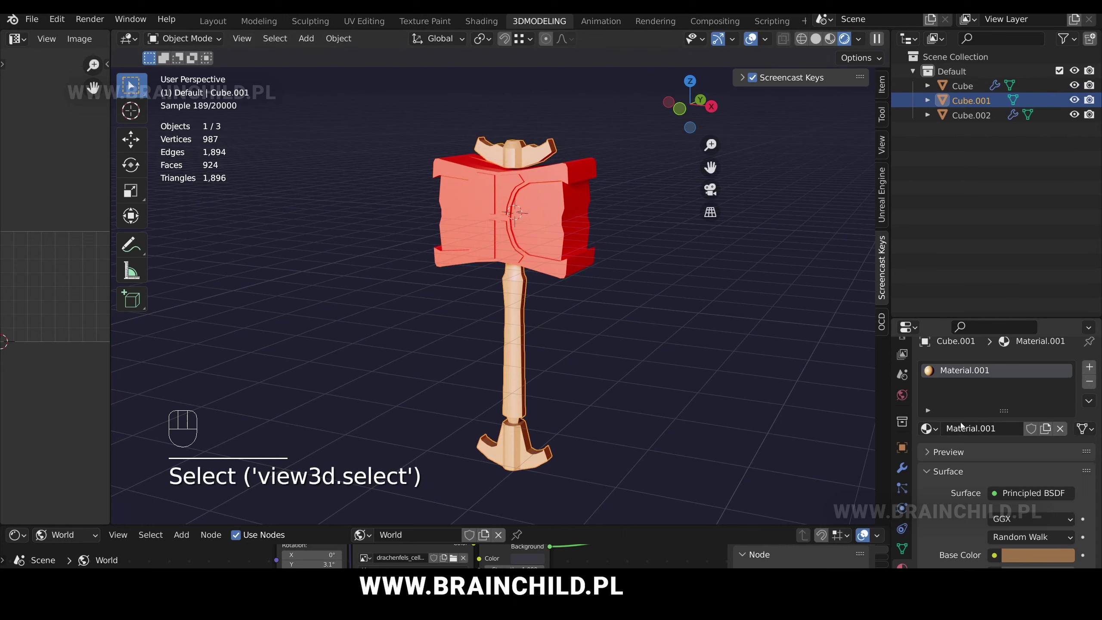
click(595, 281)
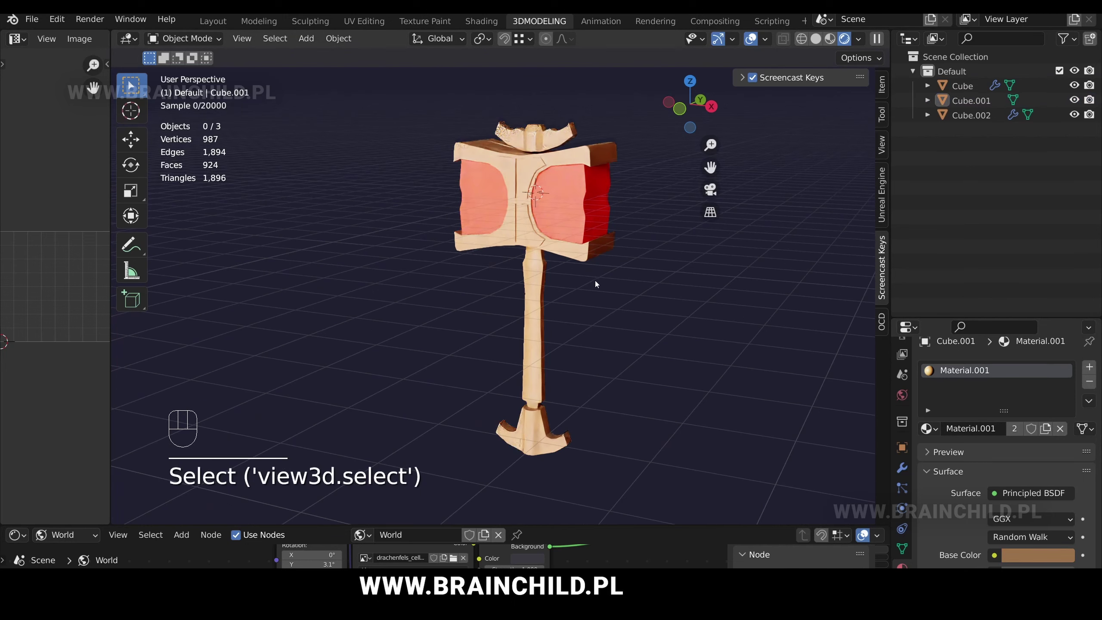
- Edit the core and frame together and bevel the edges running down the block's front outer corner
shift+middle_drag(599, 293, 645, 231)
click(629, 187)
middle_drag(564, 174, 505, 168)
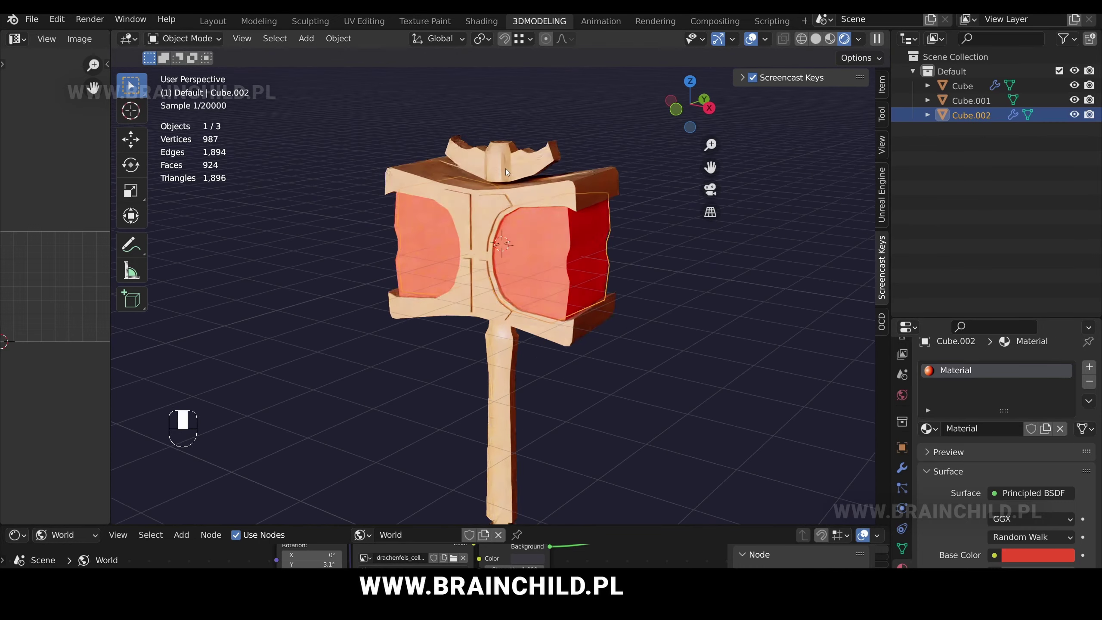
shift+click(587, 203)
key(Tab)
middle_drag(586, 203, 519, 223)
alt+shift+click(519, 222)
scroll(519, 226, up, 1)
shift+click(513, 234)
key(ctrl+b)
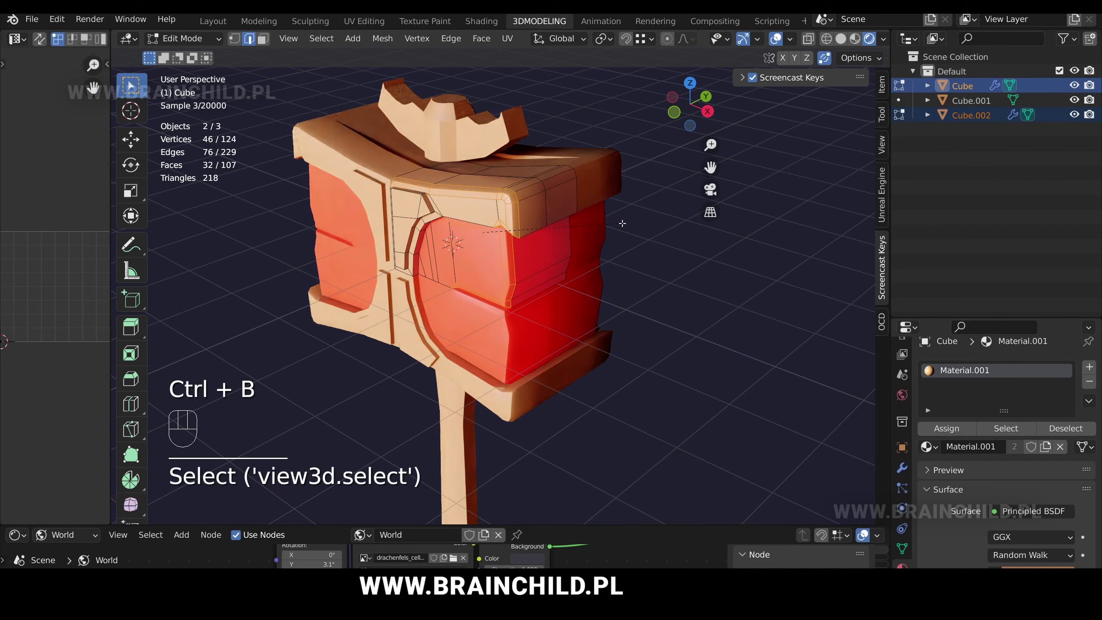
key(Tab)
mouse_move(626, 225)
middle_down()
mouse_move(631, 200)
mouse_move(557, 184)
mouse_move(618, 208)
middle_up()
scroll(595, 200, down, 4)
scroll(558, 187, up, 3)
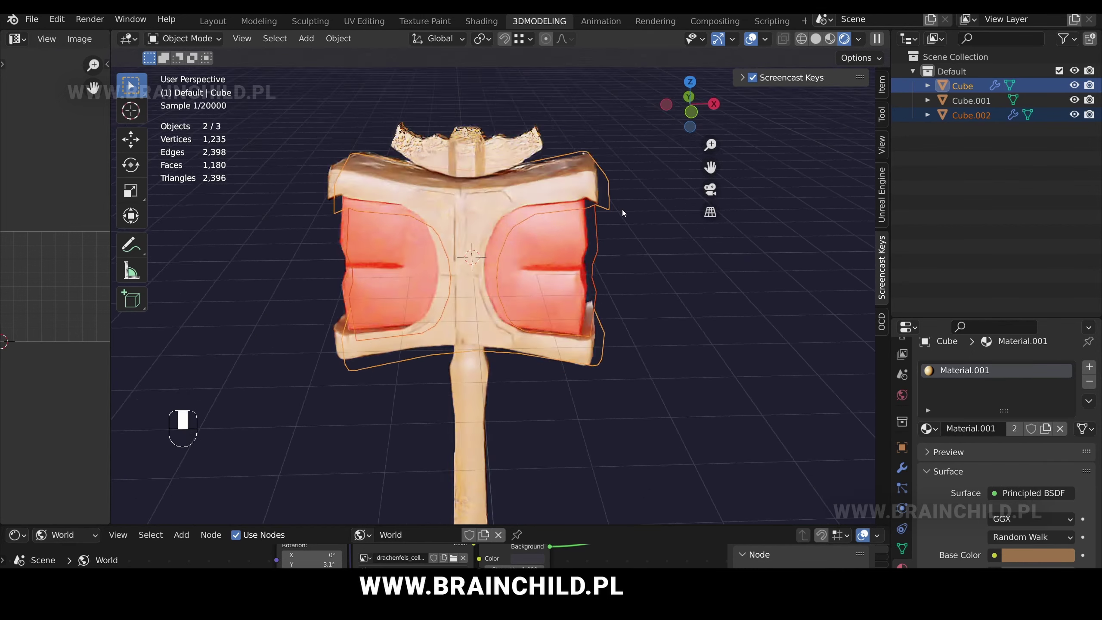
- Select the vertices at the frame's top front centre and move them vertically to form a low peak
key(Tab)
key(1)
middle_drag(523, 195, 486, 175)
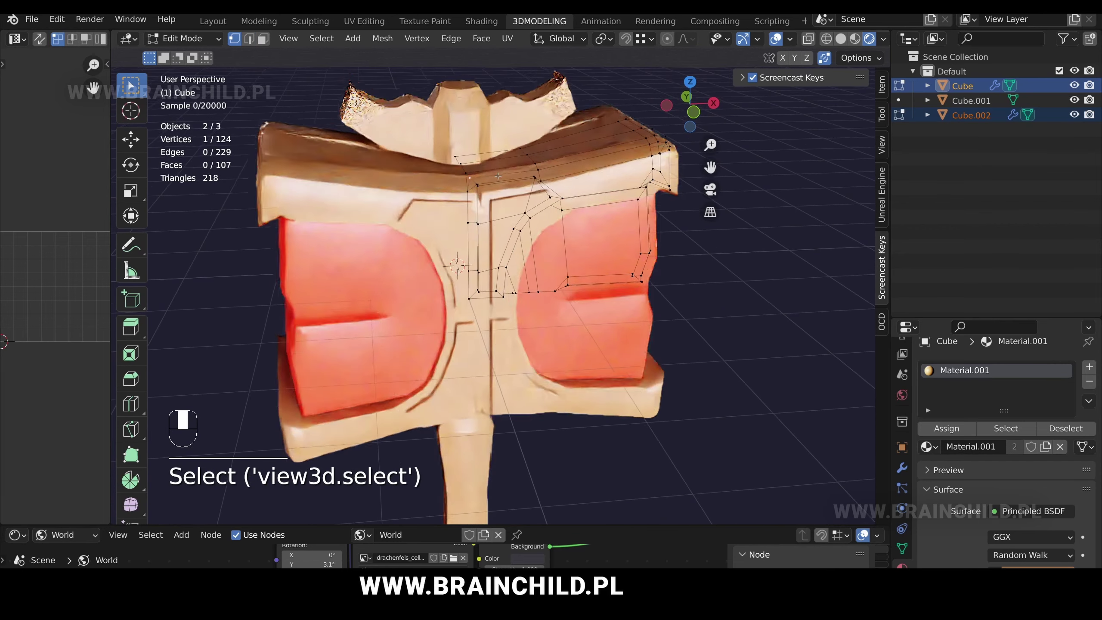
scroll(483, 171, up, 3)
click(494, 144)
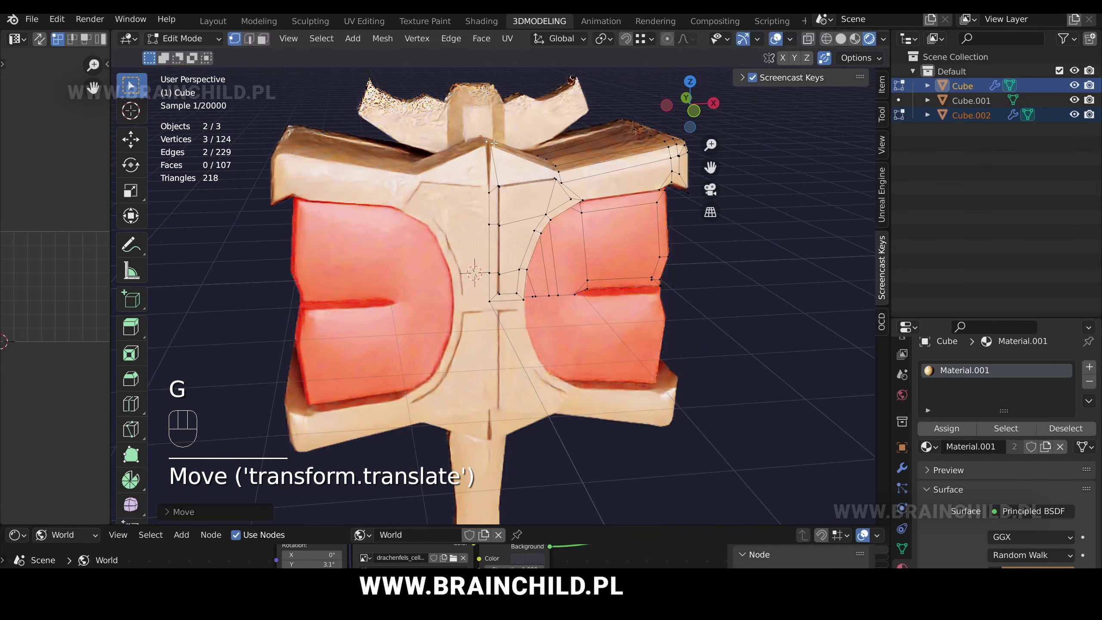
click(512, 145)
key(g)
key(g)
key(z)
click(515, 148)
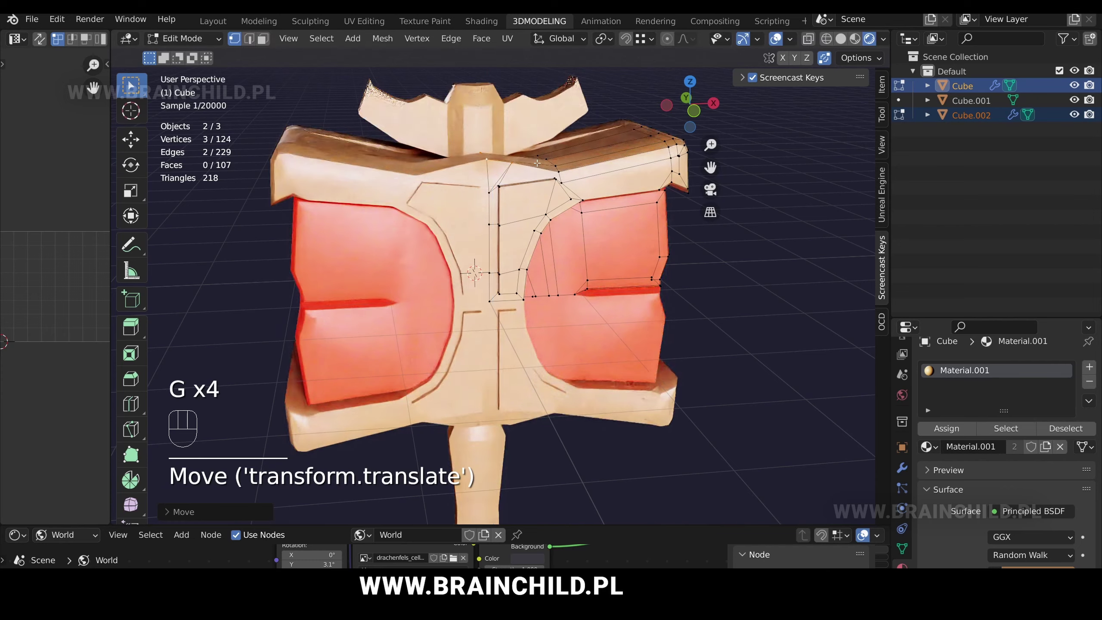
- Leave the joint editing, select only the outer frame and open its mesh for editing
key(Tab)
middle_drag(594, 195, 546, 202)
scroll(546, 202, down, 5)
shift+click(532, 182)
click(548, 232)
key(Tab)
scroll(484, 212, up, 5)
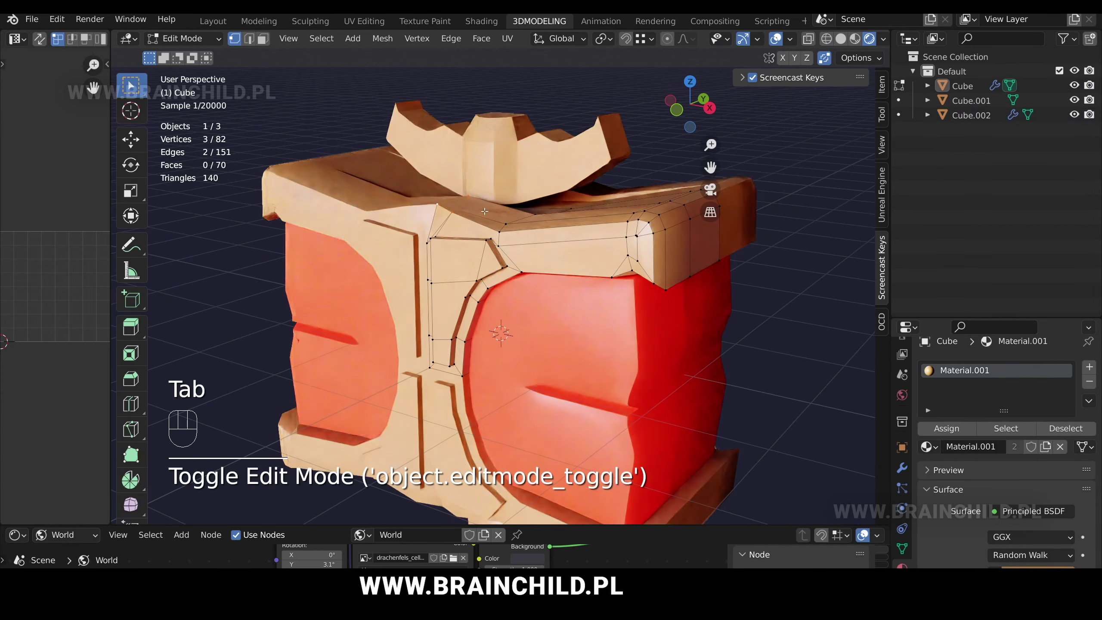
- Try to scale the frame's top-centre vertices and pull them outward along Y, and undo the changes
key(s)
click(492, 199)
key(g)
key(y)
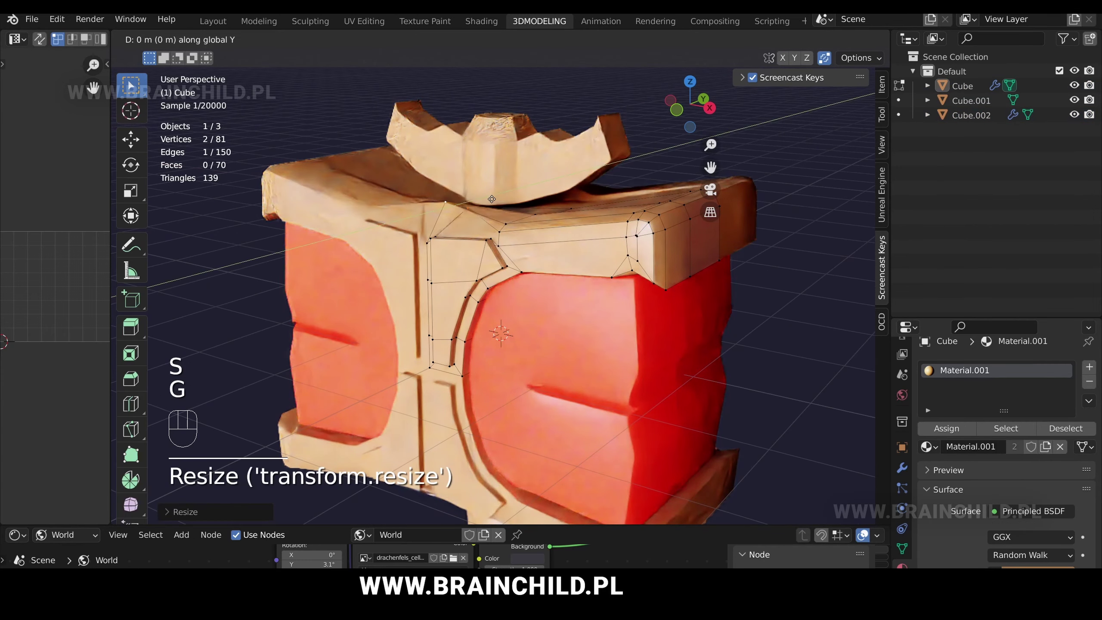
key(ctrl+z)
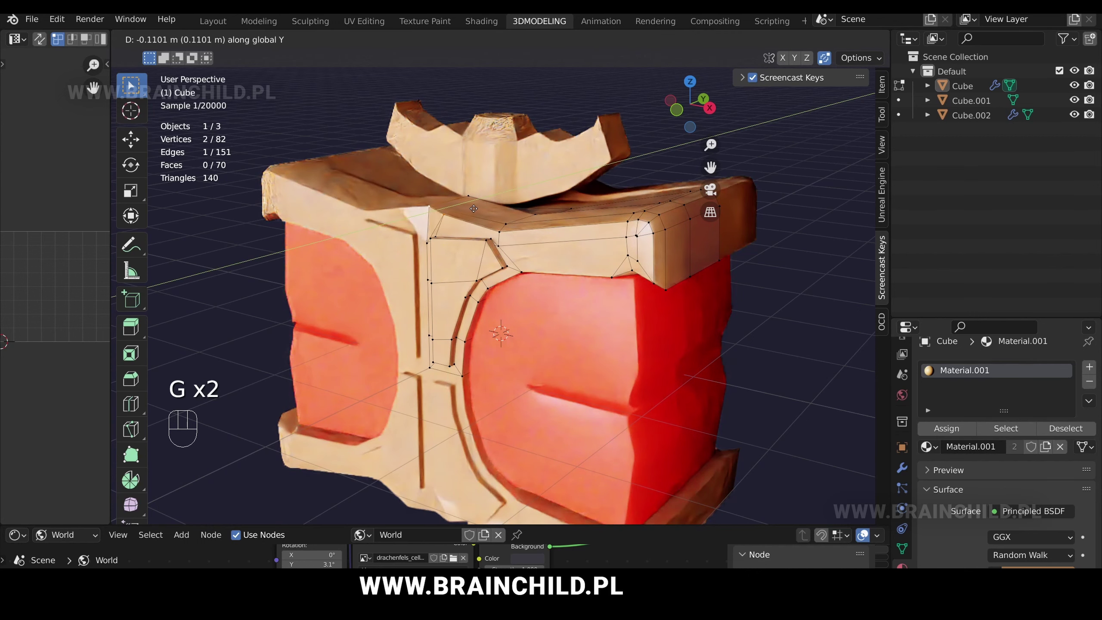
key(g)
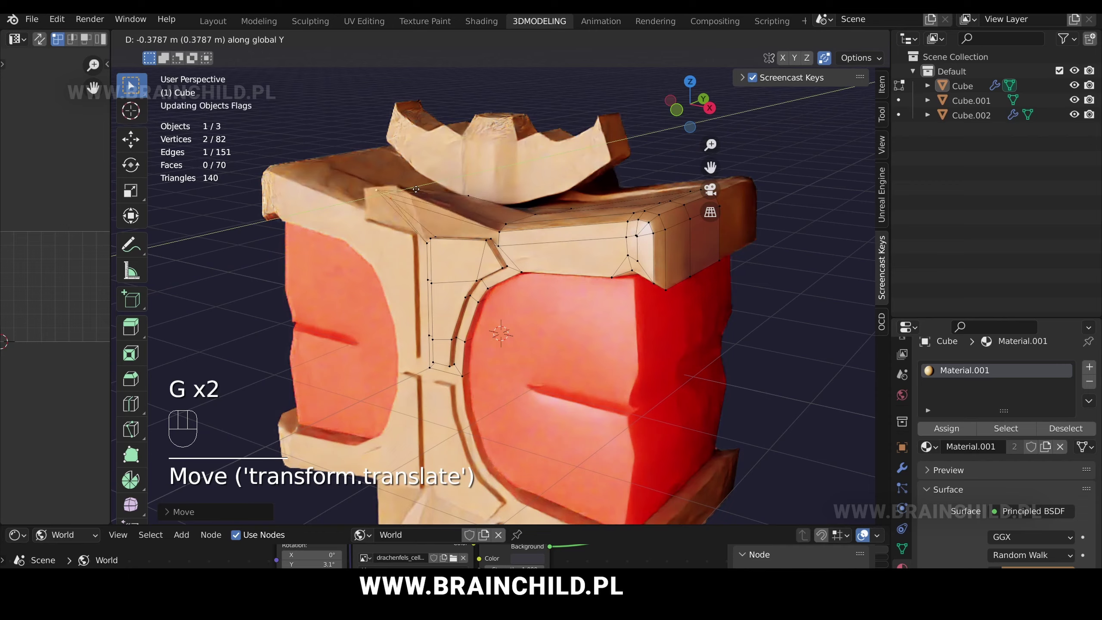
click(452, 209)
key(Tab)
scroll(503, 261, down, 5)
middle_drag(503, 217, 497, 222)
key(ctrl+z)
key(ctrl+z)
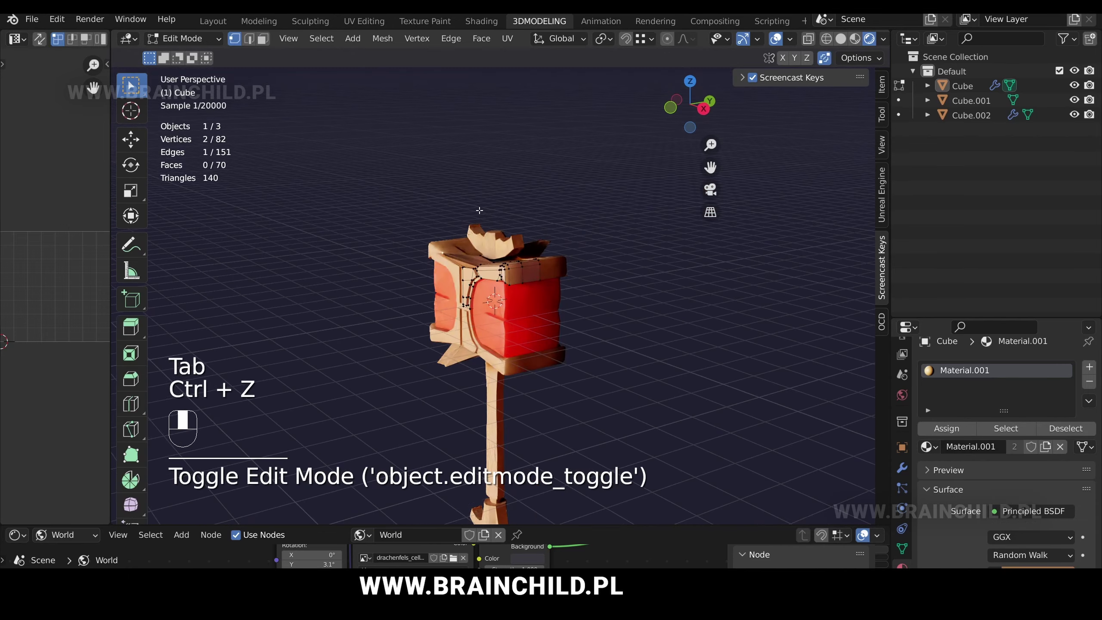
- Slide the frame's top-centre edge and the vertex beside it along their connecting edges
scroll(500, 261, up, 8)
key(g)
key(g)
click(511, 228)
click(444, 171)
key(g)
key(g)
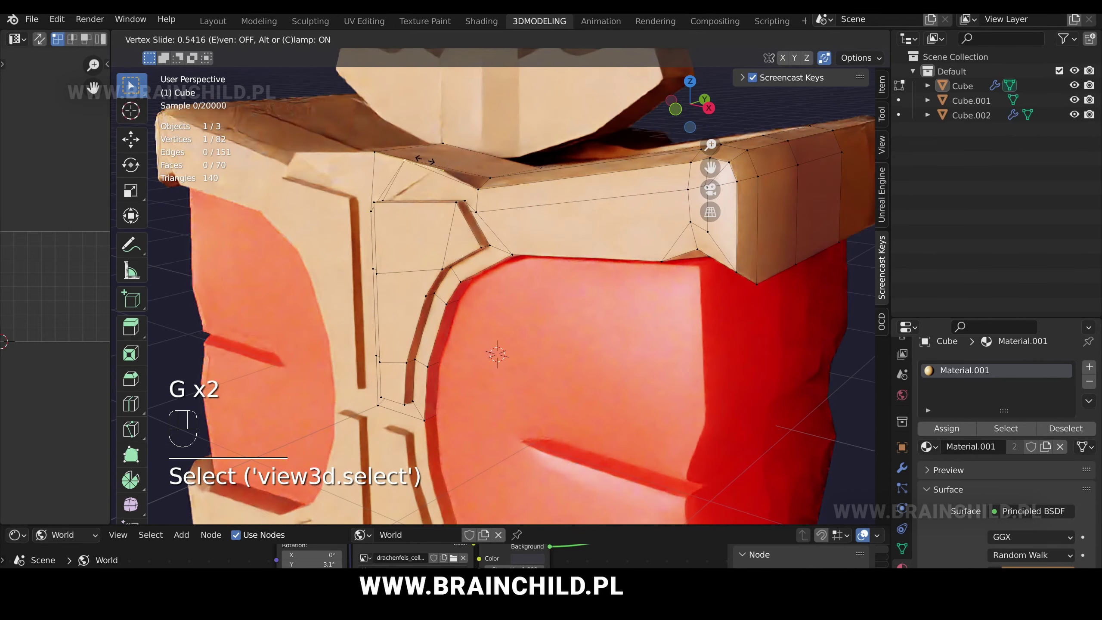
click(410, 162)
- Slide further vertices near the frame's top-centre peak to refine the front edge's outline
middle_drag(412, 164, 505, 180)
key(g)
key(g)
click(444, 180)
key(g)
key(g)
click(467, 196)
key(Tab)
scroll(467, 195, down, 6)
scroll(459, 187, up, 6)
- Duplicate the two front faces just below the frame's peak and scale down the copy
key(Tab)
scroll(516, 225, up, 2)
key(3)
click(523, 194)
shift+click(484, 201)
key(shift+d)
key(s)
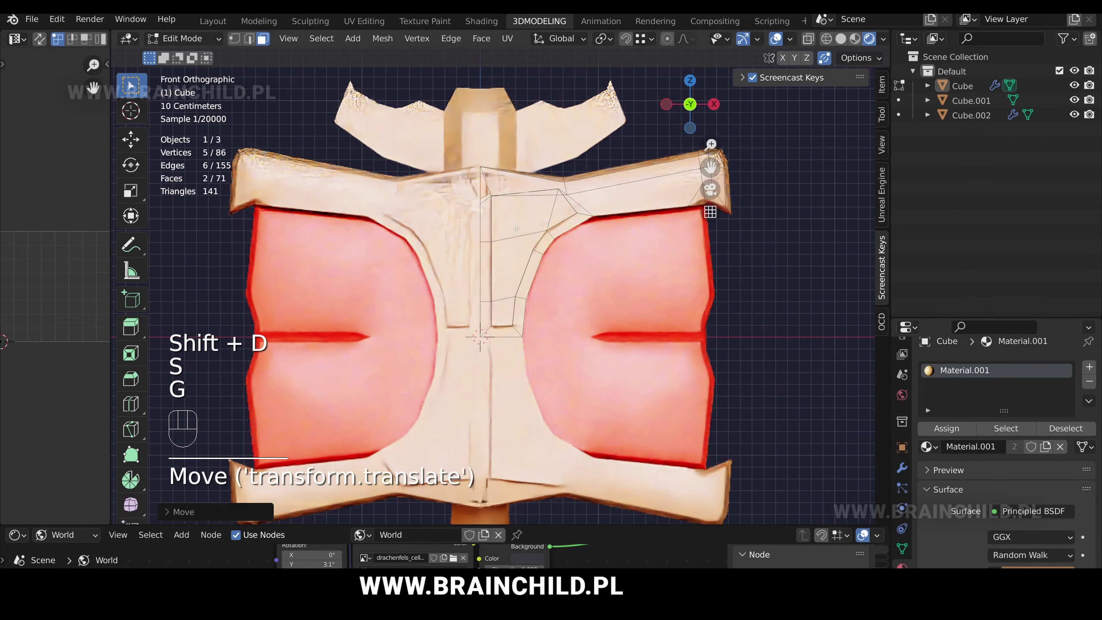
- Reposition the duplicated faces above the front panel and extrude them into a raised trim strip
middle_drag(517, 229, 499, 247)
key(g)
key(g)
key(e)
click(488, 256)
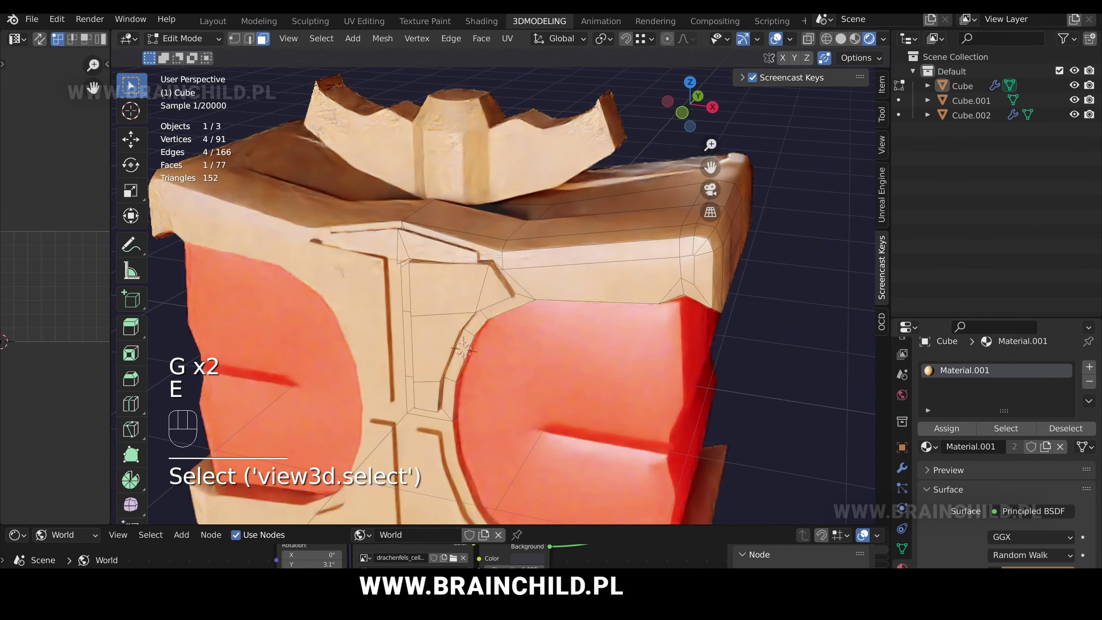
- Select one edge of the new trim strip and move it to fit the frame's front
click(488, 244)
key(2)
middle_drag(448, 242, 469, 201)
click(472, 192)
key(g)
click(474, 188)
scroll(474, 189, down, 4)
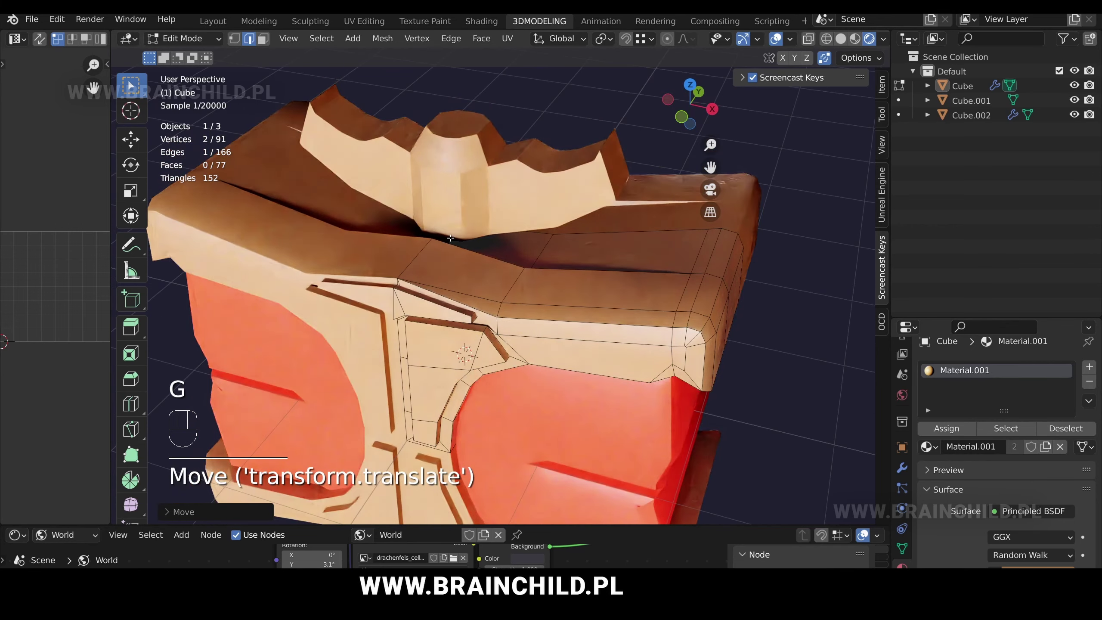
key(Tab)
scroll(447, 209, down, 4)
shift+middle_drag(449, 196, 558, 172)
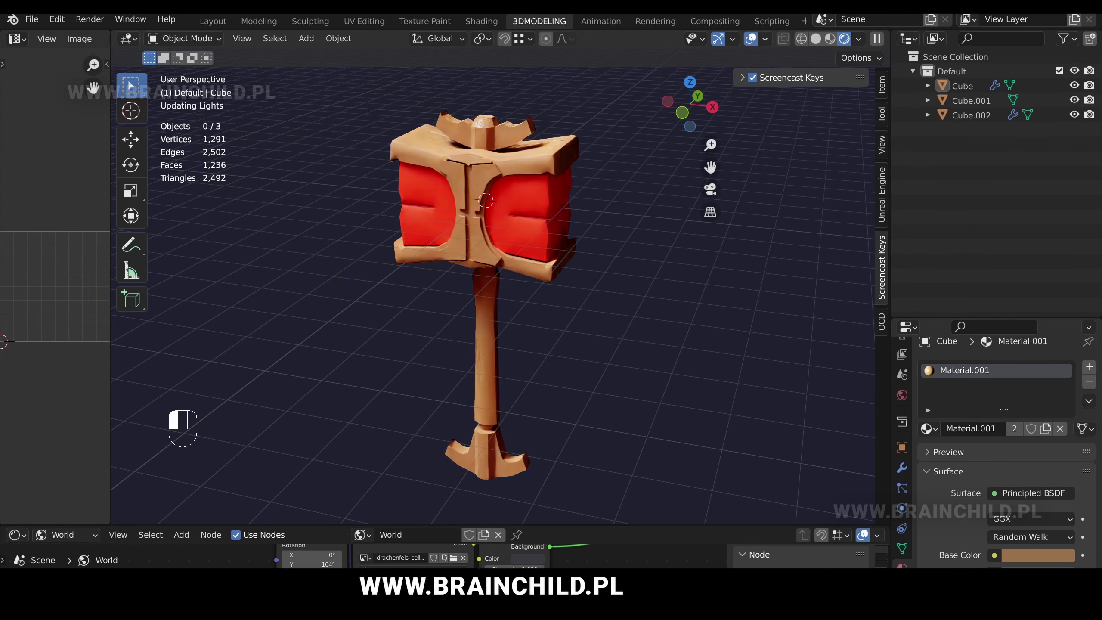
- Select the outer frame and open its mesh for editing with the front panels in close view
middle_drag(522, 225, 504, 268)
scroll(504, 267, up, 2)
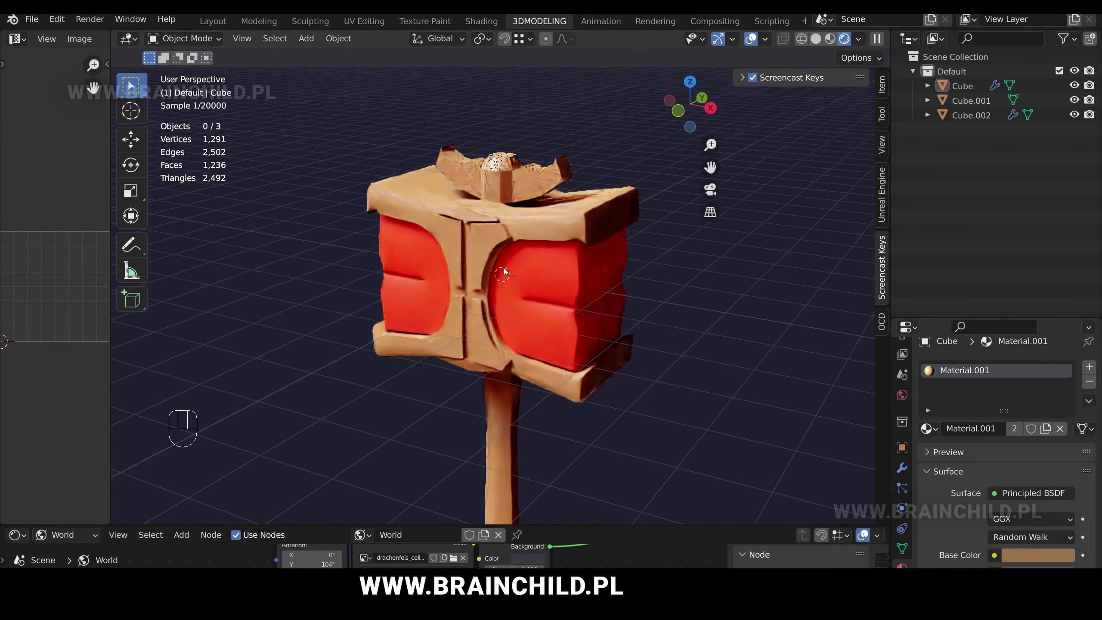
scroll(504, 268, up, 2)
click(473, 178)
key(g)
right_click(508, 173)
key(Tab)
key(Tab)
middle_drag(526, 226, 547, 232)
shift+middle_drag(547, 231, 527, 277)
key(Tab)
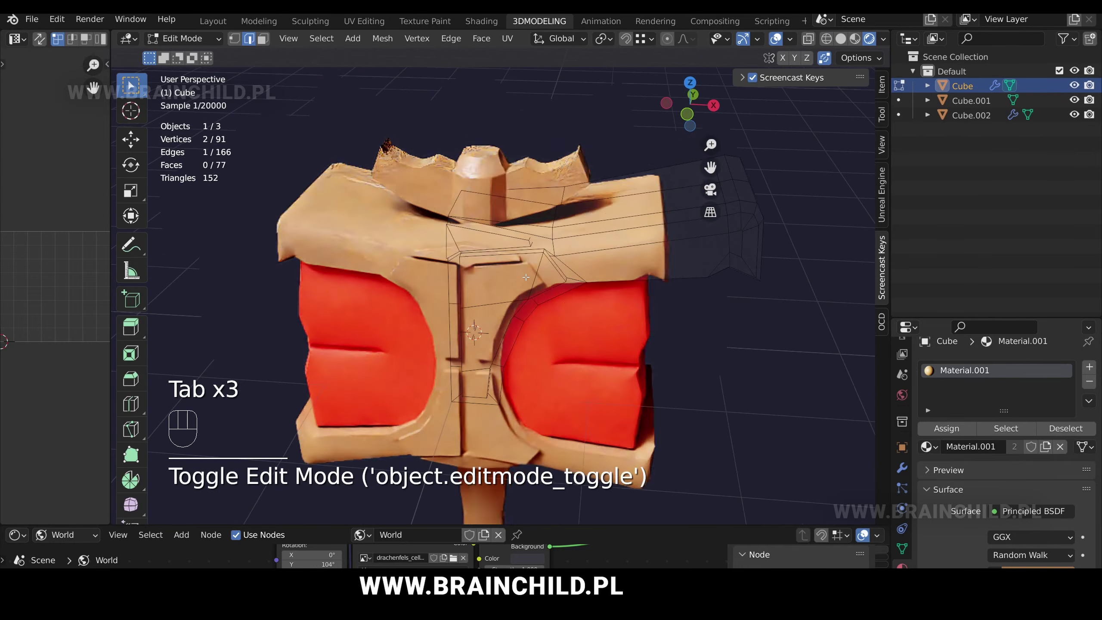
- Select the inner upper corner edge of the raised front panel and bevel it
scroll(460, 253, up, 3)
key(ctrl+b)
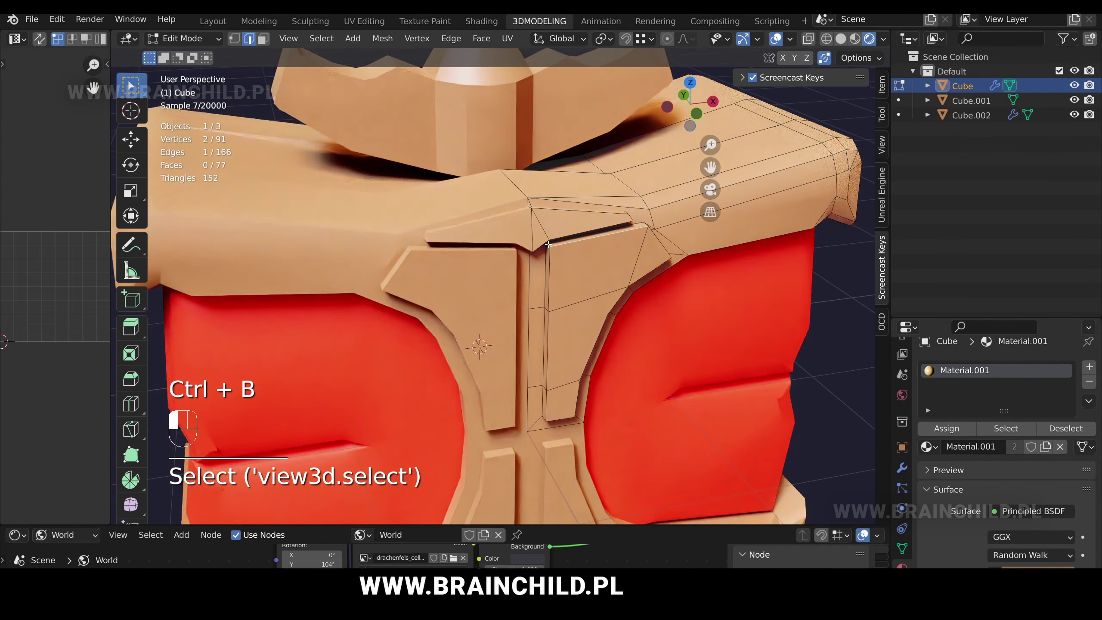
key(ctrl+b)
key(Tab)
key(Tab)
click(535, 251)
key(Tab)
- Move the edge near the frame's top centreline along Z and bevel the front panel's corner
middle_drag(514, 228, 449, 174)
key(Tab)
click(416, 146)
key(g)
key(g)
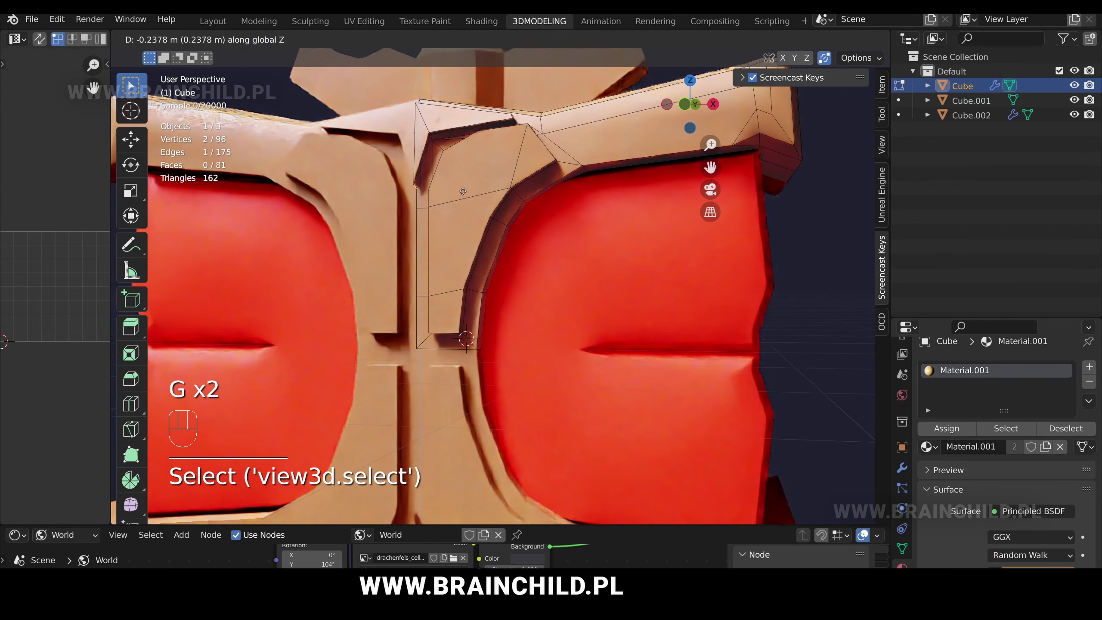
click(487, 150)
key(Tab)
middle_drag(485, 151, 450, 245)
scroll(449, 245, down, 8)
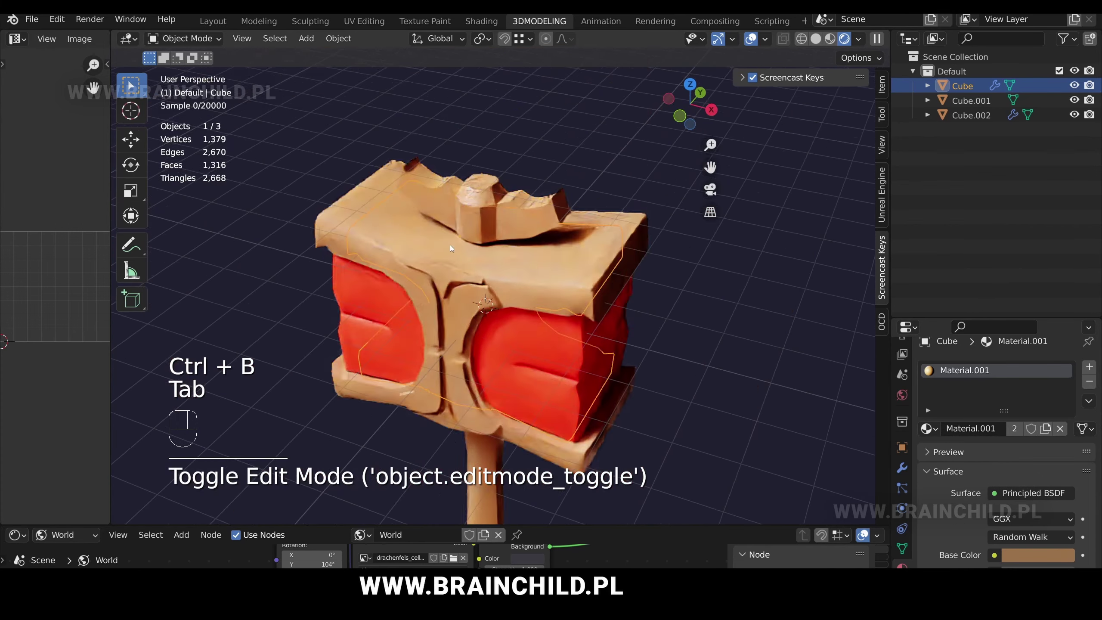
click(527, 191)
shift+middle_drag(527, 191, 538, 175)
scroll(500, 230, up, 3)
key(Tab)
middle_drag(500, 229, 466, 205)
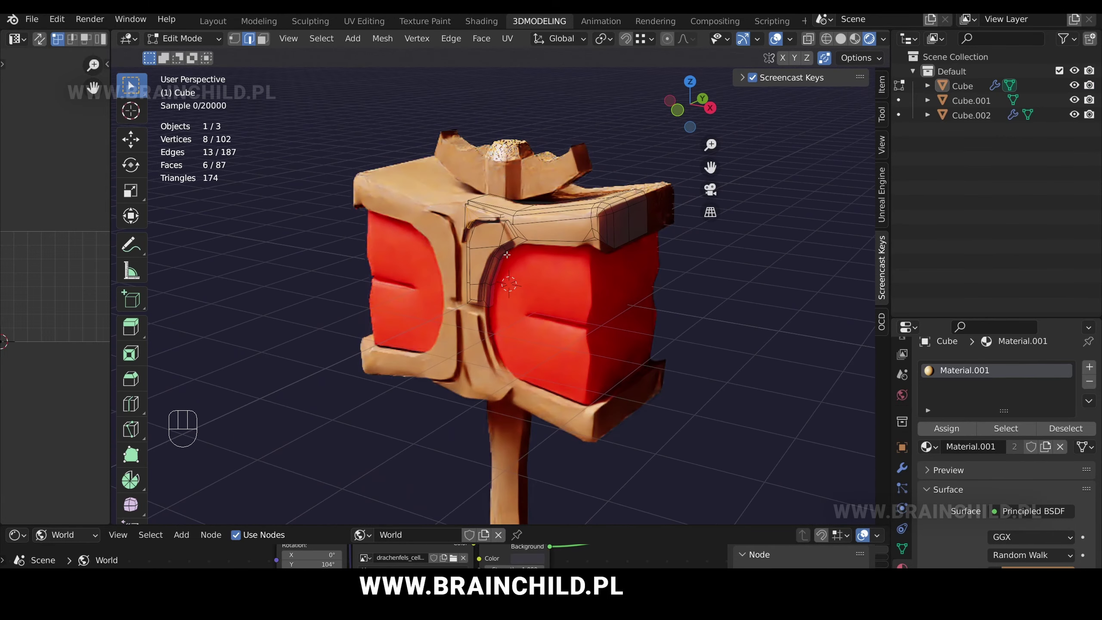
key(Tab)
- Delete the notch geometry across the middle of the red core's side in solid shading
click(538, 290)
key(Tab)
key(2)
shift+middle_drag(582, 307, 512, 224)
click(518, 266)
scroll(518, 263, up, 2)
key(z)
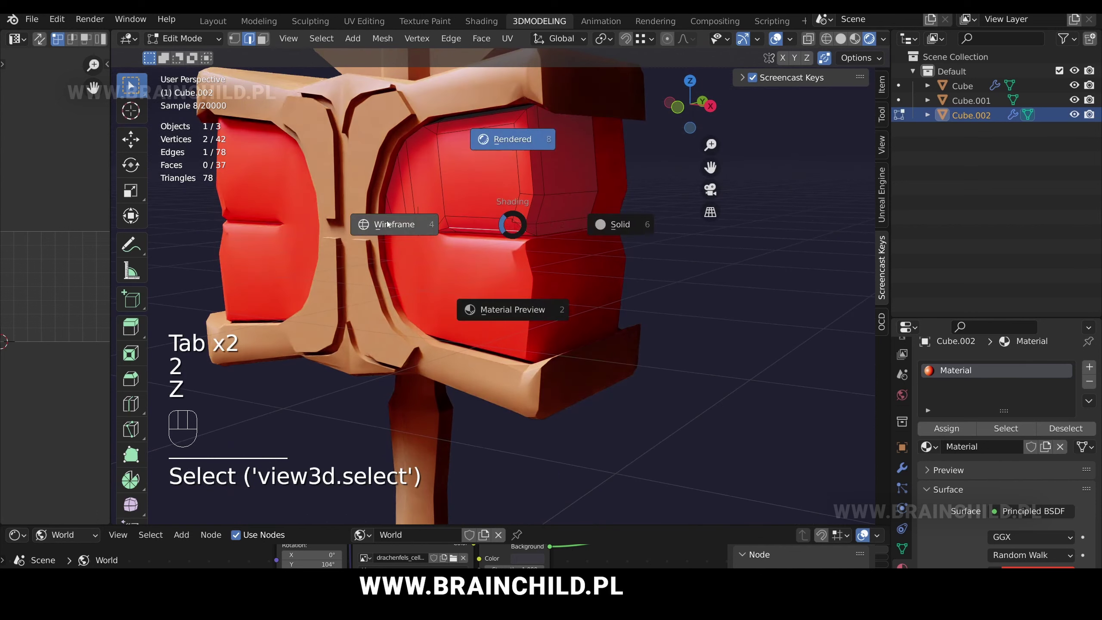
key(b)
drag(369, 204, 650, 286)
key(z)
key(g)
middle_click(740, 304)
click(742, 323)
key(Delete)
click(743, 325)
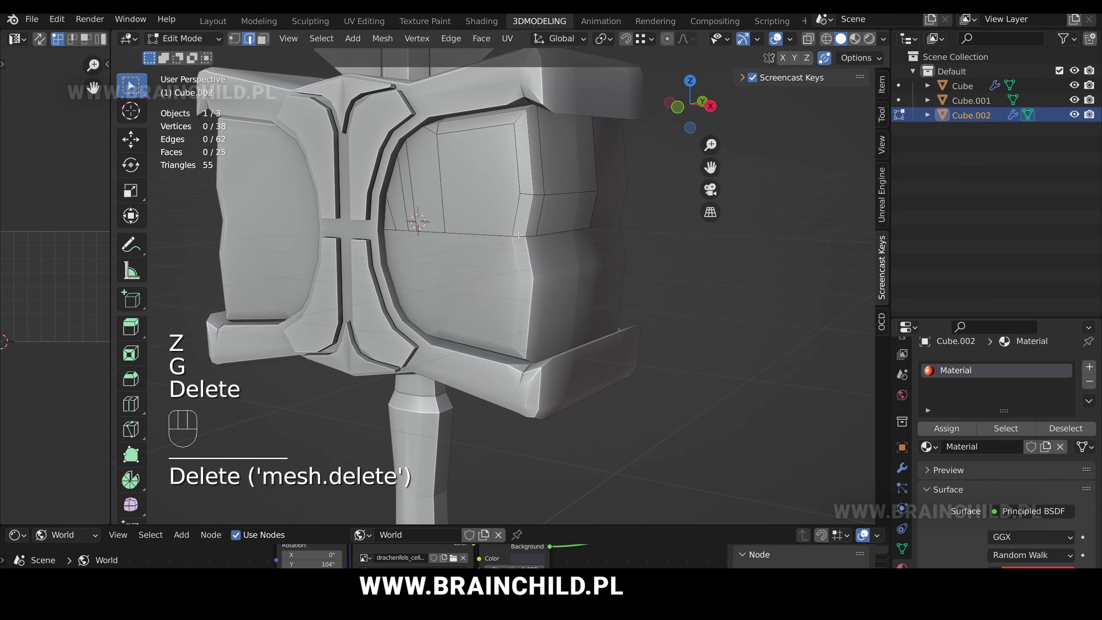
- Select the open middle edges of the core's mesh and move them to straighten the side
click(524, 237)
ctrl+click(566, 234)
key(g)
middle_click(569, 235)
click(576, 238)
scroll(592, 278, down, 5)
scroll(561, 288, up, 5)
mouse_move(596, 286)
middle_down()
mouse_move(562, 288)
mouse_move(600, 250)
mouse_move(549, 248)
middle_up()
key(g)
click(527, 232)
key(a)
key(q)
click(527, 231)
- Finish editing the core's mesh and display the whole hammer in rendered shading
key(Tab)
scroll(522, 261, down, 4)
click(847, 40)
shift+middle_drag(576, 190, 606, 129)
click(863, 39)
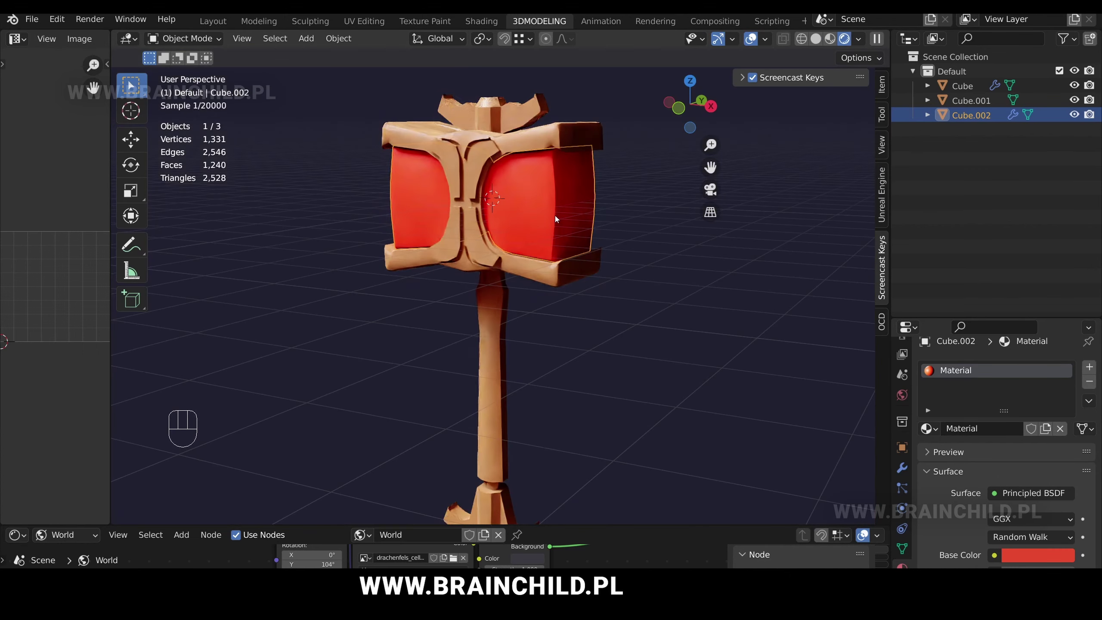
- Add a point light, move it beside the hammer's head and set its power to 222 W
scroll(555, 215, down, 2)
scroll(560, 221, up, 1)
mouse_move(562, 199)
shift+middle_down()
mouse_move(565, 186)
mouse_move(442, 192)
mouse_move(573, 245)
mouse_move(546, 207)
mouse_move(570, 210)
shift+middle_up()
key(shift+a)
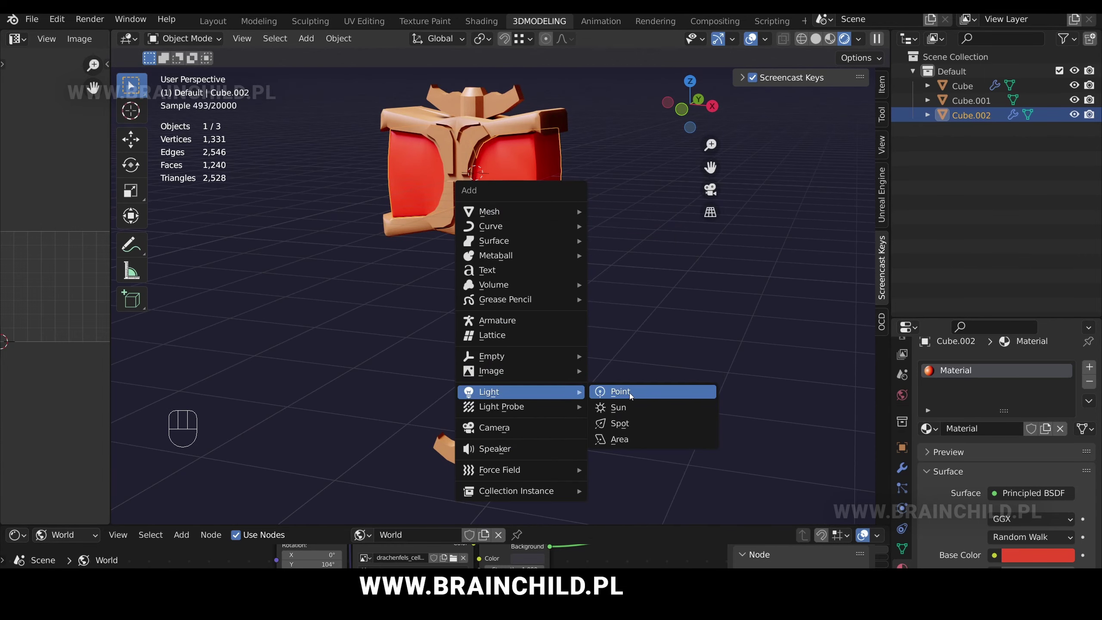
click(630, 392)
key(g)
click(618, 330)
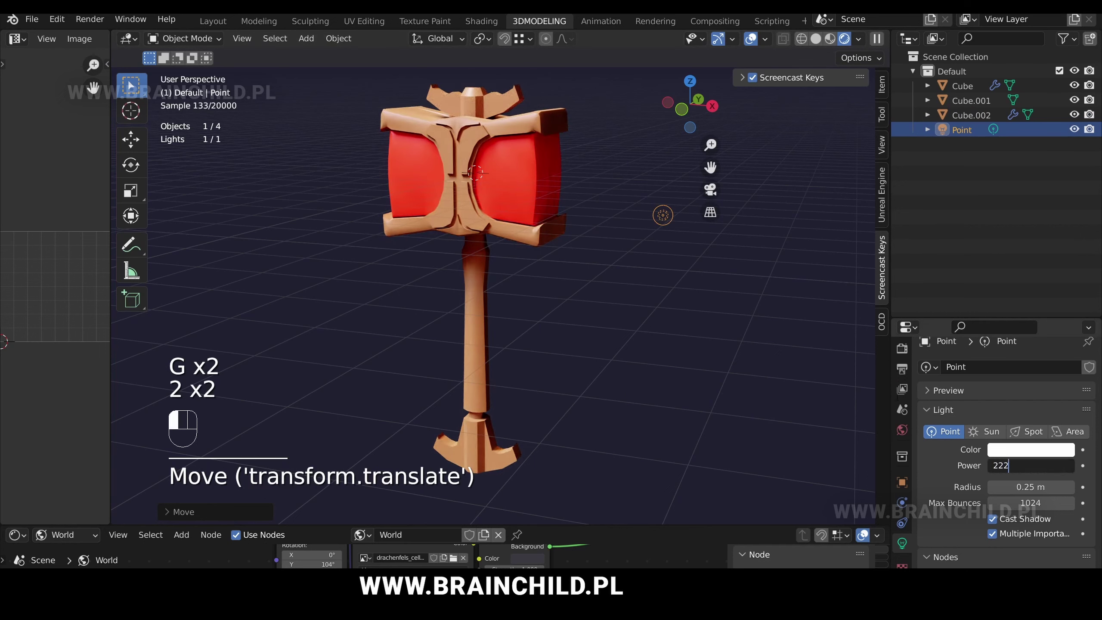
click(594, 255)
- Reposition the point light beside the head by moving it along X, Z and Y
key(g)
key(x)
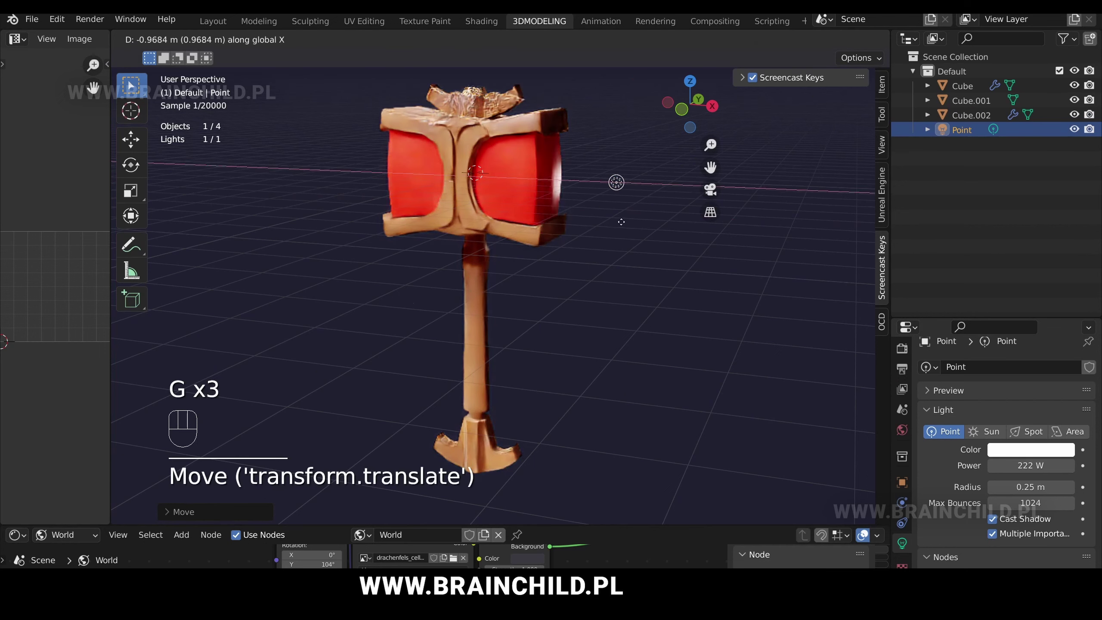
key(g)
key(z)
click(679, 267)
key(g)
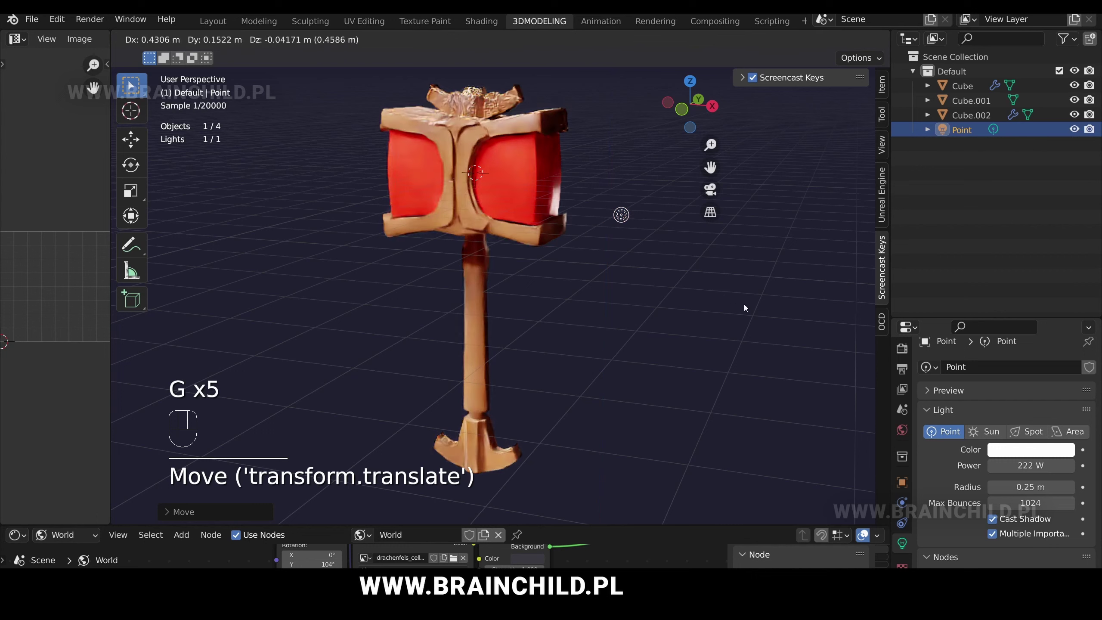
click(746, 306)
key(g)
key(y)
key(g)
key(g)
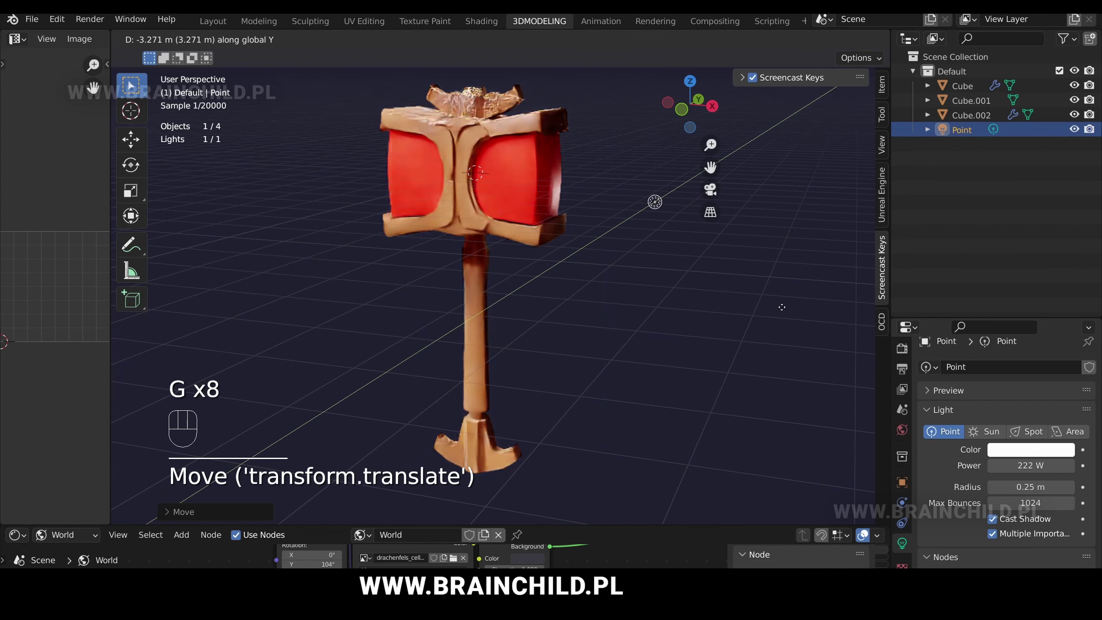
click(782, 307)
- Give the point light a light blue color and set its power to 111 W
click(1031, 450)
click(994, 330)
drag(972, 334, 1006, 309)
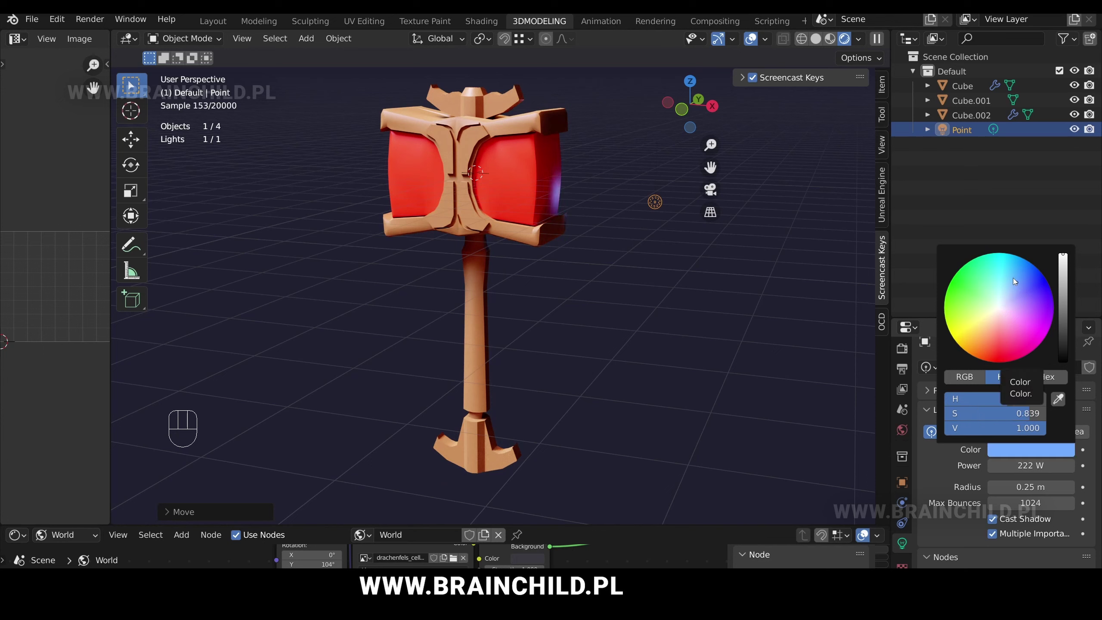
text(111)
- Duplicate the blue point light four times and spread the copies around the hammer's head
key(shift+d)
click(675, 295)
key(shift+d)
click(664, 265)
key(shift+d)
click(646, 239)
key(shift+d)
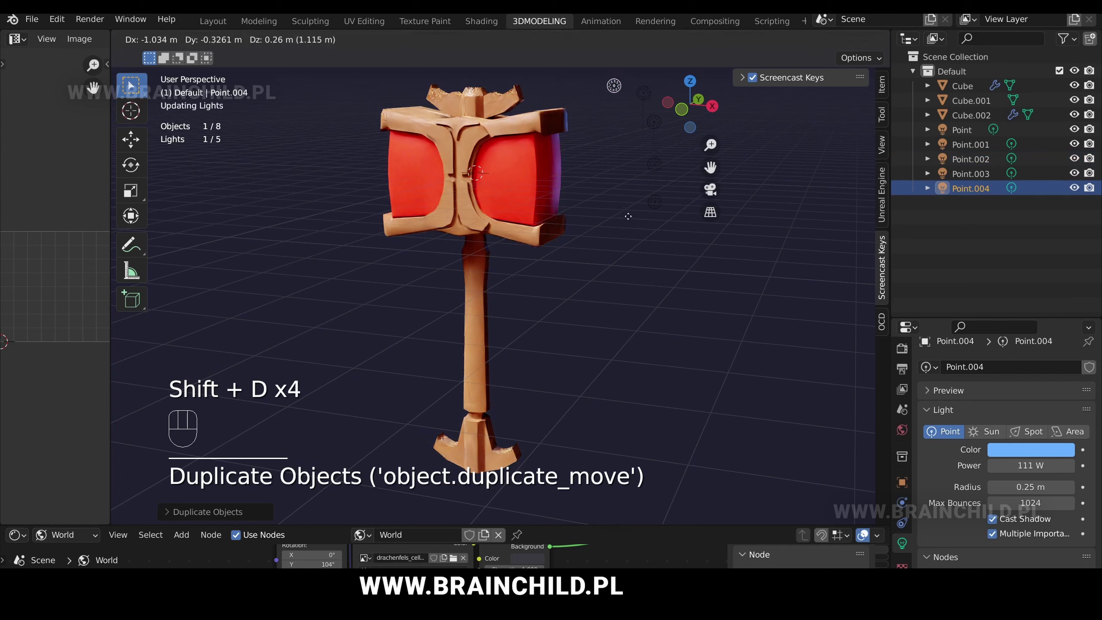
- Move the last light copy above and behind the head, adjusting it freely and along X
key(g)
key(x)
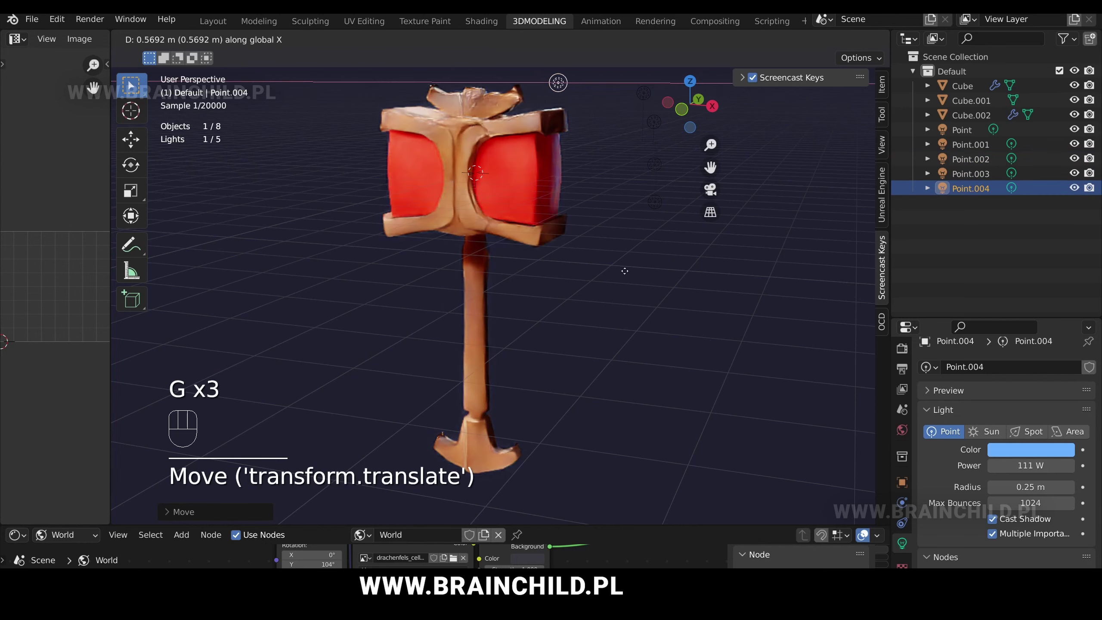
click(655, 276)
mouse_move(655, 275)
middle_down()
mouse_move(627, 274)
mouse_move(667, 251)
mouse_move(660, 279)
mouse_move(662, 270)
middle_up()
key(g)
click(649, 263)
scroll(664, 263, down, 1)
shift+middle_drag(667, 256, 697, 260)
key(g)
key(x)
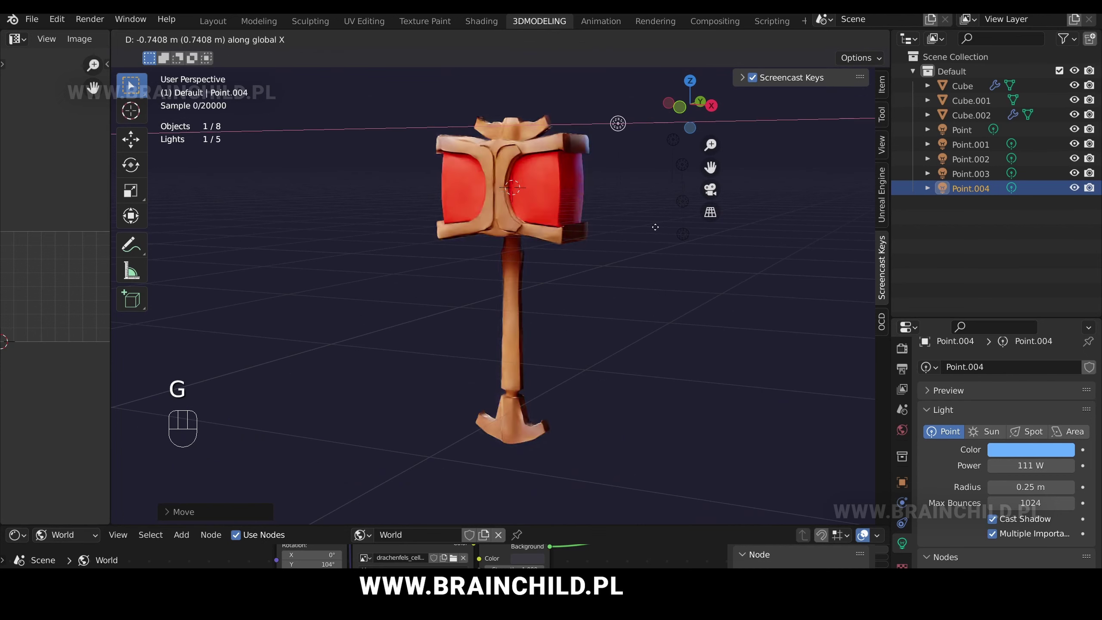
click(656, 230)
- Select the outer frame and open its mesh for editing with the front panel in close view
scroll(659, 237, up, 3)
shift+middle_drag(654, 237, 643, 212)
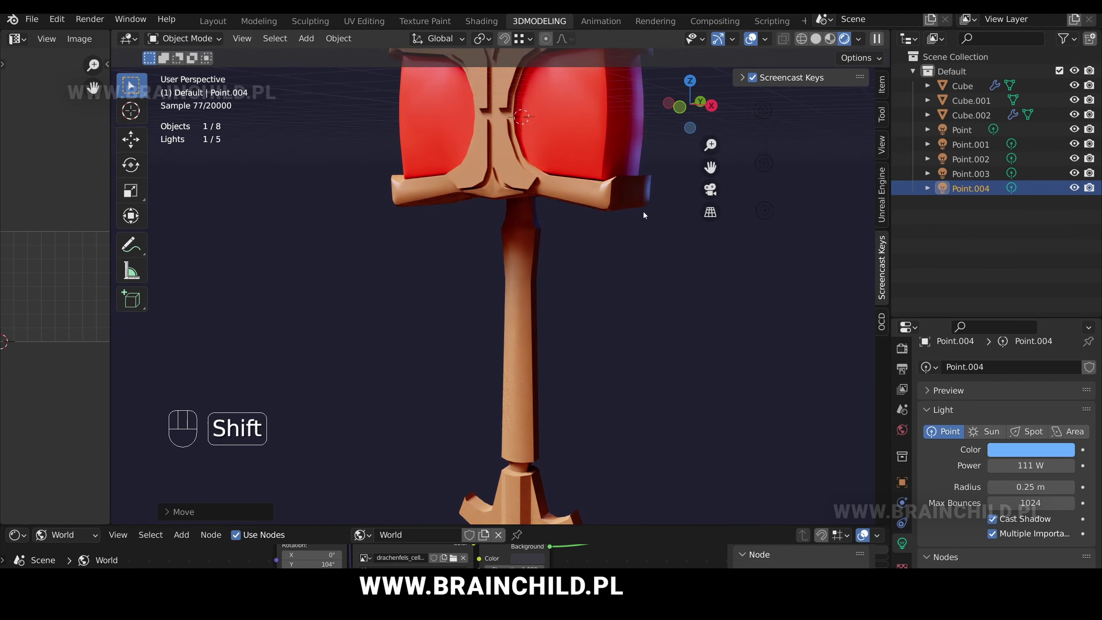
scroll(625, 293, down, 3)
click(586, 274)
key(Tab)
scroll(563, 323, up, 3)
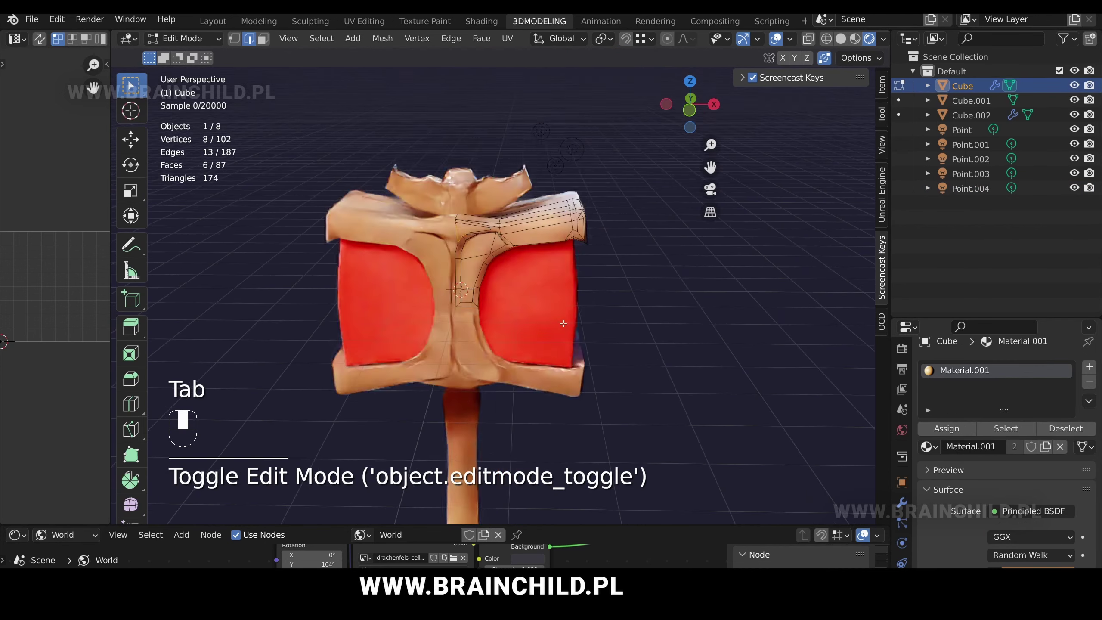
scroll(563, 324, up, 2)
shift+middle_drag(543, 278, 462, 217)
key(1)
key(l)
key(h)
key(ctrl+z)
key(Tab)
key(Tab)
- Select the edge beside the raised front panel's outer upper corner and bevel it
click(472, 218)
click(445, 188)
key(ctrl+b)
click(462, 230)
- Slide the vertex at the front panel's outer upper corner along its edge
key(1)
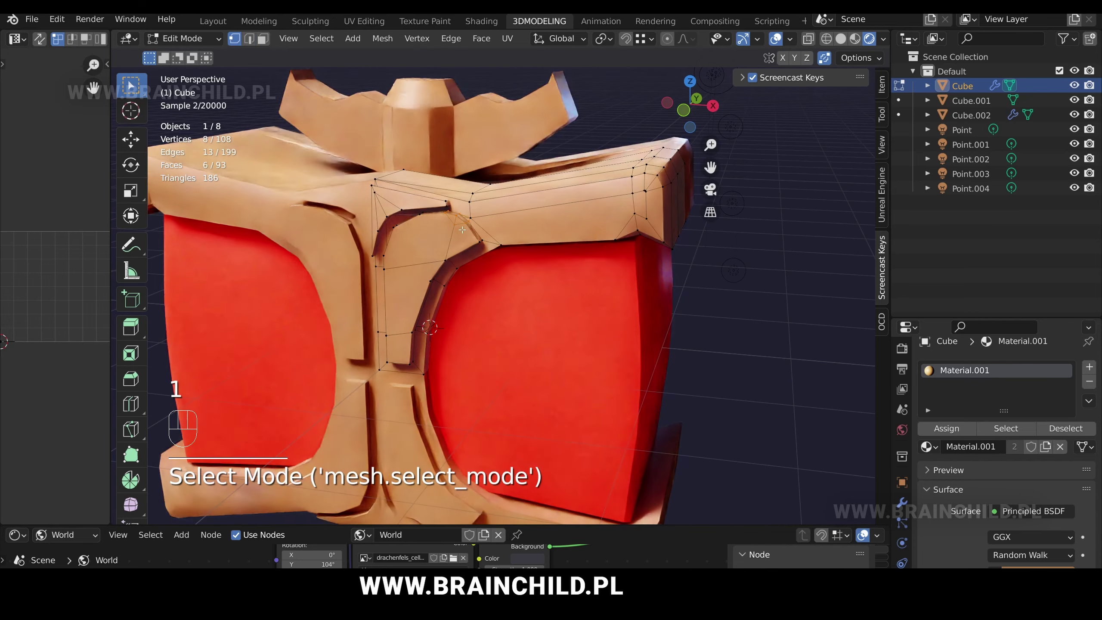
click(470, 218)
key(g)
right_click(471, 217)
middle_drag(475, 218, 453, 219)
key(g)
key(g)
click(451, 214)
key(Tab)
key(Tab)
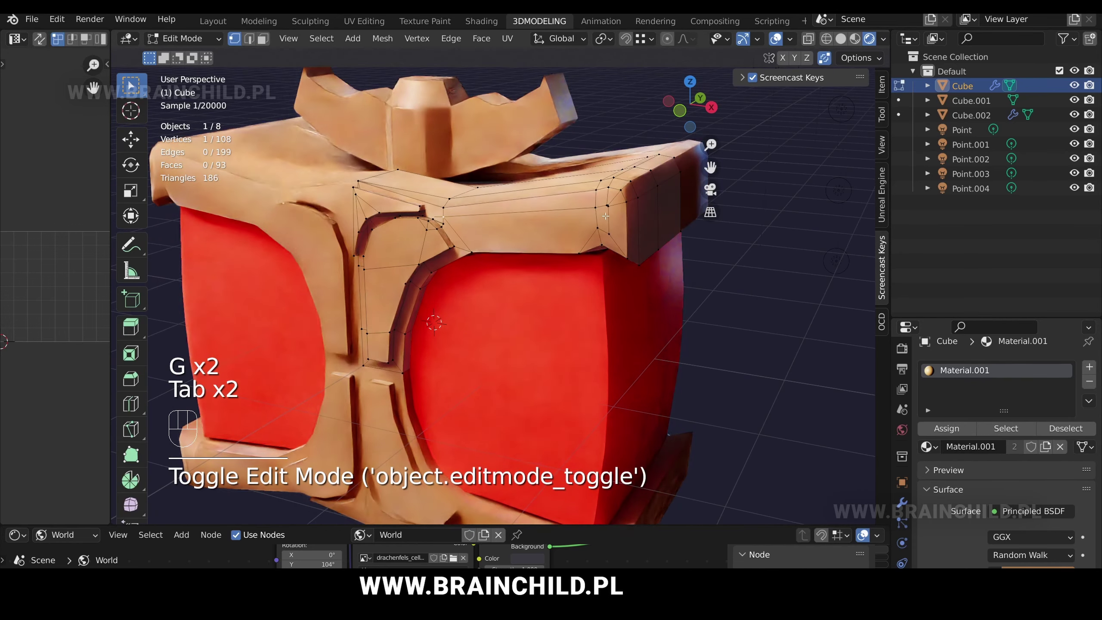
- Slide two vertices at the outer end of the frame's upper beam along their edges
key(g)
key(ctrl+z)
key(g)
key(g)
click(607, 209)
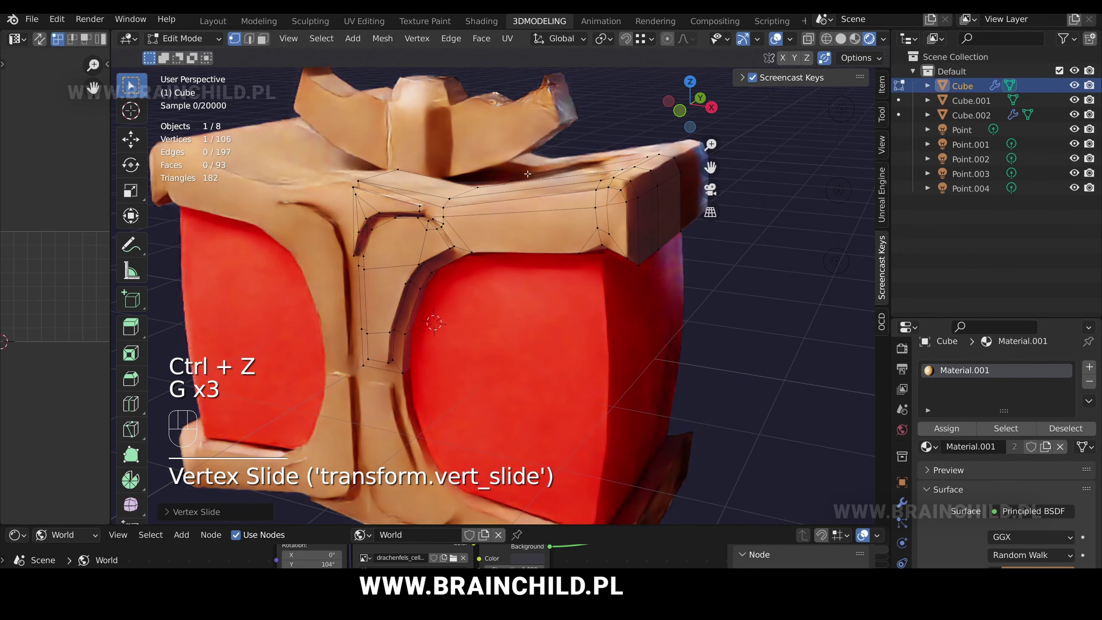
click(602, 229)
key(g)
key(g)
click(610, 234)
key(Tab)
key(Tab)
- Select two edges at the lower corner of the upper beam's end and apply an edge command to them
key(2)
click(618, 247)
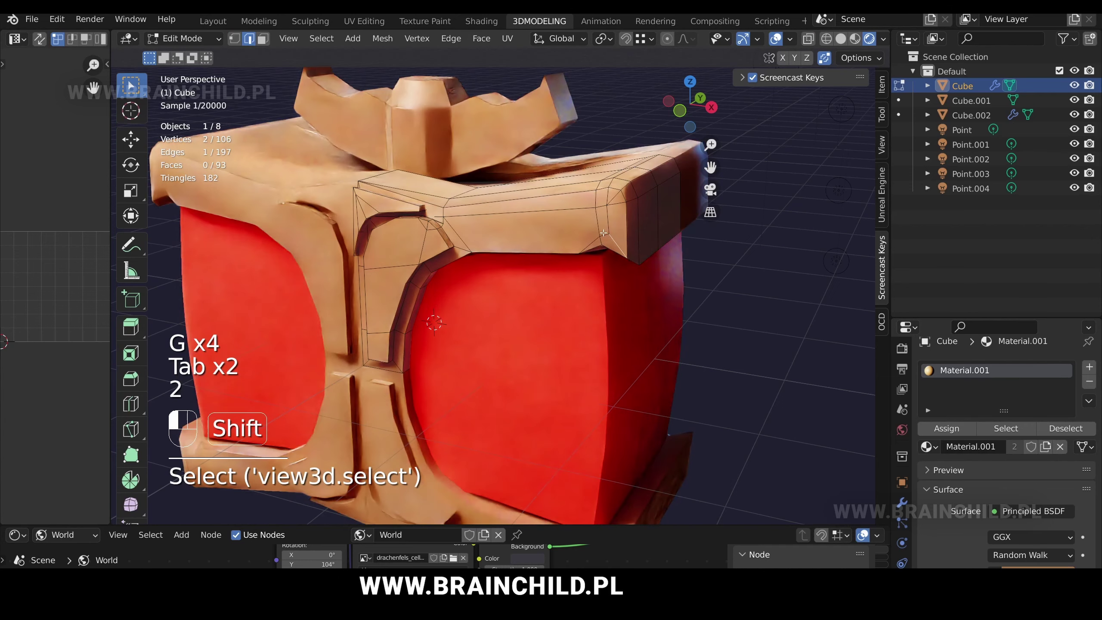
shift+click(594, 244)
key(ctrl+e)
click(707, 321)
key(Tab)
scroll(577, 265, down, 4)
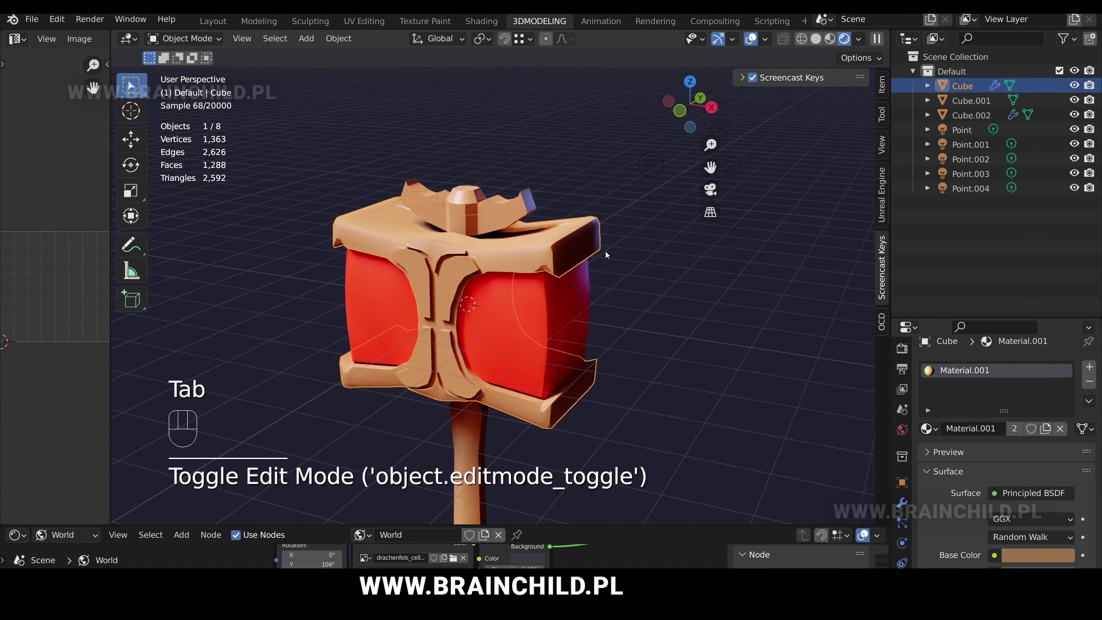
- Examine the mesh of the ornament on top of the hammer's head up close
middle_drag(605, 251, 550, 213)
click(517, 212)
key(Tab)
scroll(544, 248, up, 4)
key(Tab)
key(Tab)
key(Tab)
scroll(469, 234, down, 5)
shift+middle_drag(469, 234, 512, 279)
- Open the handle's mesh for editing and select the strip of faces down its front
click(523, 260)
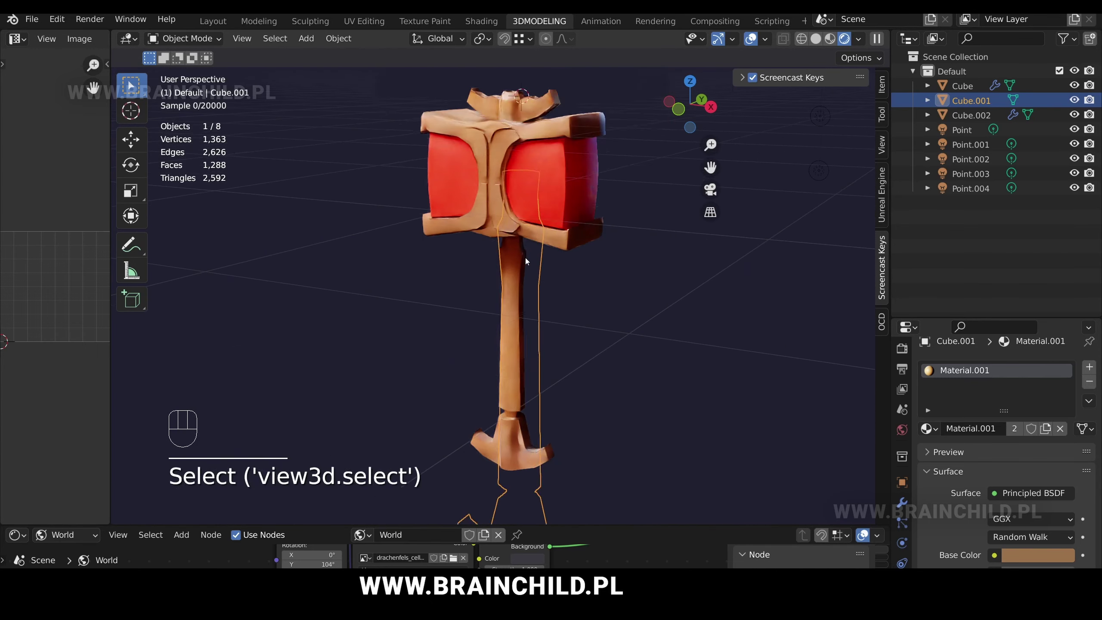
key(Tab)
scroll(521, 260, up, 4)
key(3)
shift+click(510, 217)
ctrl+shift+click(511, 263)
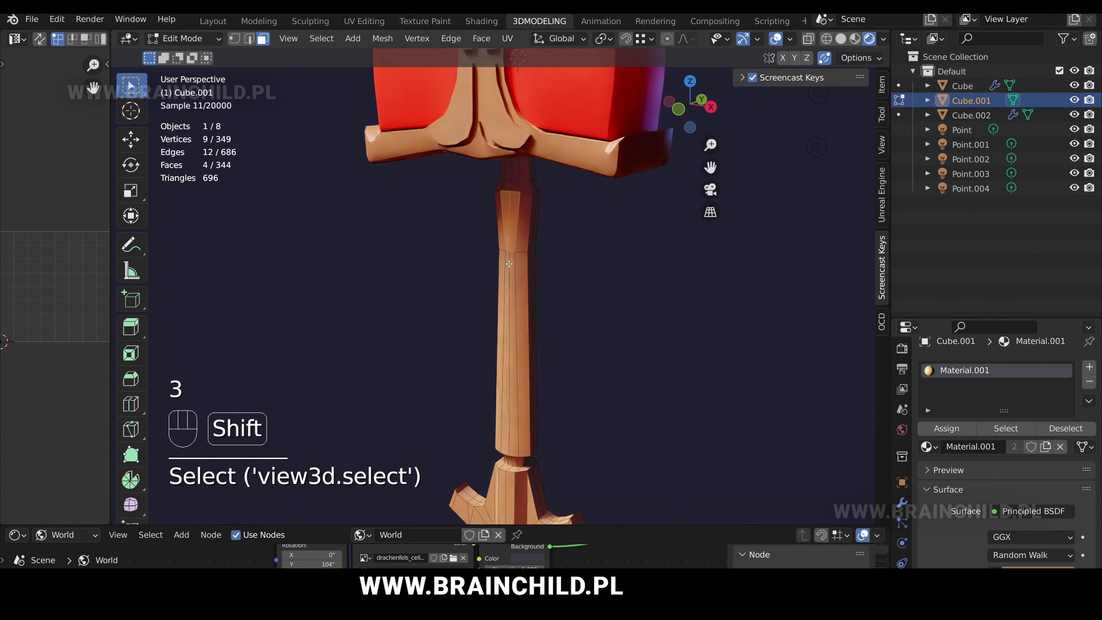
- Extrude the selected handle faces and scale them down slightly to form a narrow inner strip
key(e)
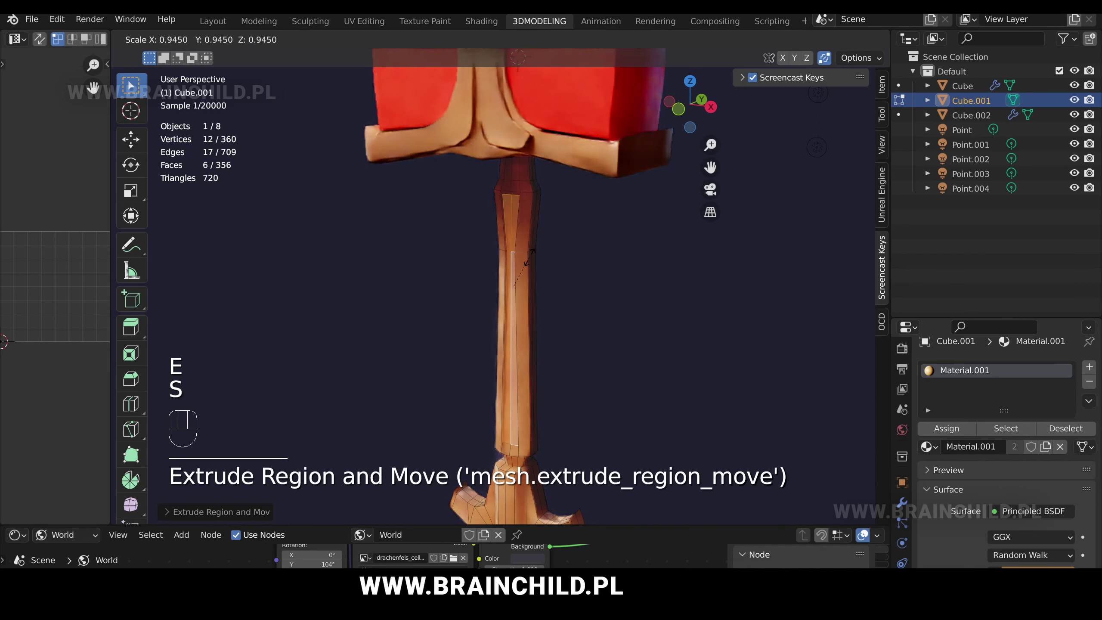
key(s)
key(s)
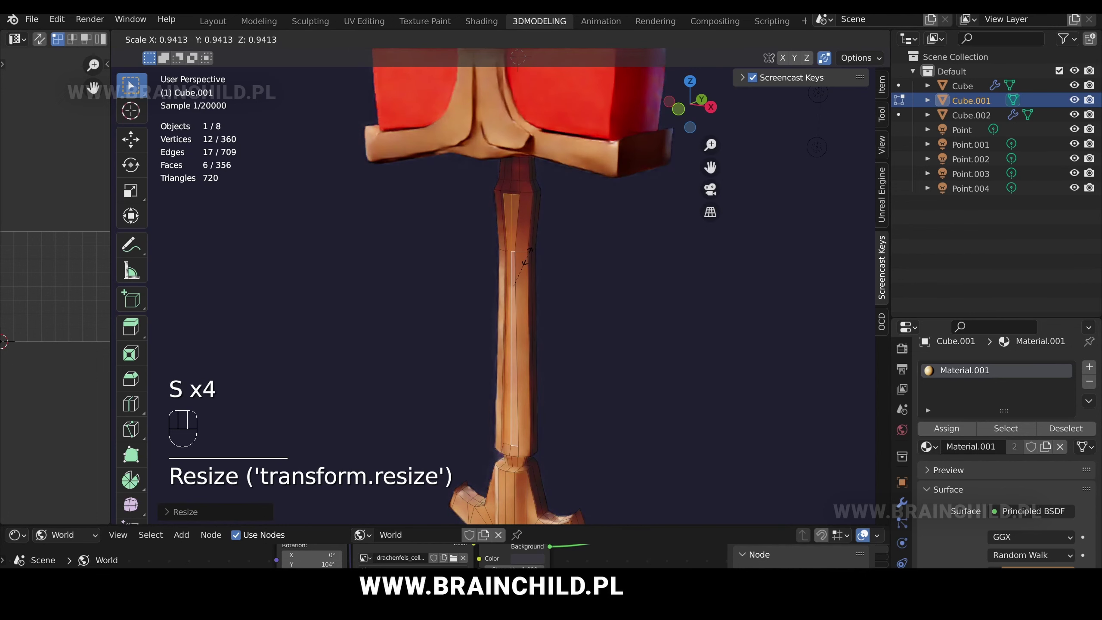
click(532, 251)
- Add a second material slot with the red Material and assign it to the handle's inner strip
click(1088, 369)
click(929, 478)
click(812, 345)
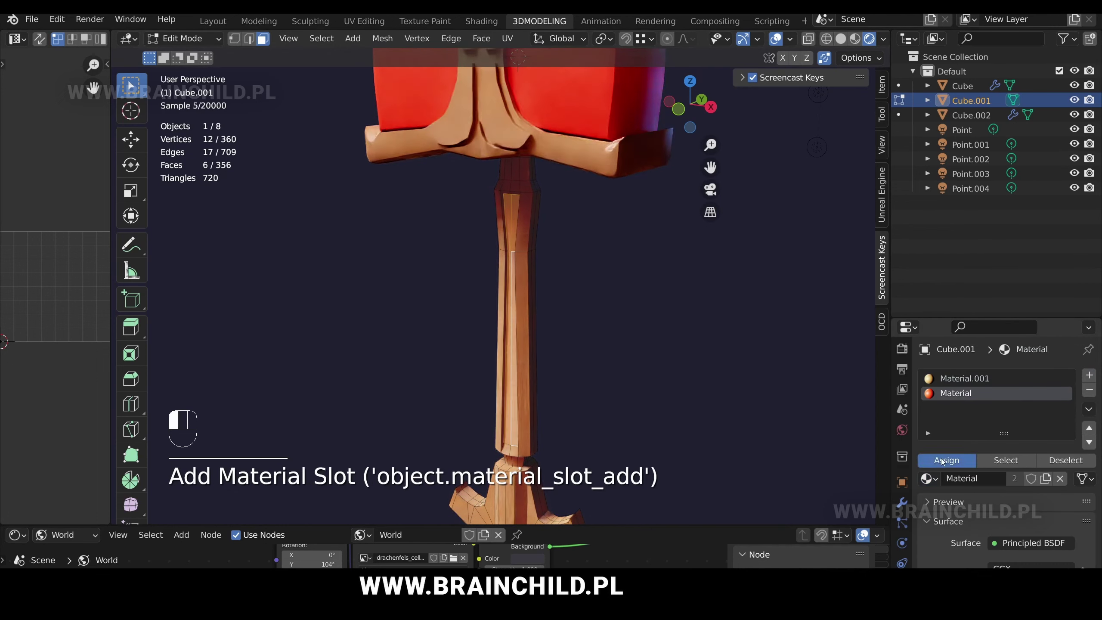
key(Tab)
key(Tab)
- Move the vertex at the top centre of the handle's red strip up along Z into a point
scroll(541, 246, up, 3)
key(1)
click(518, 138)
key(g)
right_click(519, 136)
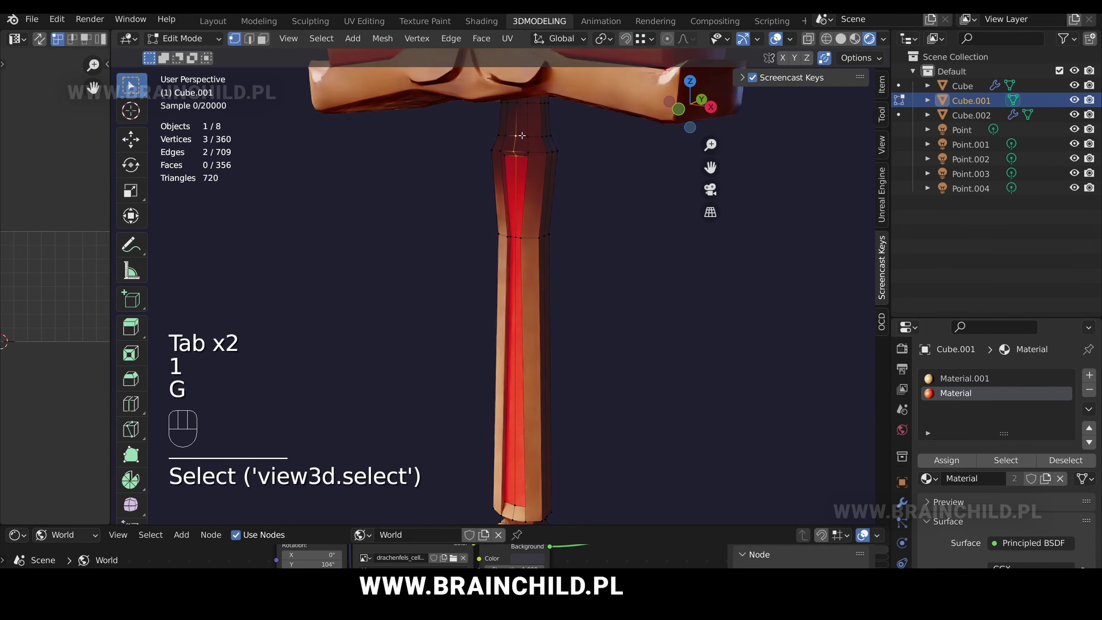
key(g)
key(z)
click(519, 121)
- Finish editing the handle's mesh, clear the selection and save the file
key(Tab)
scroll(552, 227, down, 4)
click(564, 249)
key(ctrl+s)
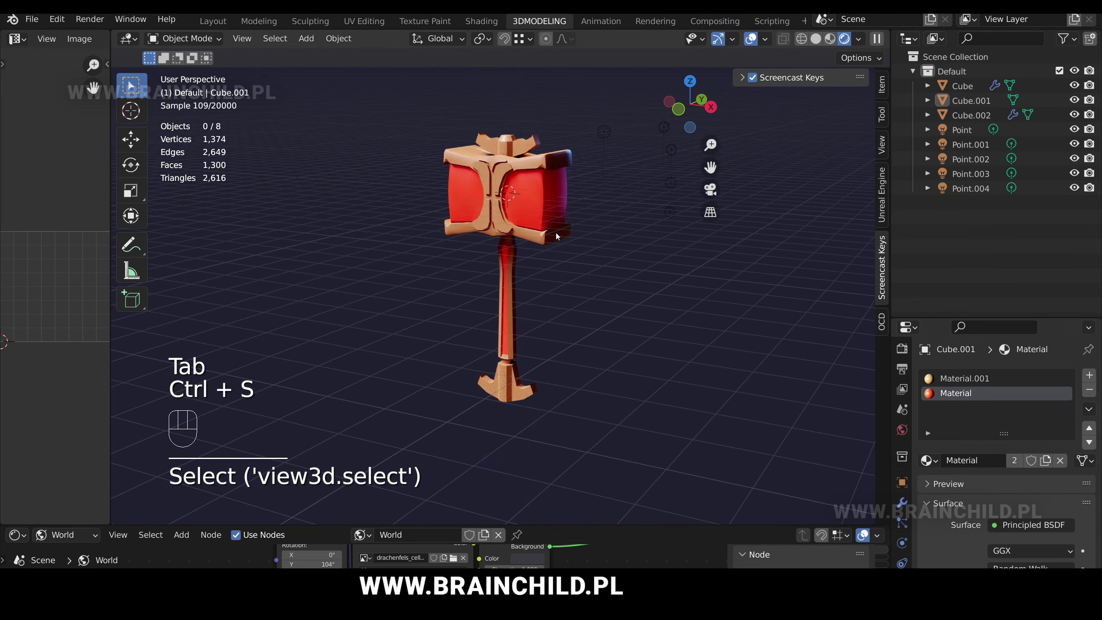
- Scale down the linked ornament at the top of the hammer head and move it down along Z toward the pommel
scroll(527, 250, up, 2)
key(Tab)
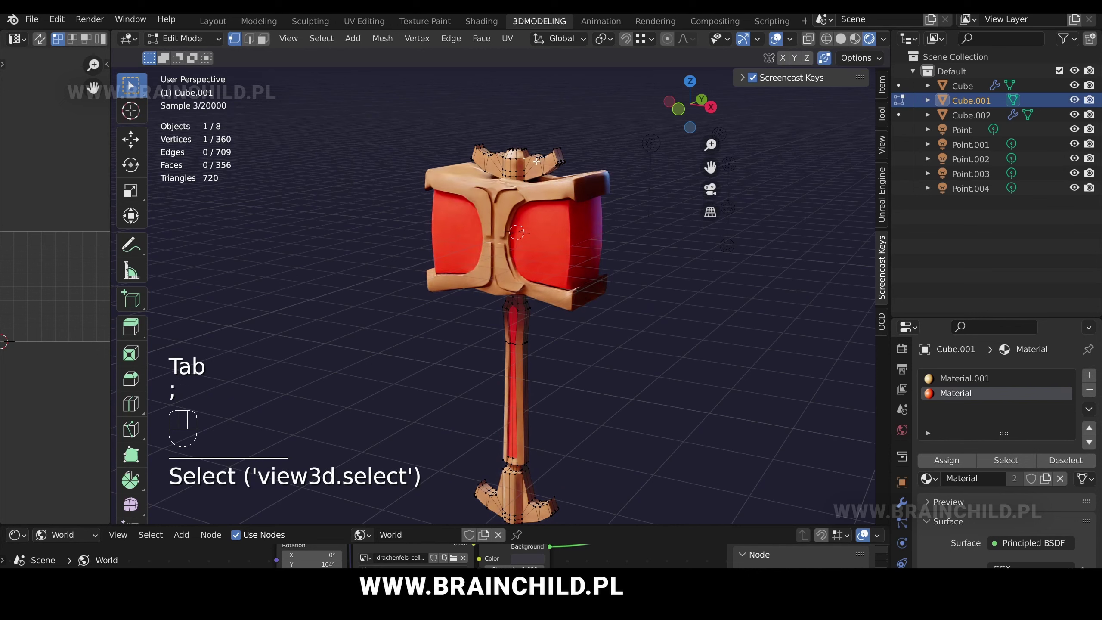
key(l)
key(s)
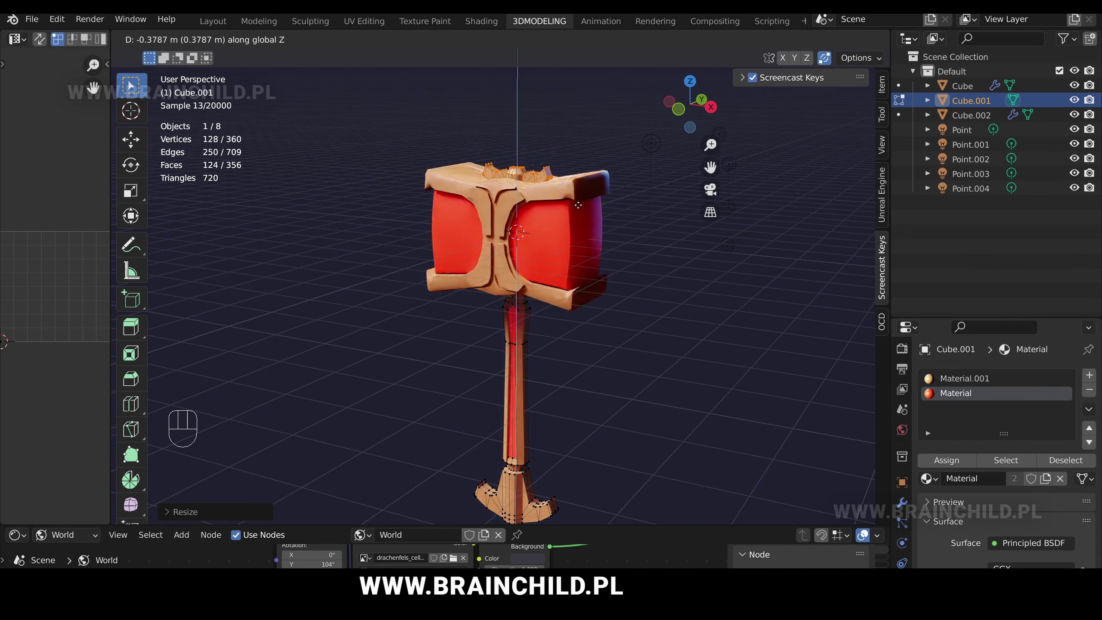
key(g)
key(z)
click(564, 388)
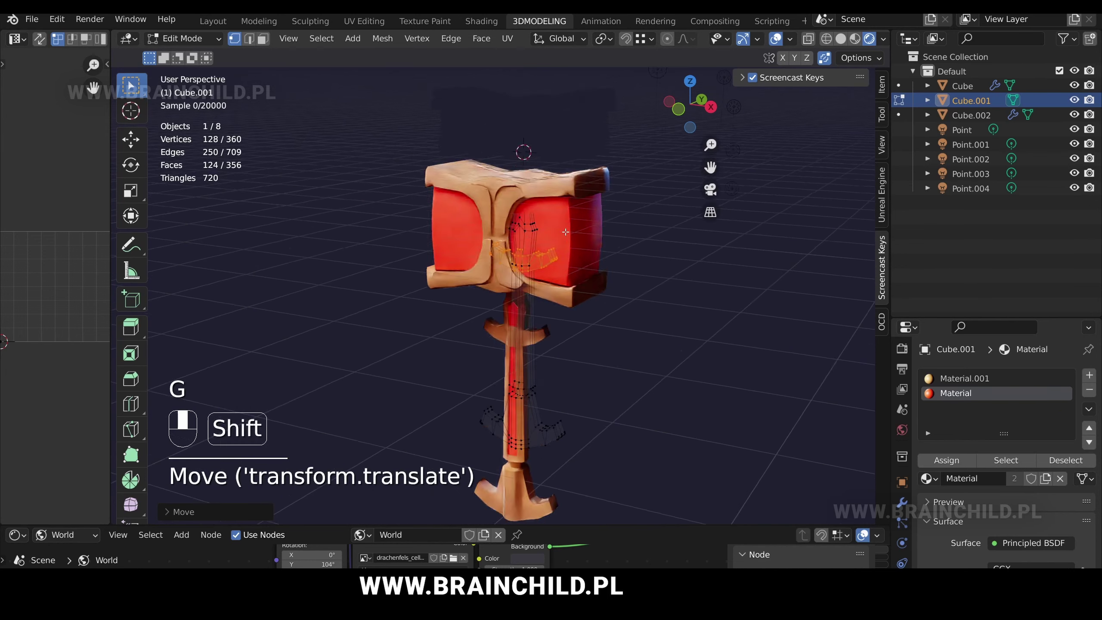
- Place the ornament directly below the pommel, flip it upside down and finish editing the handle mesh
shift+middle_drag(560, 343, 568, 258)
text(gz80)
key(Return)
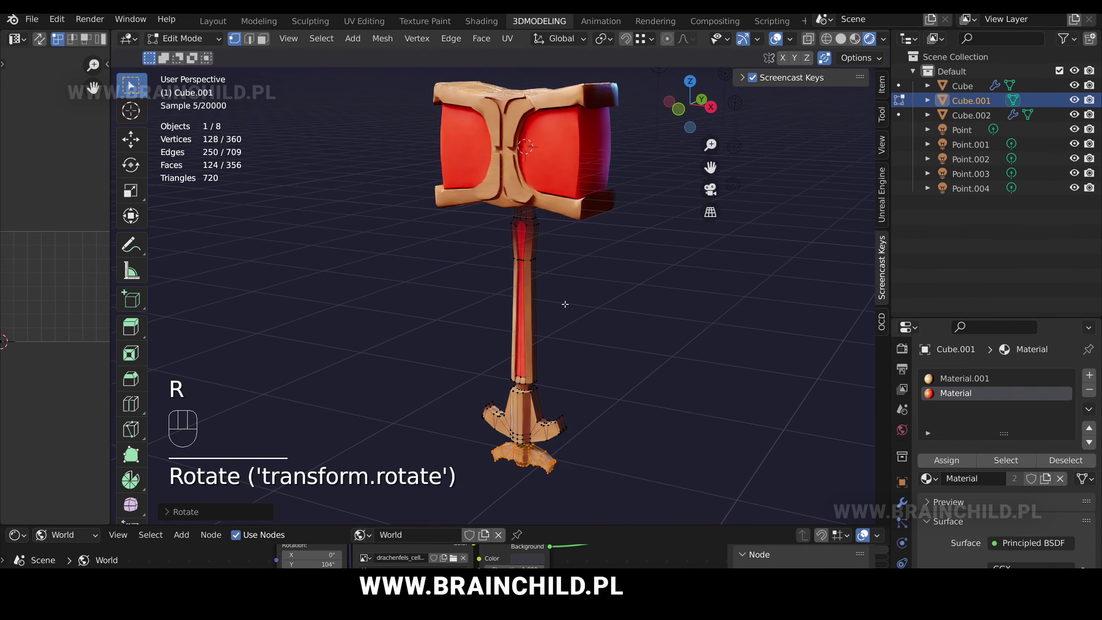
click(565, 300)
key(Tab)
click(580, 298)
- Open the hammer frame's mesh for editing and select a vertex in the middle of its top surface
scroll(580, 298, down, 2)
shift+middle_drag(579, 280, 571, 289)
scroll(579, 288, up, 1)
scroll(570, 289, up, 5)
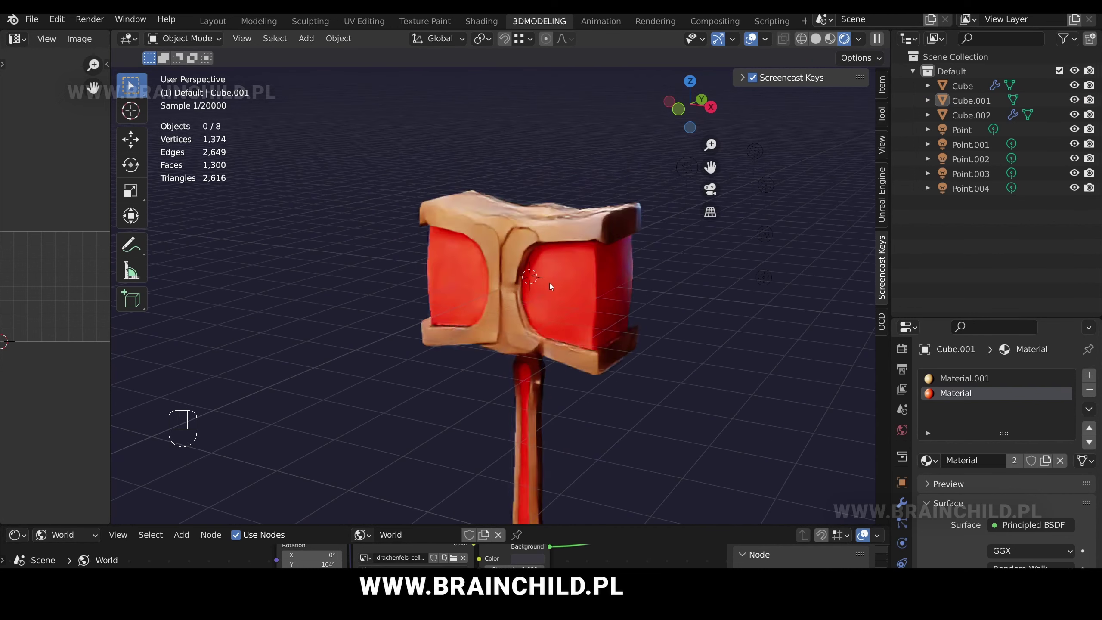
click(546, 245)
middle_drag(550, 249, 452, 243)
key(Tab)
scroll(538, 217, up, 4)
click(539, 221)
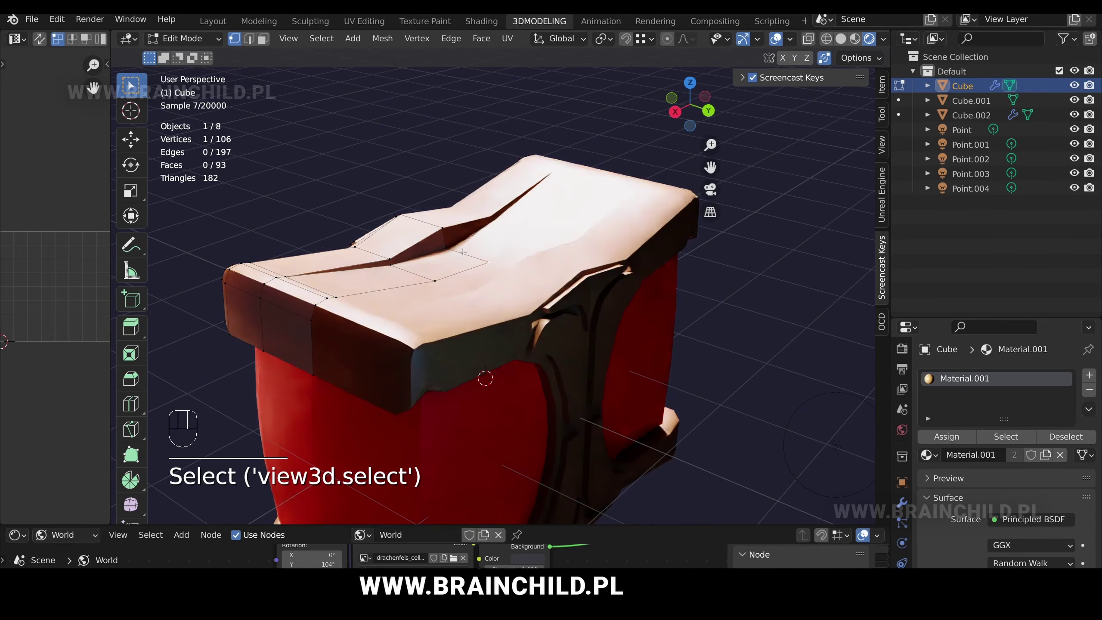
key(g)
key(z)
click(464, 235)
key(ctrl+z)
key(g)
right_click(464, 243)
- Move an edge on the frame's top surface along Z, finish editing and clear the selection
key(2)
click(467, 251)
key(z)
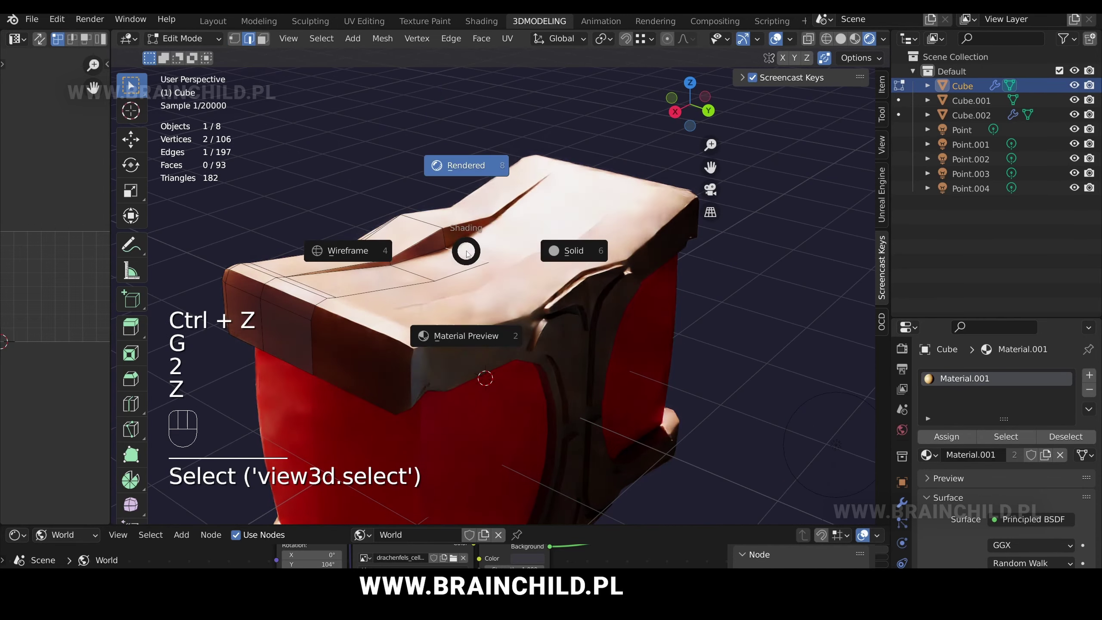
key(g)
key(z)
click(484, 227)
scroll(619, 224, down, 5)
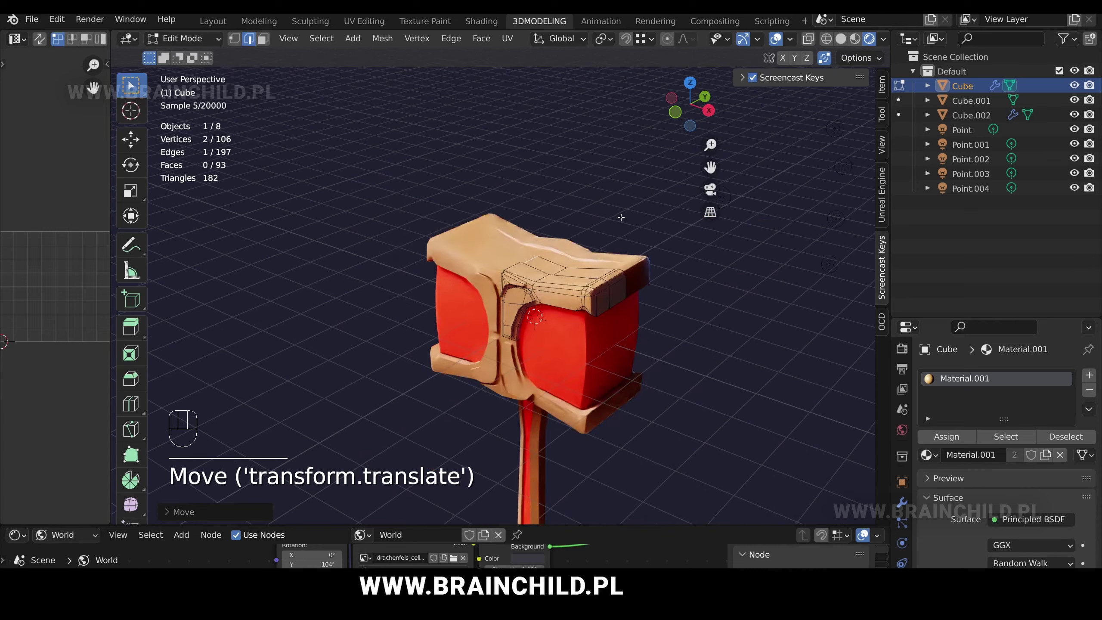
middle_drag(619, 224, 603, 191)
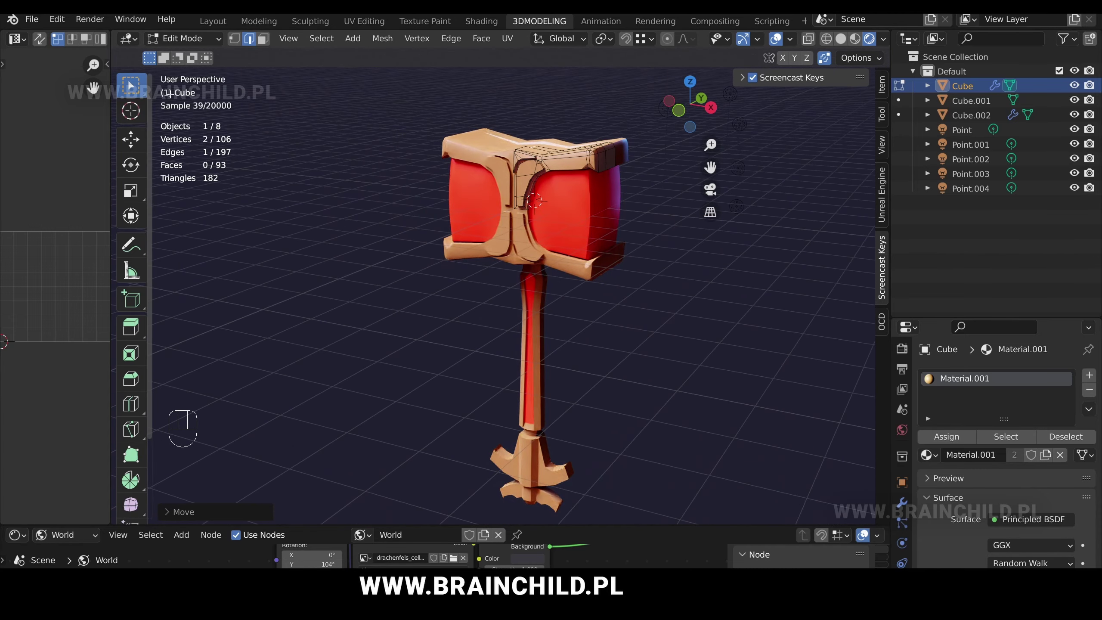
key(Tab)
click(458, 167)
scroll(488, 209, up, 4)
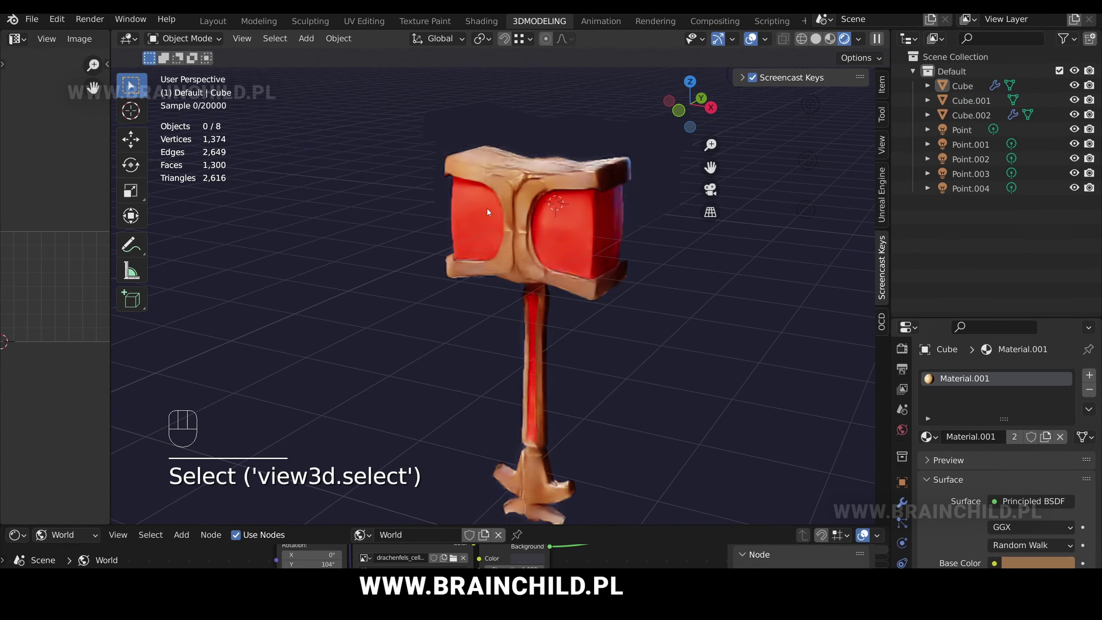
key(Tab)
key(shift+d)
key(g)
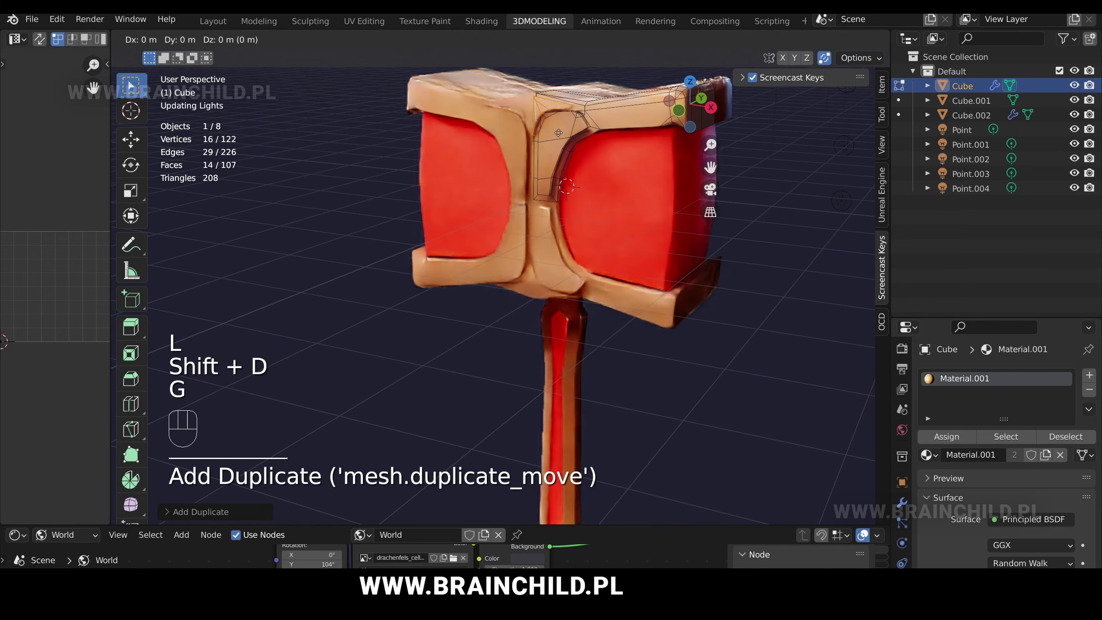
key(ctrl+z)
key(Tab)
- Duplicate the curved trim piece on the frame's front and rotate the copy in the front view
middle_drag(516, 193, 564, 169)
key(Tab)
key(shift+d)
key(r)
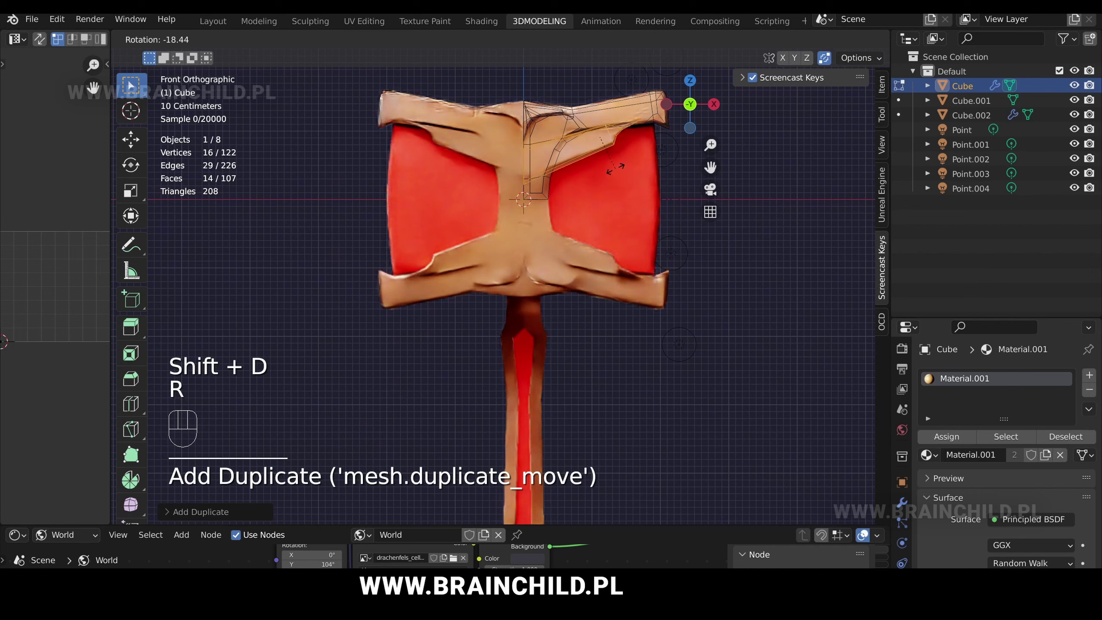
- Try to move the duplicated trim piece above the frame and rotate it about the Y axis
key(g)
click(588, 155)
middle_drag(588, 155, 527, 201)
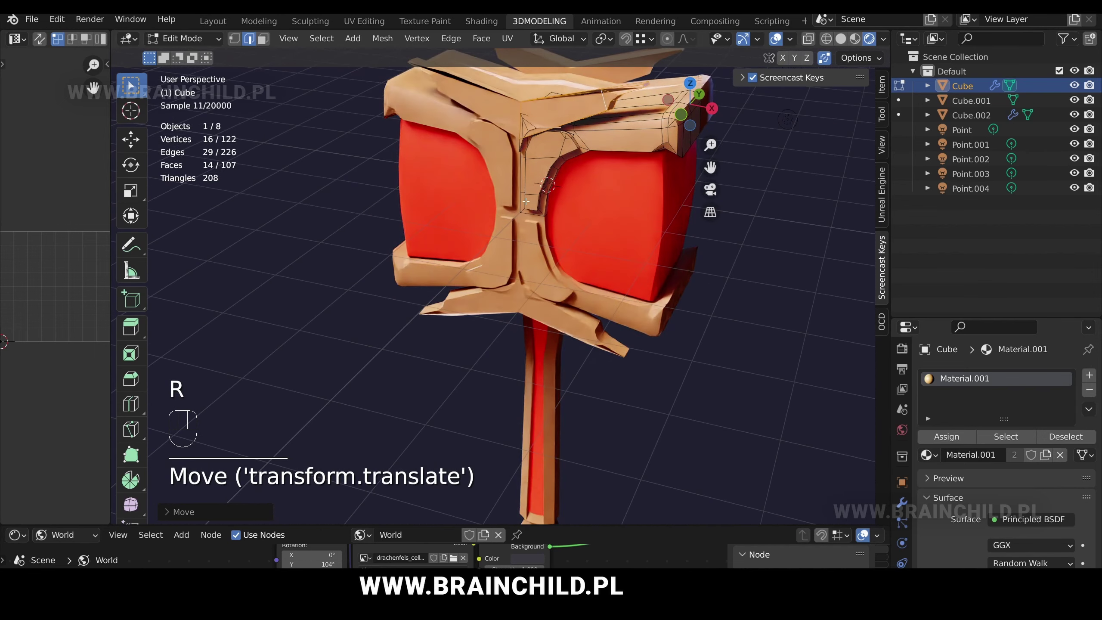
key(r)
key(y)
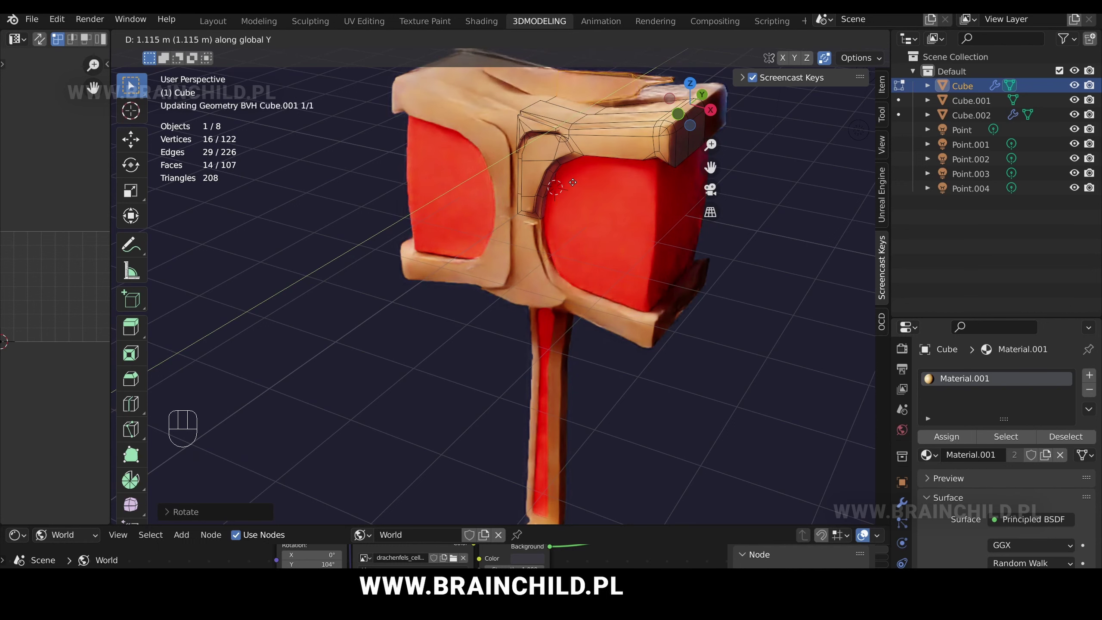
click(496, 215)
middle_drag(496, 215, 475, 230)
- Try to shift the duplicated trim piece along Y and reposition it over the frame's top
key(g)
middle_drag(476, 230, 527, 213)
click(469, 231)
key(g)
click(475, 226)
key(g)
click(481, 235)
key(Tab)
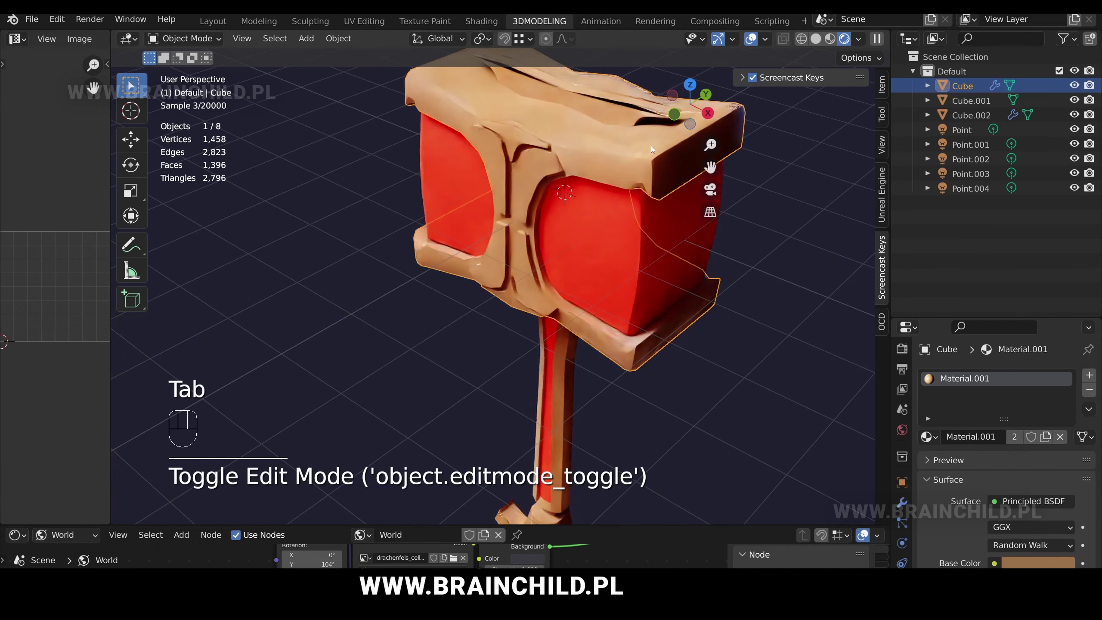
- Undo the moves and later rotations of the duplicated trim piece, back to its first rotated placement
scroll(643, 161, down, 3)
key(Tab)
key(ctrl+z)
key(ctrl+z)
key(ctrl+z)
key(ctrl+z)
key(ctrl+z)
key(ctrl+z)
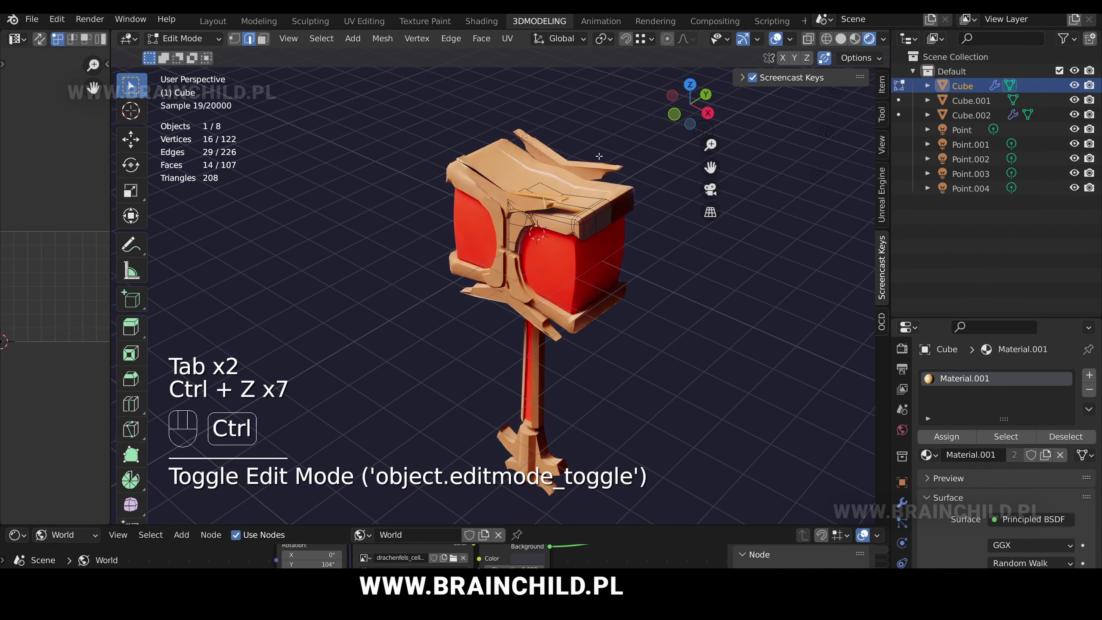
scroll(591, 244, up, 4)
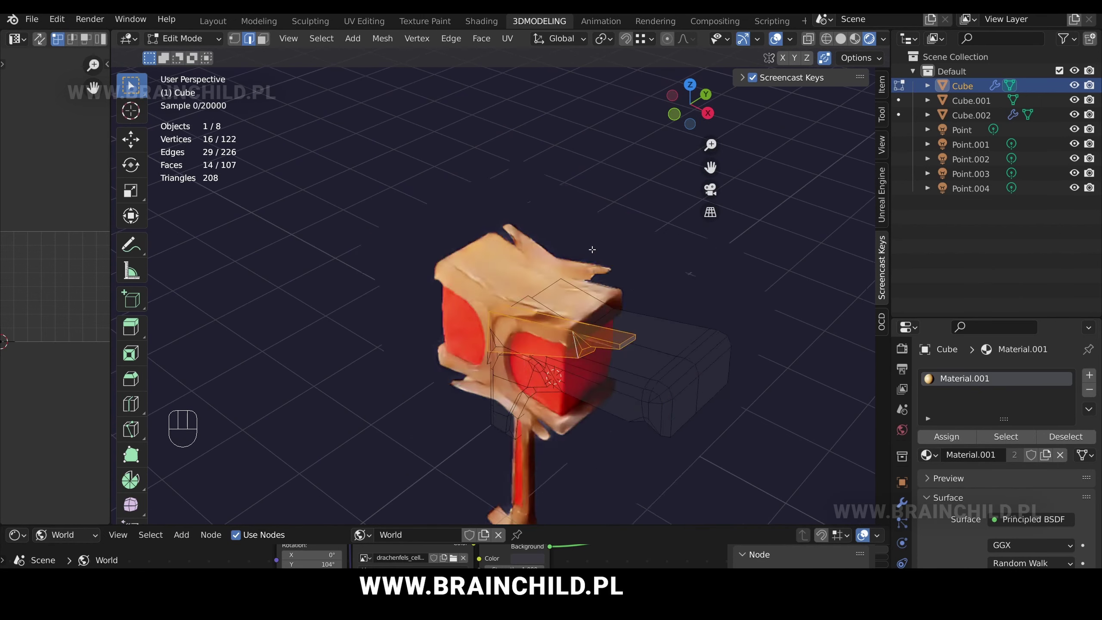
key(ctrl+z)
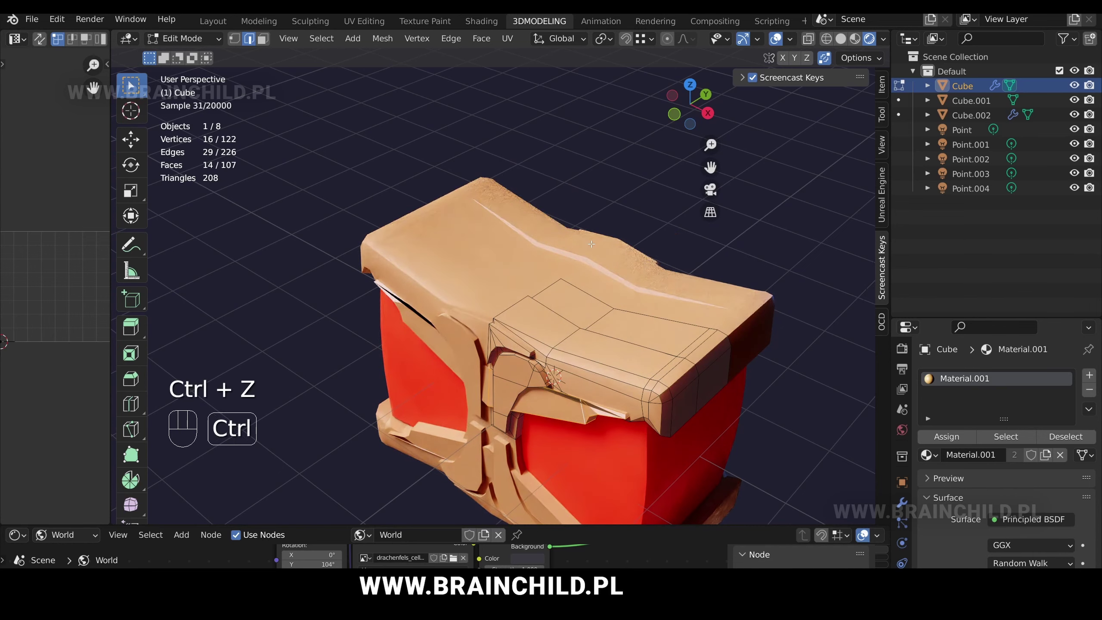
- Rotate and move the duplicated trim piece so it lies along the frame's top, and correct its normals
middle_drag(585, 256, 625, 224)
key(g)
key(r)
right_click(640, 215)
key(r)
click(651, 204)
key(g)
mouse_move(624, 224)
middle_down()
mouse_move(554, 265)
mouse_move(559, 248)
mouse_move(499, 269)
middle_up()
click(617, 227)
key(alt+n)
click(554, 274)
- Connect vertices across the top trim piece and slide its vertices to reshape the outer end
scroll(560, 247, up, 3)
key(1)
click(551, 261)
key(k)
key(g)
key(g)
click(591, 284)
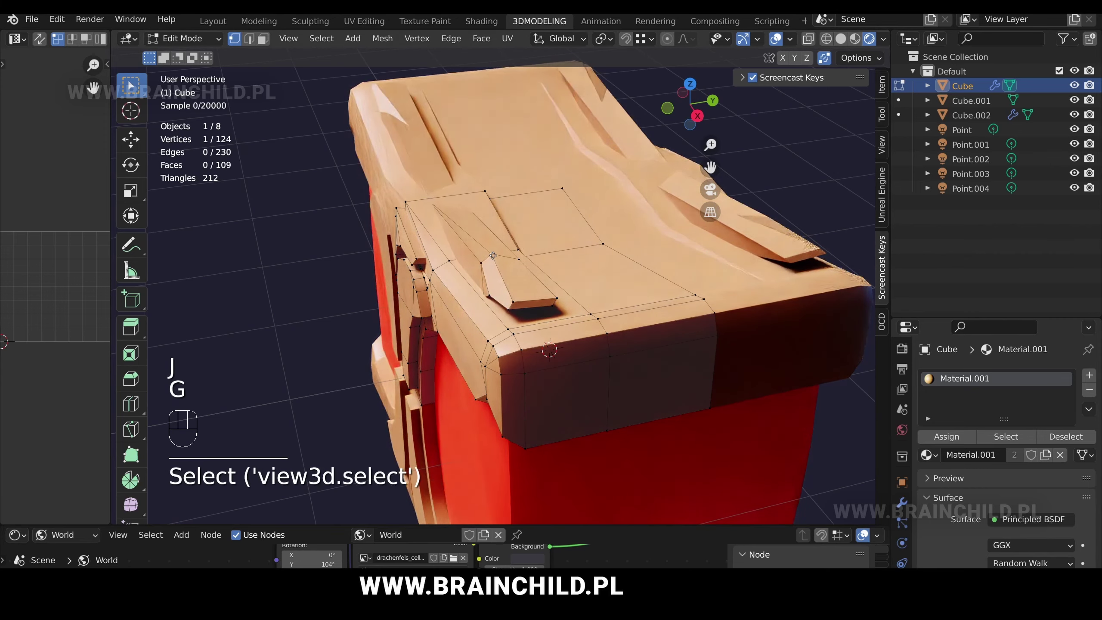
key(g)
click(481, 263)
key(Tab)
scroll(499, 265, down, 4)
middle_drag(499, 265, 613, 287)
- Move a hidden vertex of the top trim piece using wireframe shading, and switch the viewport to solid shading
key(Tab)
scroll(613, 287, up, 3)
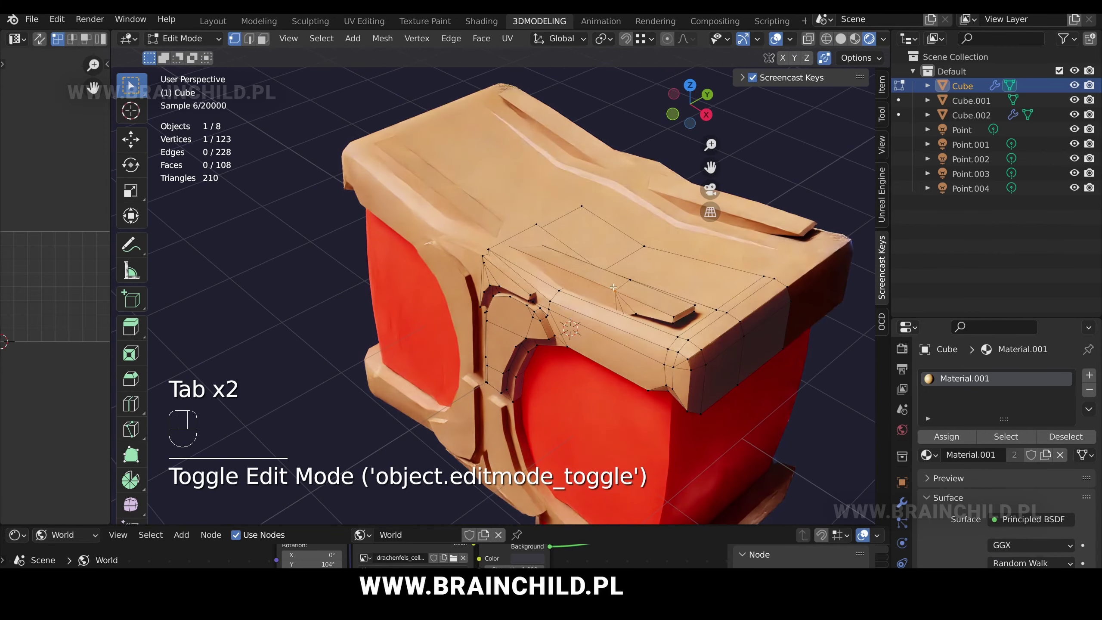
key(z)
click(520, 237)
key(z)
key(g)
click(593, 239)
key(z)
click(507, 244)
key(z)
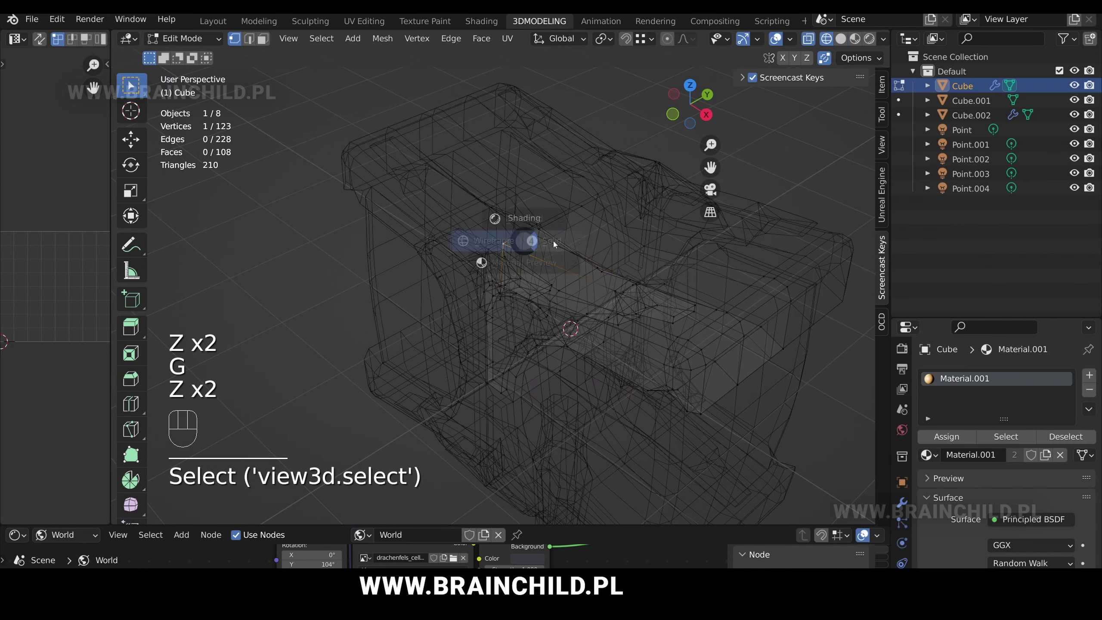
click(553, 241)
- Move an edge of the top trim piece, and raise the piece's end face into a pointed horn
key(g)
key(z)
click(512, 230)
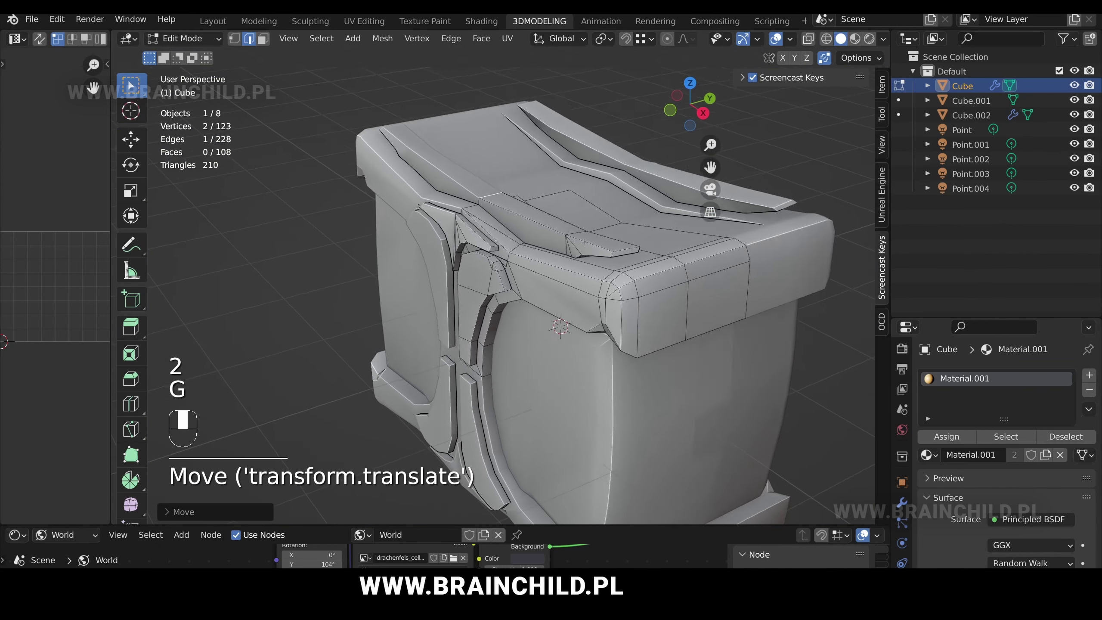
middle_drag(512, 230, 616, 229)
key(3)
click(617, 210)
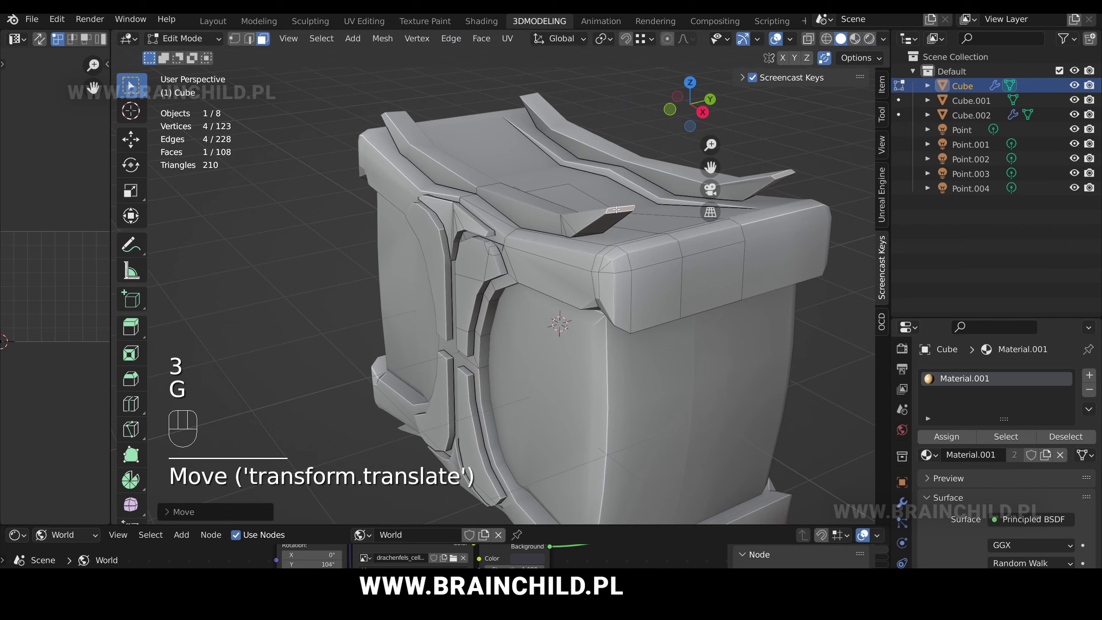
- Cut an extra edge across the top trim piece and pull its edge up into a small spike
click(539, 208)
key(g)
key(g)
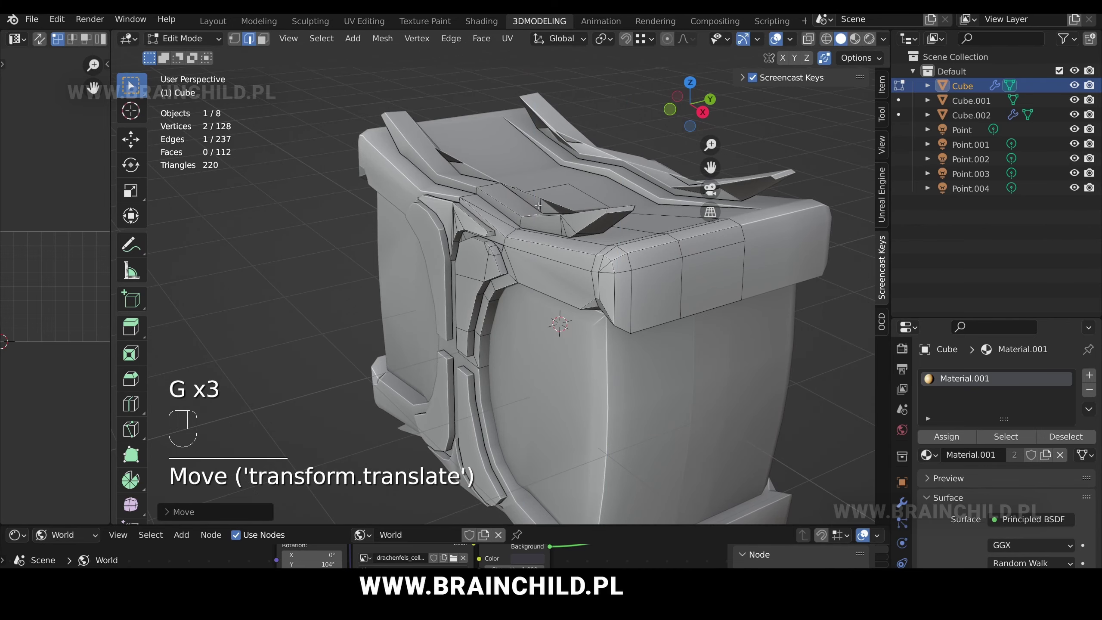
click(543, 198)
key(g)
key(g)
click(532, 194)
- Slide the remaining edges of the top trim piece to refine the spike and horn, and finish editing the frame
middle_drag(532, 193, 614, 210)
key(g)
key(g)
click(403, 226)
key(2)
click(621, 206)
key(g)
key(g)
click(621, 207)
click(400, 225)
key(Tab)
scroll(617, 210, down, 7)
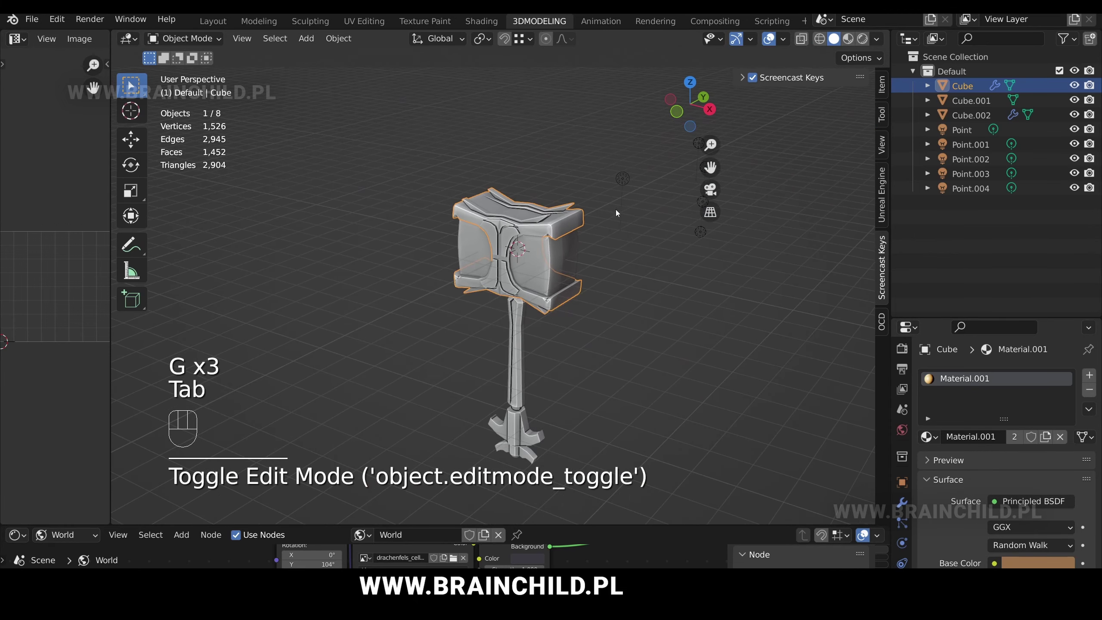
- Switch the viewport to rendered shading to review the whole hammer
click(848, 38)
shift+middle_drag(546, 243, 551, 193)
click(863, 38)
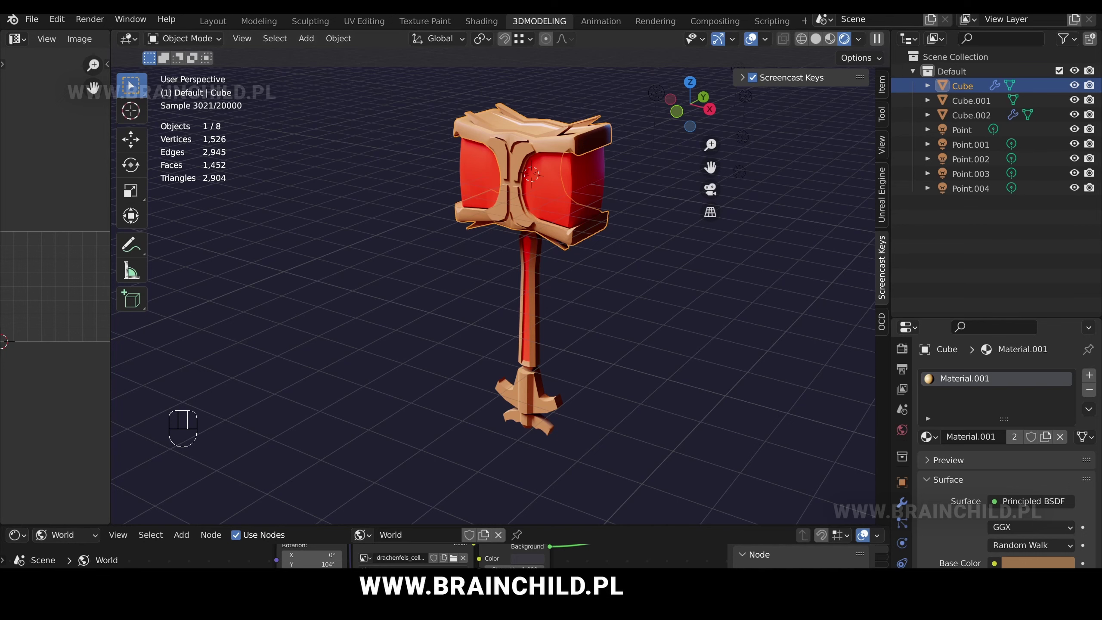
mouse_move(580, 223)
middle_down()
mouse_move(599, 199)
mouse_move(576, 185)
middle_up()
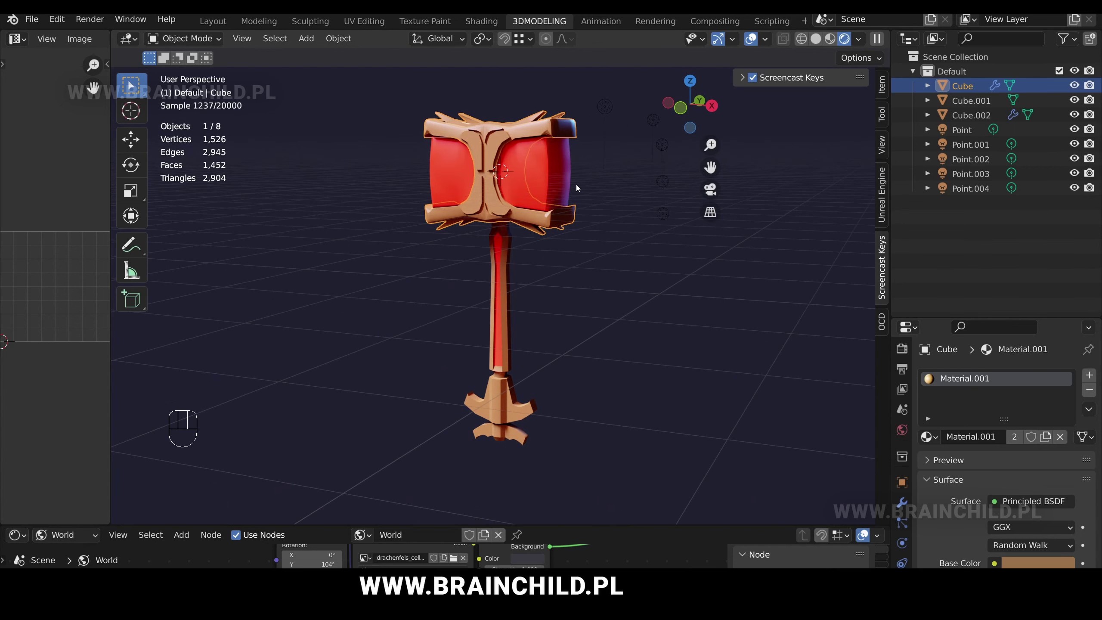
- Extrude the tip faces of one of the pommel's side prongs, finish editing, clear the selection and save the file
click(472, 390)
key(Tab)
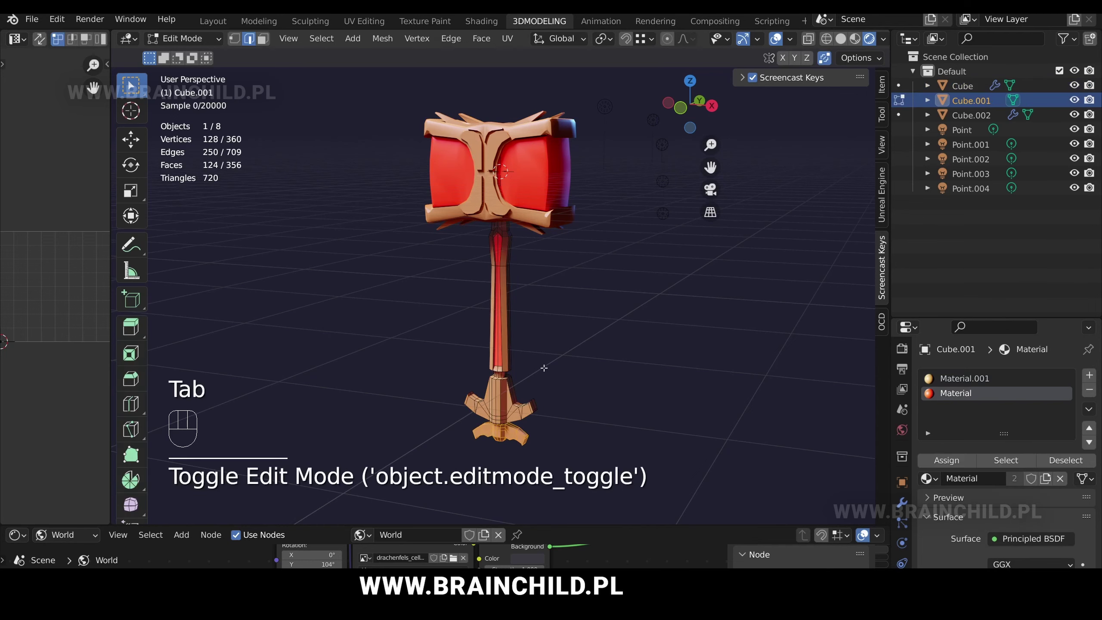
key(3)
click(531, 408)
key(e)
click(561, 402)
key(Tab)
click(560, 393)
key(ctrl+s)
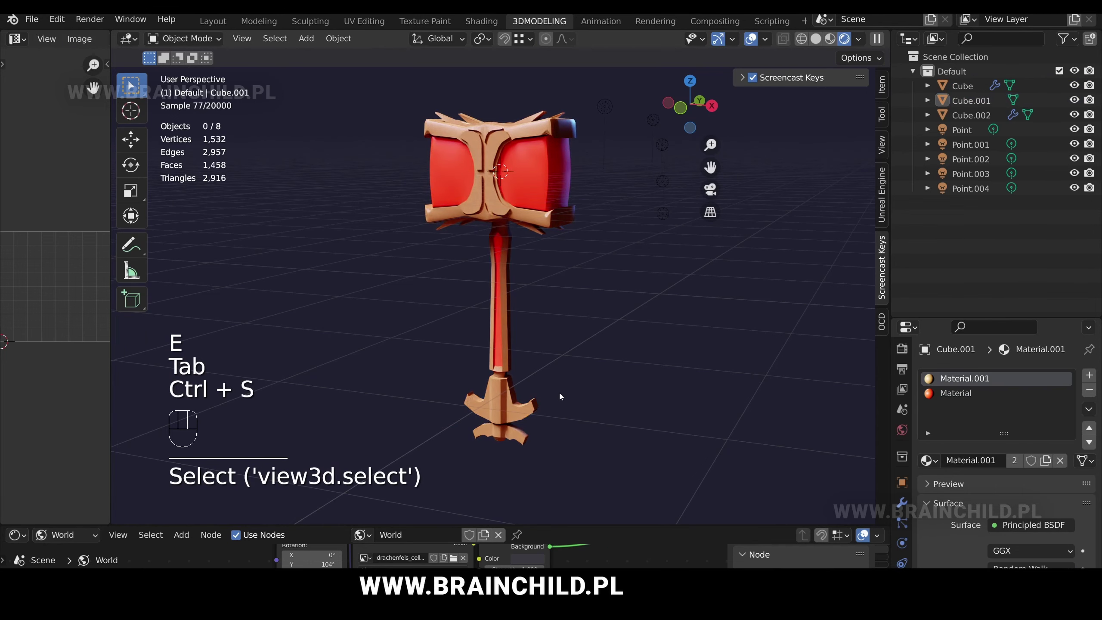
- Reopen the handle mesh for editing and move an edge on the front of the pommel's body
scroll(529, 325, up, 6)
key(Tab)
middle_drag(502, 356, 513, 307)
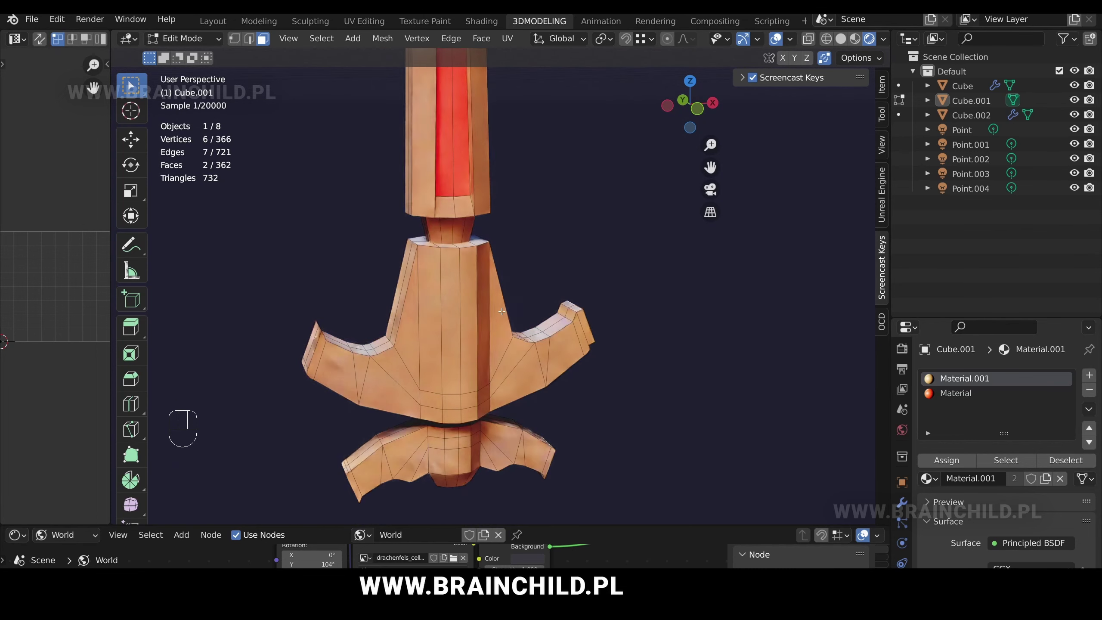
shift+click(470, 397)
key(2)
middle_drag(470, 397, 508, 371)
click(517, 361)
key(g)
click(516, 362)
- Select the four faces at the lower front of the pommel's body and extrude them outward
shift+click(496, 380)
shift+click(543, 379)
key(e)
click(507, 371)
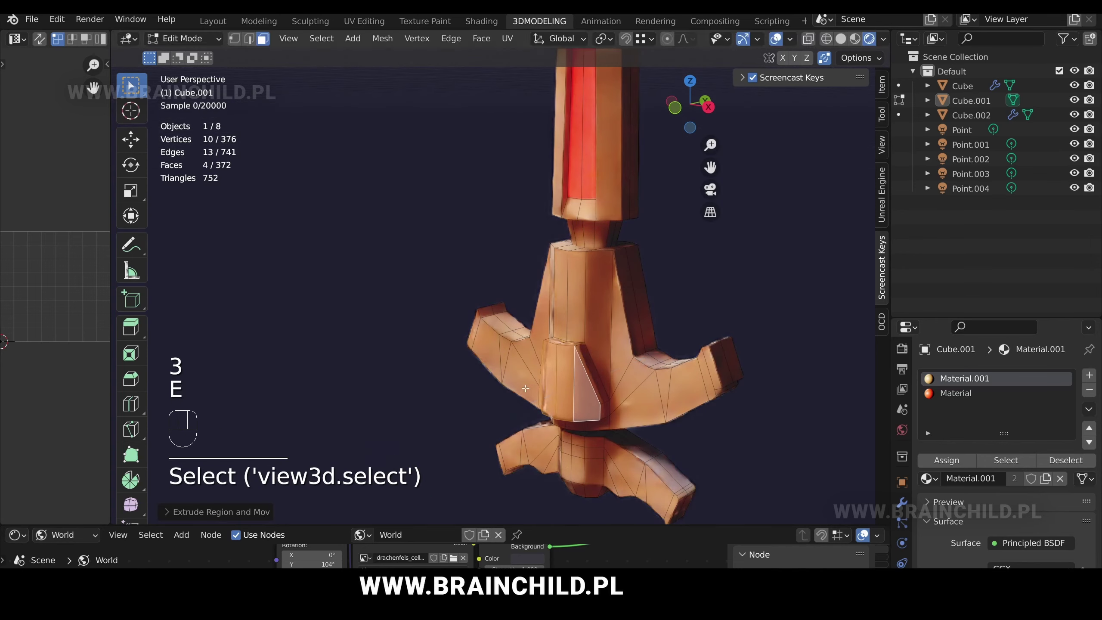
- Scale the newly extruded front faces on the pommel's body and leave mesh editing
key(s)
click(502, 366)
key(Tab)
scroll(503, 368, down, 4)
middle_drag(512, 261, 577, 237)
- Select the pommel's left and rear halves in wireframe, leave the handle out of the selection, and delete them so one quarter remains
key(Tab)
scroll(542, 251, up, 3)
key(shift+z)
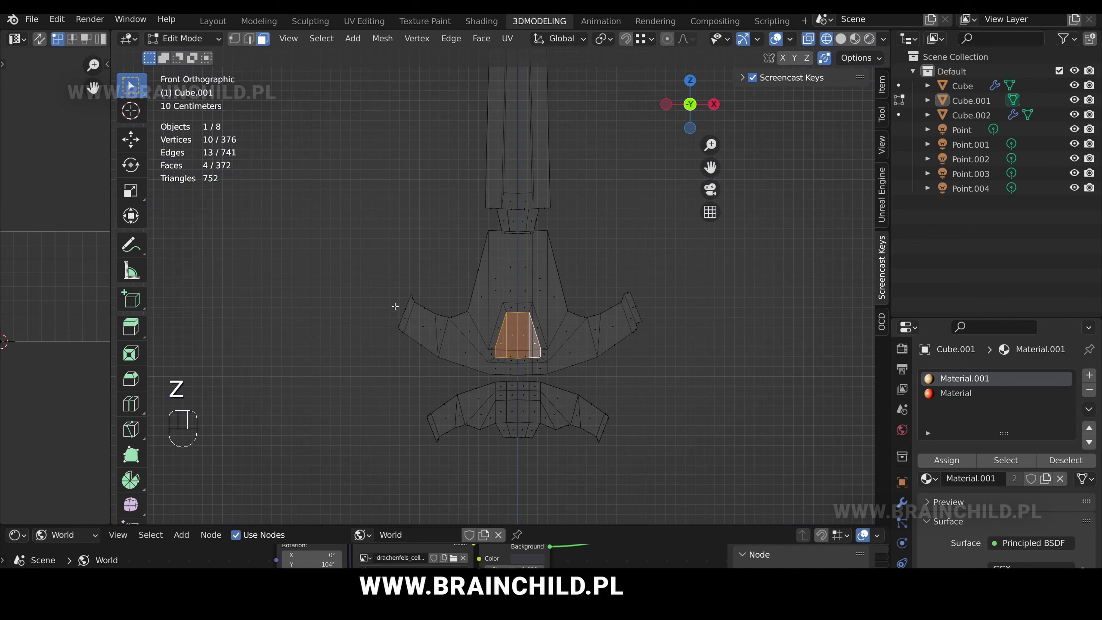
middle_drag(518, 286, 450, 300)
key(b)
drag(334, 227, 516, 469)
middle_drag(516, 468, 666, 235)
key(alt+z)
key(alt+z)
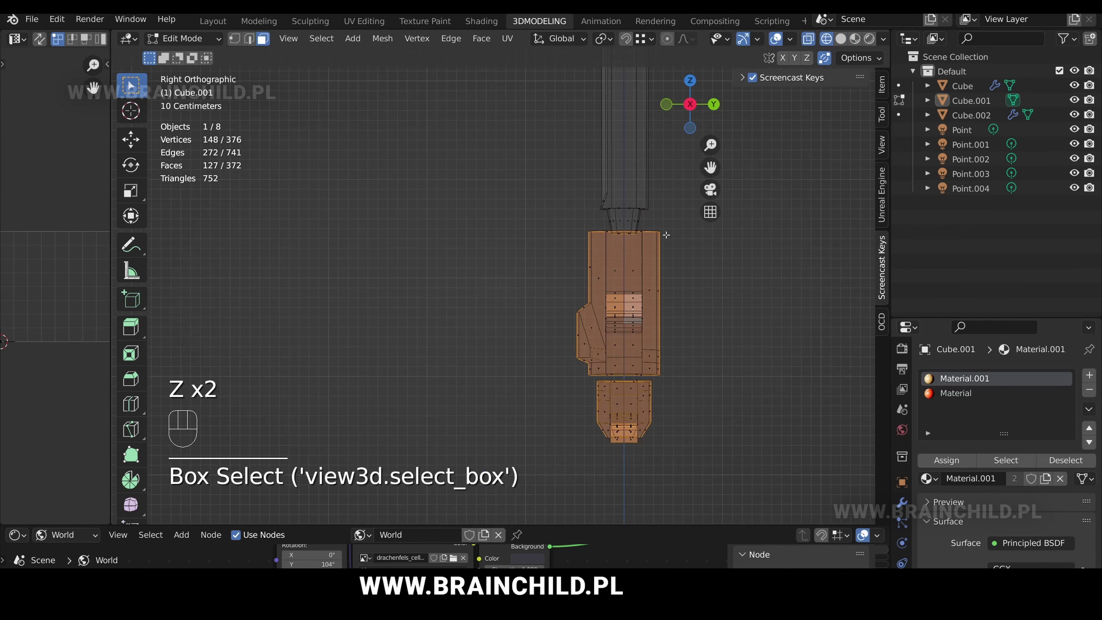
drag(631, 482, 627, 486)
key(shift+l)
middle_drag(615, 207, 646, 244)
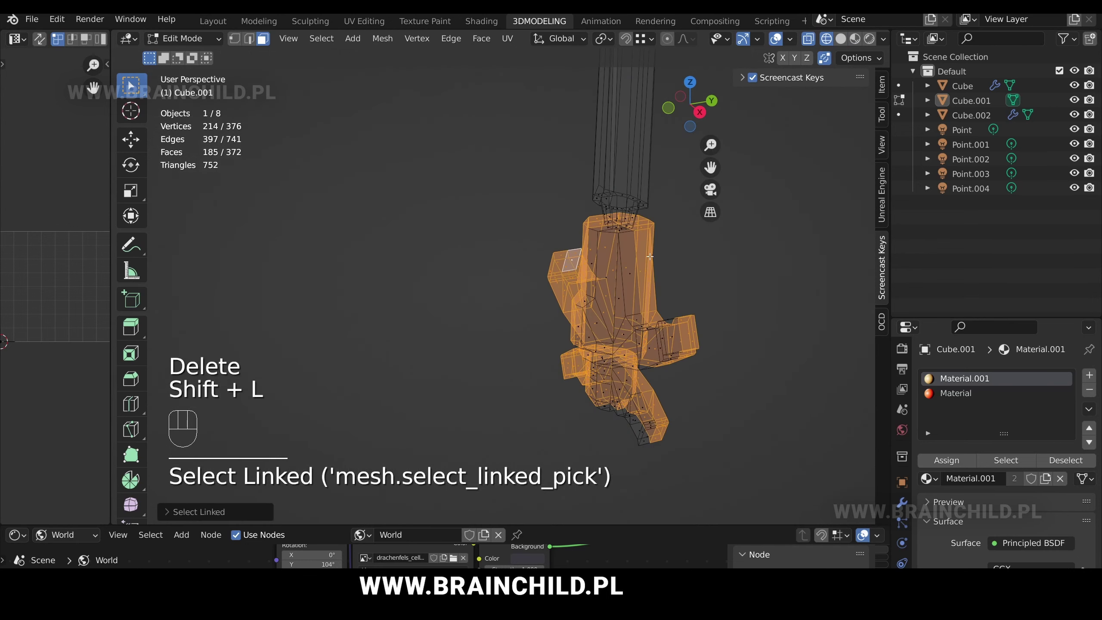
key(z)
key(Delete)
- Separate the remaining pommel quarter from the handle mesh into its own object
middle_drag(650, 280, 673, 282)
key(Tab)
click(543, 283)
key(q)
click(546, 312)
key(Tab)
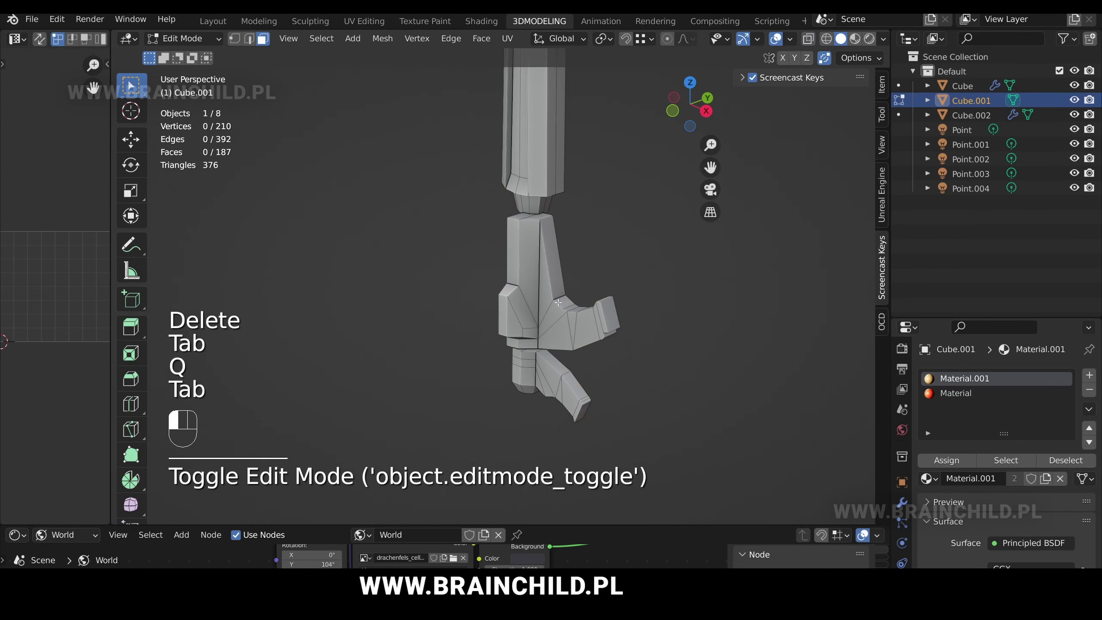
key(l)
key(p)
key(ctrl+z)
key(l)
key(p)
key(Tab)
- Select the separated pommel quarter and add a Mirror modifier on the X and Y axes
click(513, 346)
key(q)
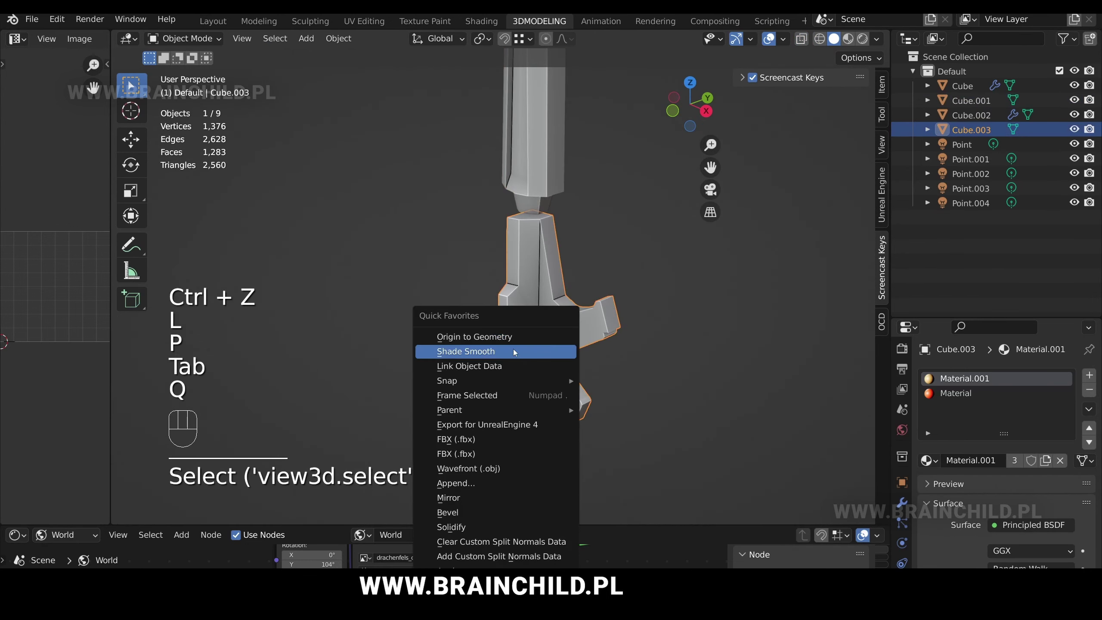
click(448, 498)
key(slash)
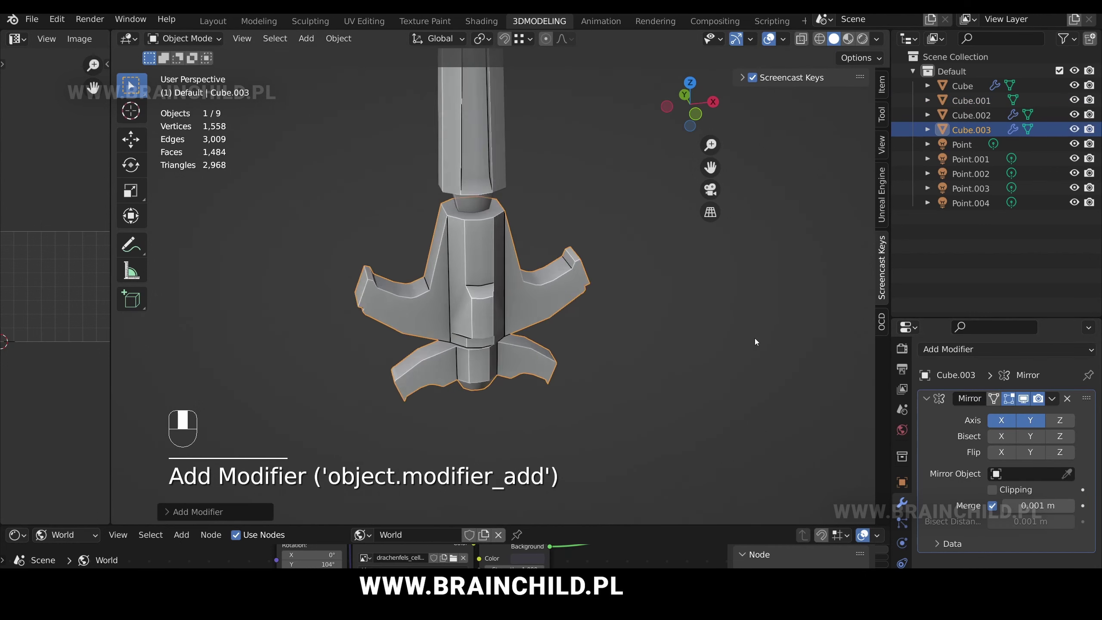
key(slash)
- Split the side face of the pommel's front block with a new edge
key(Tab)
key(2)
click(516, 277)
key(1)
shift+click(508, 281)
middle_drag(508, 282, 551, 280)
middle_drag(455, 280, 371, 278)
click(372, 278)
scroll(447, 317, up, 3)
key(2)
key(1)
click(542, 366)
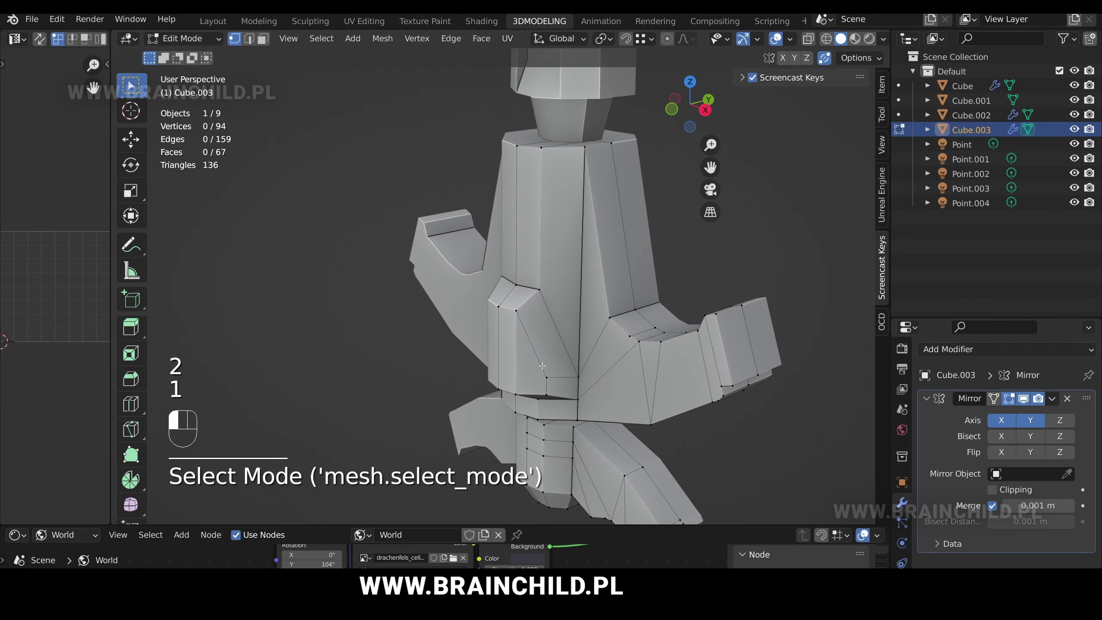
key(ctrl+e)
click(544, 382)
key(Tab)
middle_drag(545, 362, 579, 359)
key(Tab)
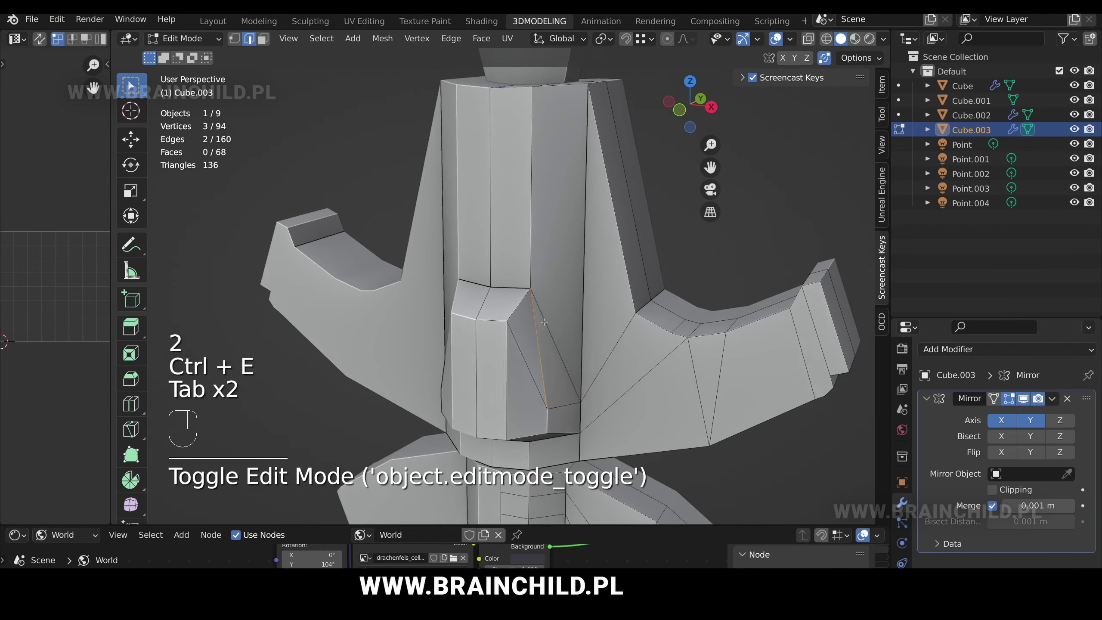
- Slide the lower side vertex of the front block upward along its edge and connect it to the side prong's inner corner
key(1)
click(541, 404)
key(g)
key(g)
click(527, 341)
key(g)
key(y)
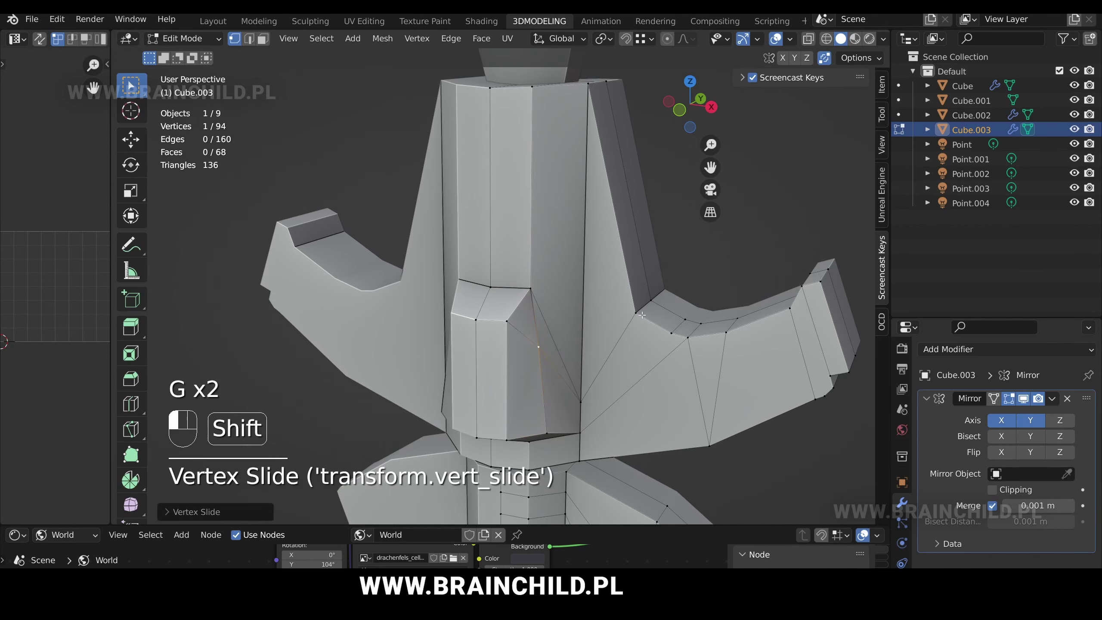
shift+click(642, 314)
key(j)
- Slide the new vertex between the front block and the side prong along its edge, and finish editing
click(553, 339)
key(g)
key(g)
click(563, 333)
click(542, 344)
key(g)
key(y)
right_click(552, 341)
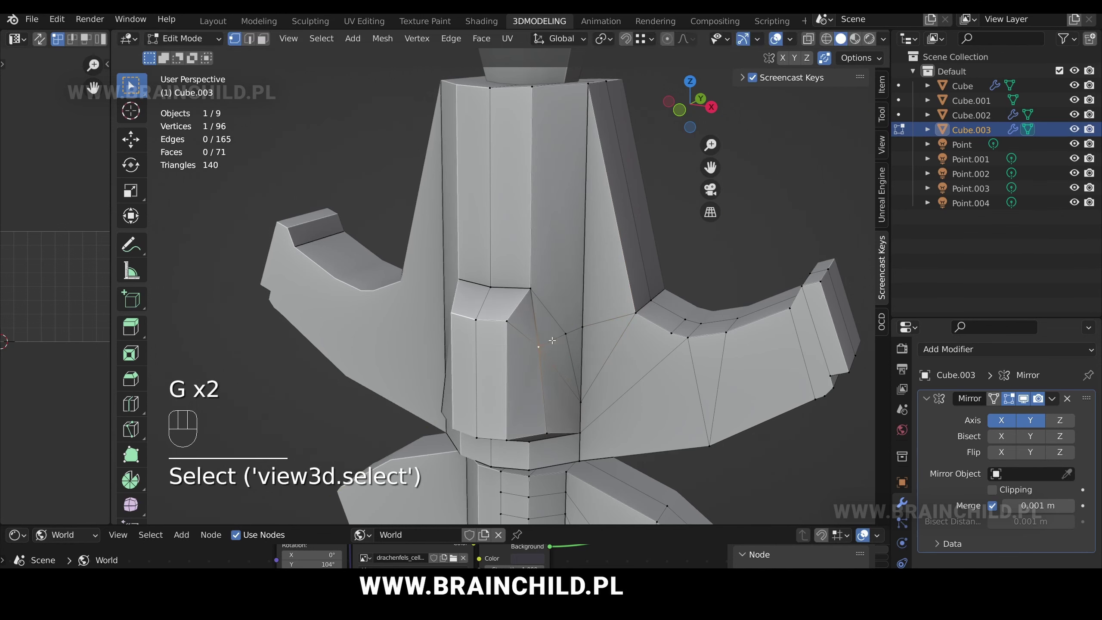
key(g)
key(Tab)
key(Tab)
key(3)
key(Tab)
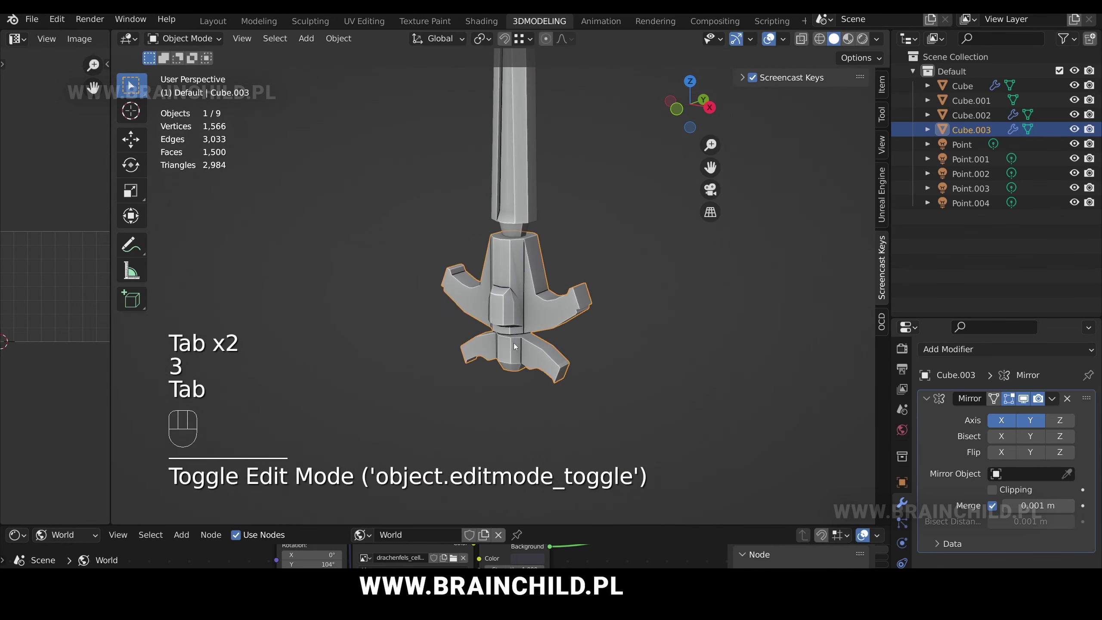
- Slide the extra vertex beside the front block into its neighbour and connect the block's upper corner to the body's side edge
key(Tab)
scroll(509, 325, up, 5)
key(1)
click(543, 320)
key(g)
key(g)
click(509, 324)
key(ctrl+z)
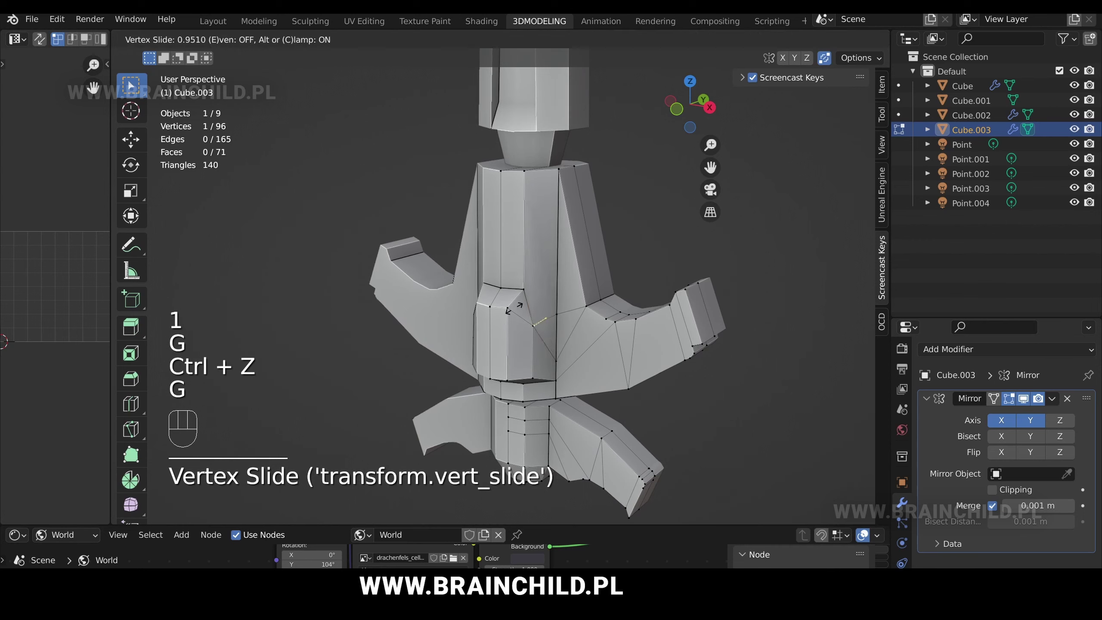
key(j)
key(/)
key(/)
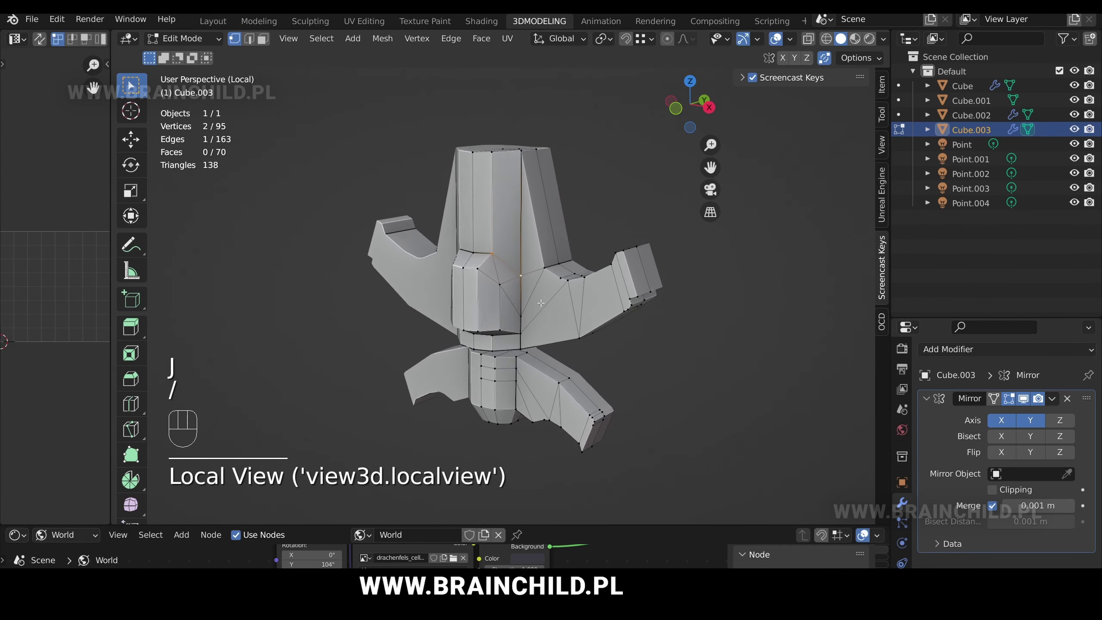
- Finish editing the pommel, switch to rendered shading, clear the selection and examine the hammer head and handle
key(Tab)
click(845, 38)
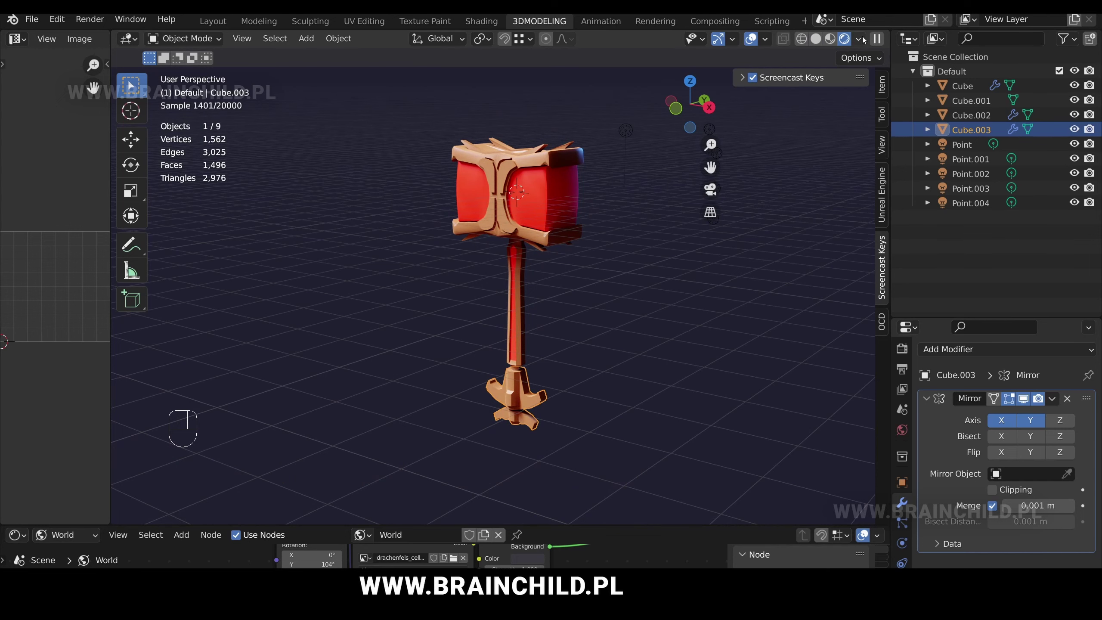
shift+click(458, 251)
scroll(499, 217, up, 4)
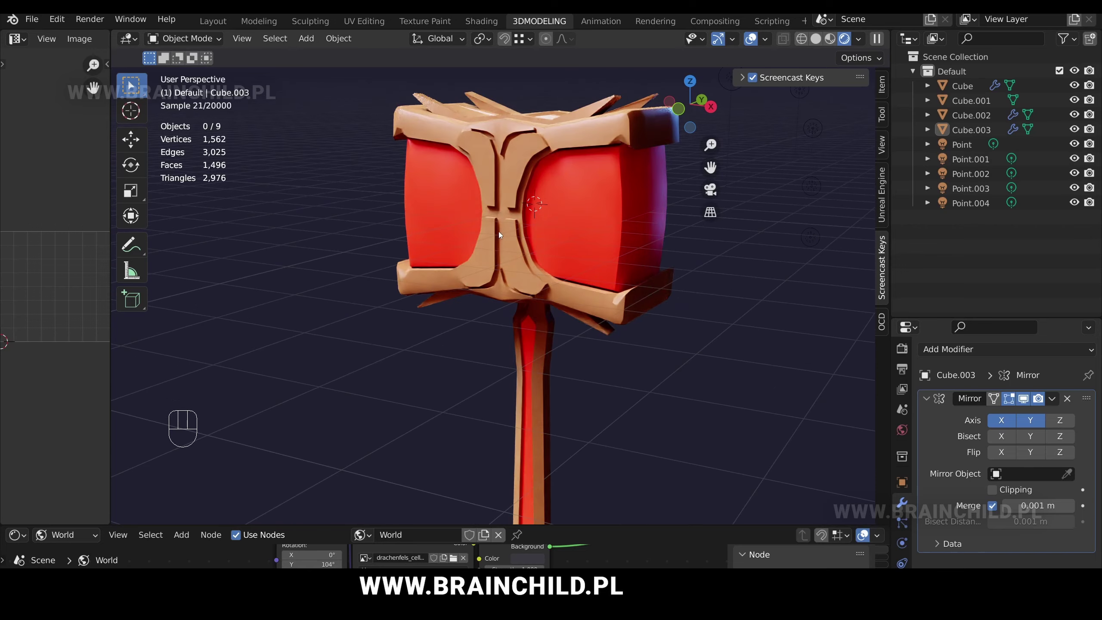
scroll(498, 231, down, 3)
shift+middle_drag(519, 249, 557, 191)
- Reposition the uppermost point light beside the hammer head along the Z and X axes
click(596, 129)
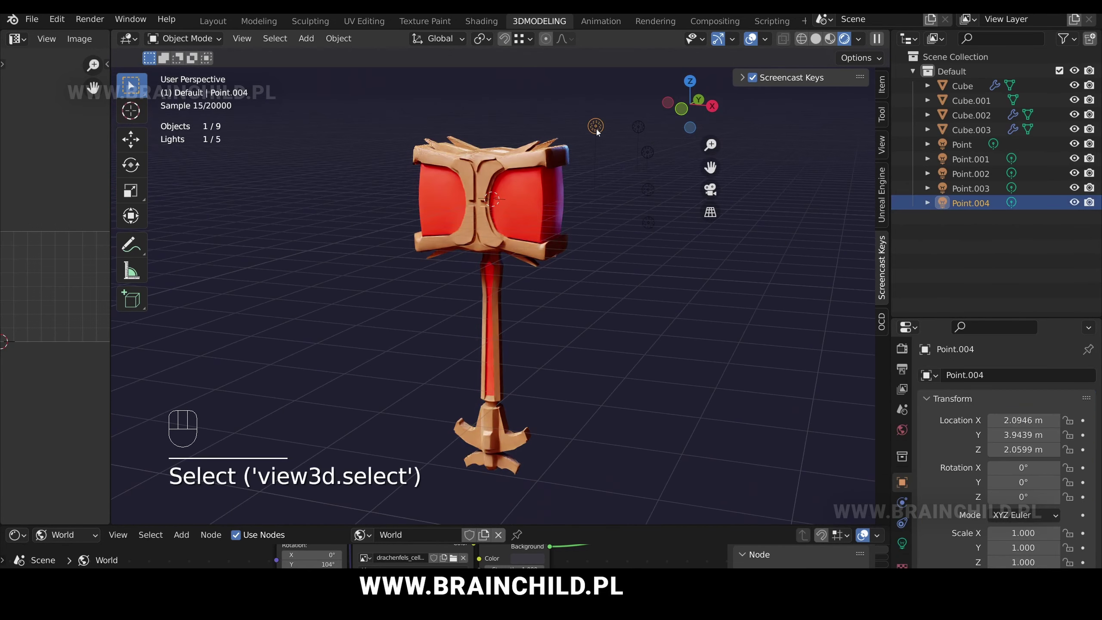
key(g)
key(z)
click(580, 198)
key(g)
key(y)
right_click(581, 194)
key(g)
key(x)
click(568, 192)
key(g)
key(z)
click(601, 182)
- Duplicate the point light and place the copy below the head at about X 1.74 m, Y 3.94 m, Z -2.17 m
key(shift+d)
key(g)
key(g)
key(g)
key(x)
click(625, 247)
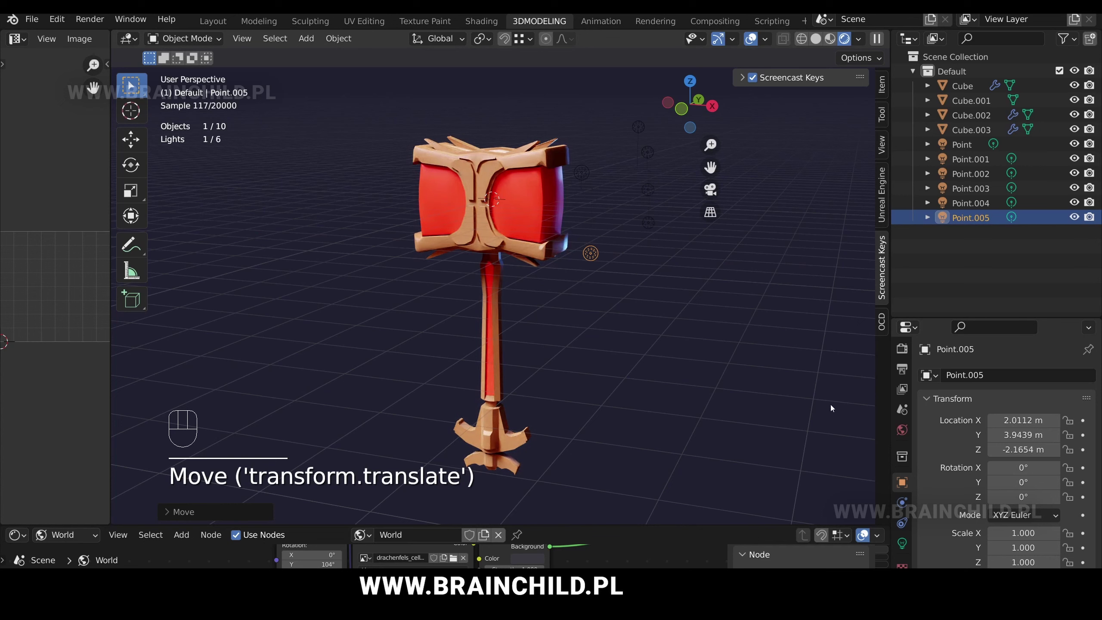
key(g)
key(x)
click(803, 397)
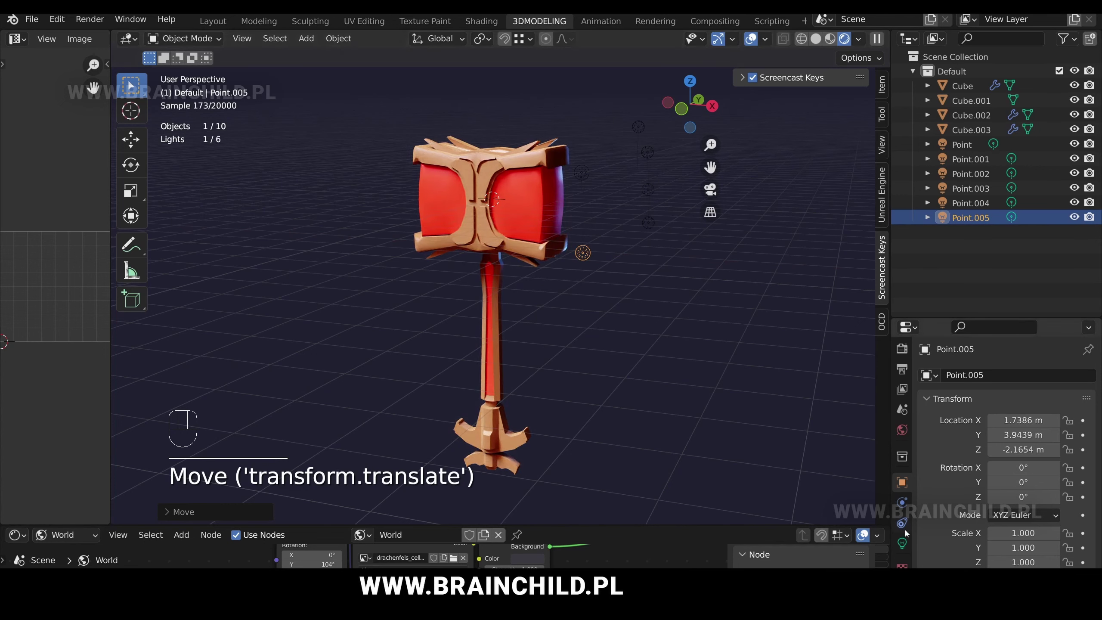
- Set the duplicated light's colour to orange (H 0.050, S 0.805, V 1.000) and shift it along the X and Y axes
click(902, 544)
click(1031, 458)
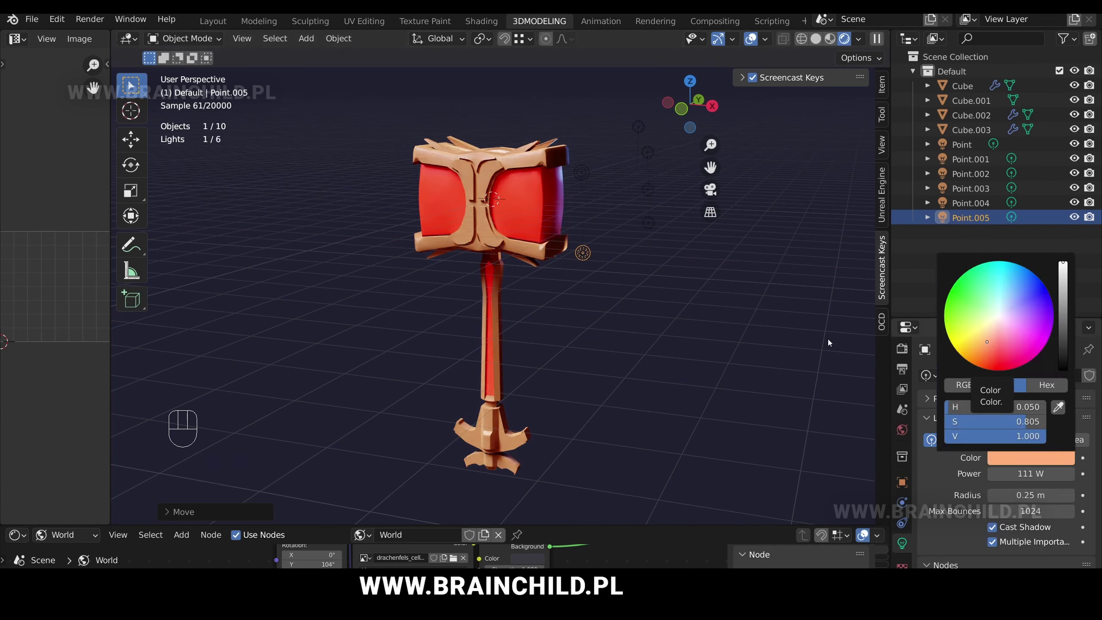
key(g)
key(x)
click(610, 315)
key(g)
key(y)
click(632, 310)
key(g)
key(x)
click(647, 313)
- Duplicate the orange light and raise the copy to the right of the hammer head's upper part
key(shift+d)
key(g)
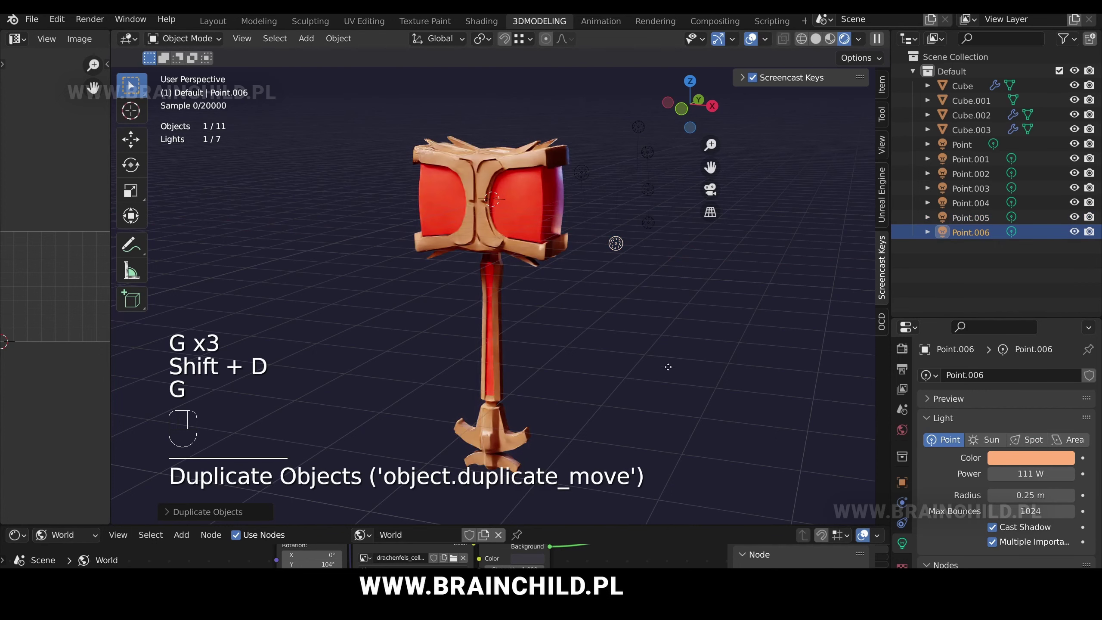
click(668, 256)
key(g)
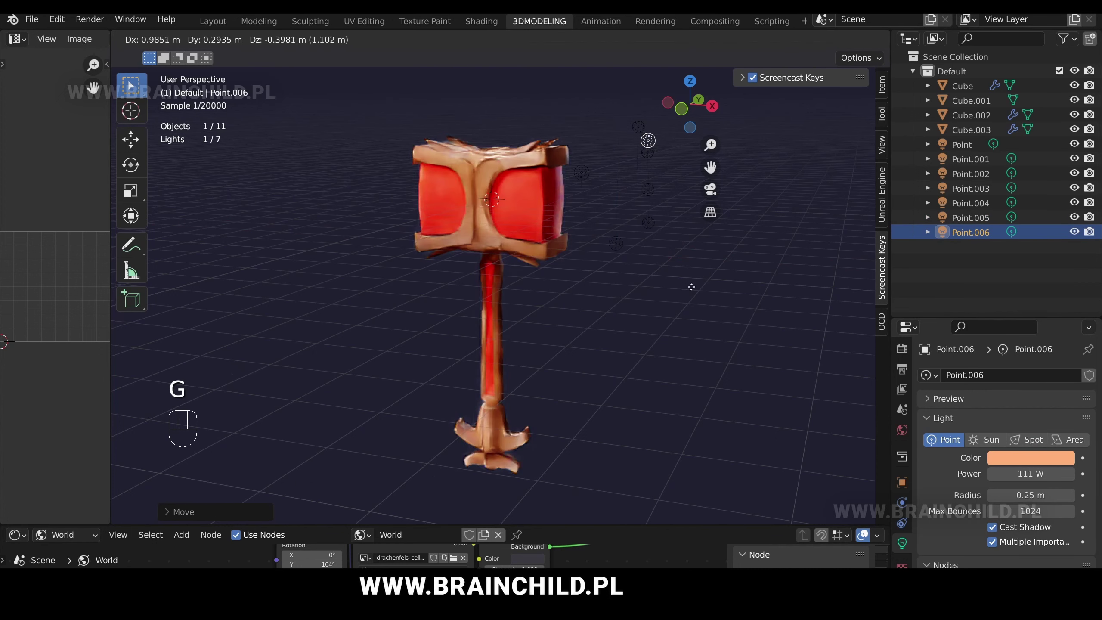
click(694, 289)
- Duplicate the orange light again and move the copy across to the left side of the hammer head along X and Y
key(shift+d)
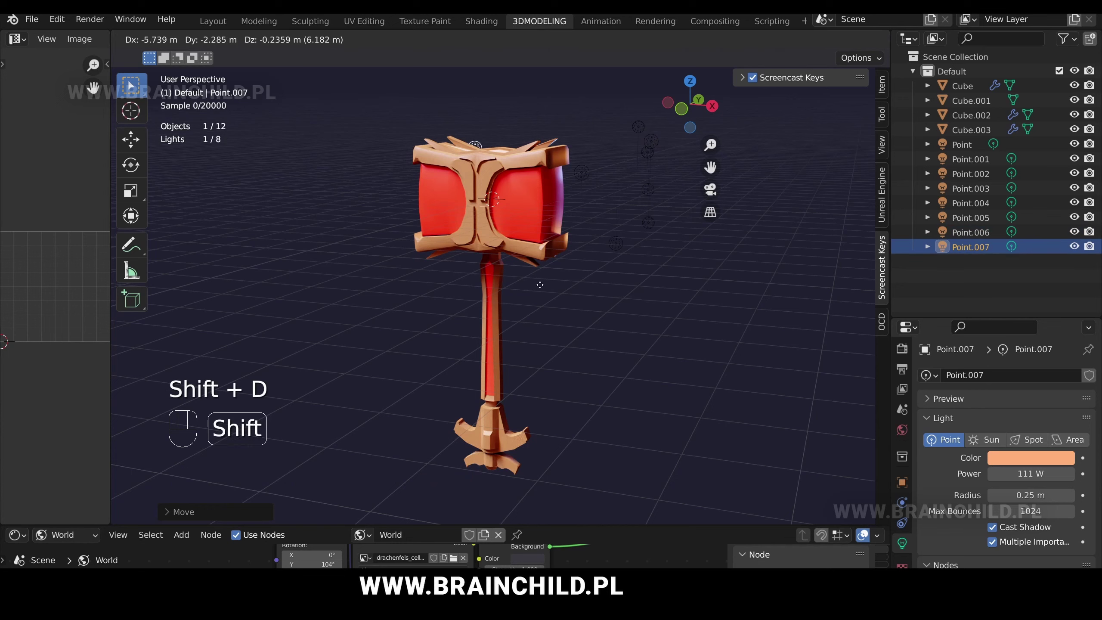
click(450, 293)
key(g)
key(x)
click(475, 299)
key(g)
key(y)
click(445, 312)
- Fine-tune the left orange light along X, Z and Y to sit beside the head's upper left corner
key(g)
key(x)
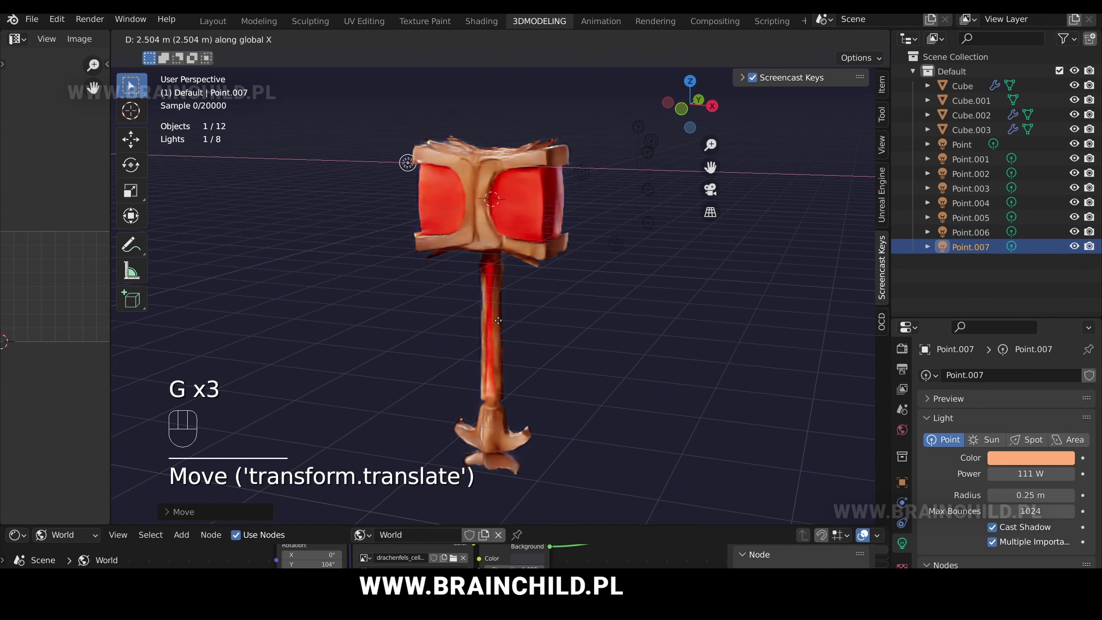
click(465, 324)
key(g)
key(z)
click(467, 294)
key(g)
key(y)
click(485, 296)
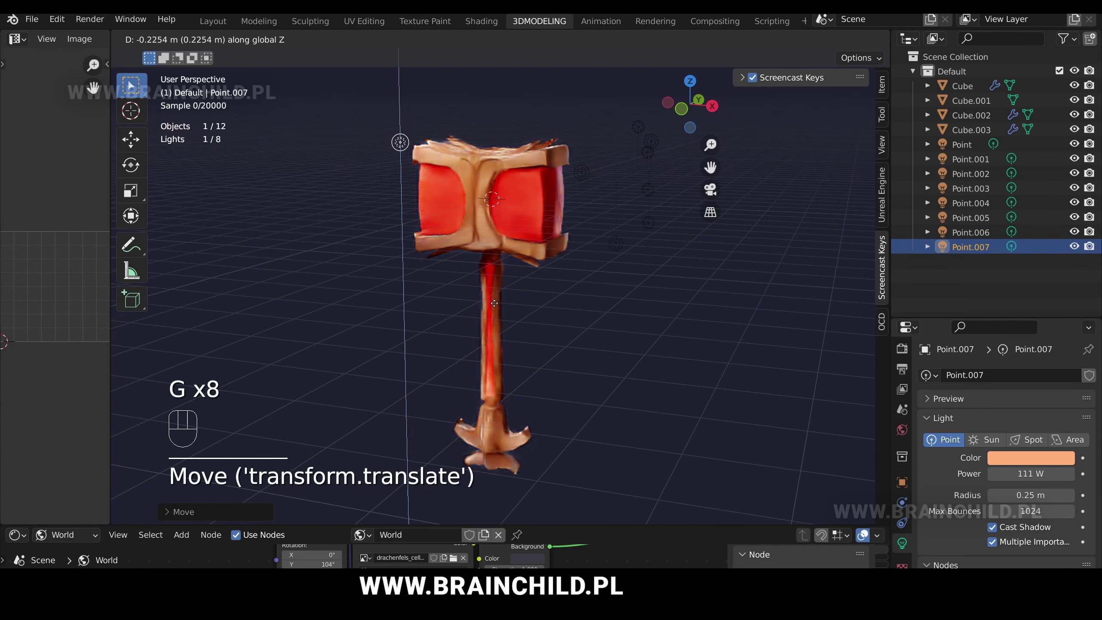
- Duplicate the left orange light three times downward along Z, spacing the copies about 0.8 m apart beside the head
key(shift+d)
key(g)
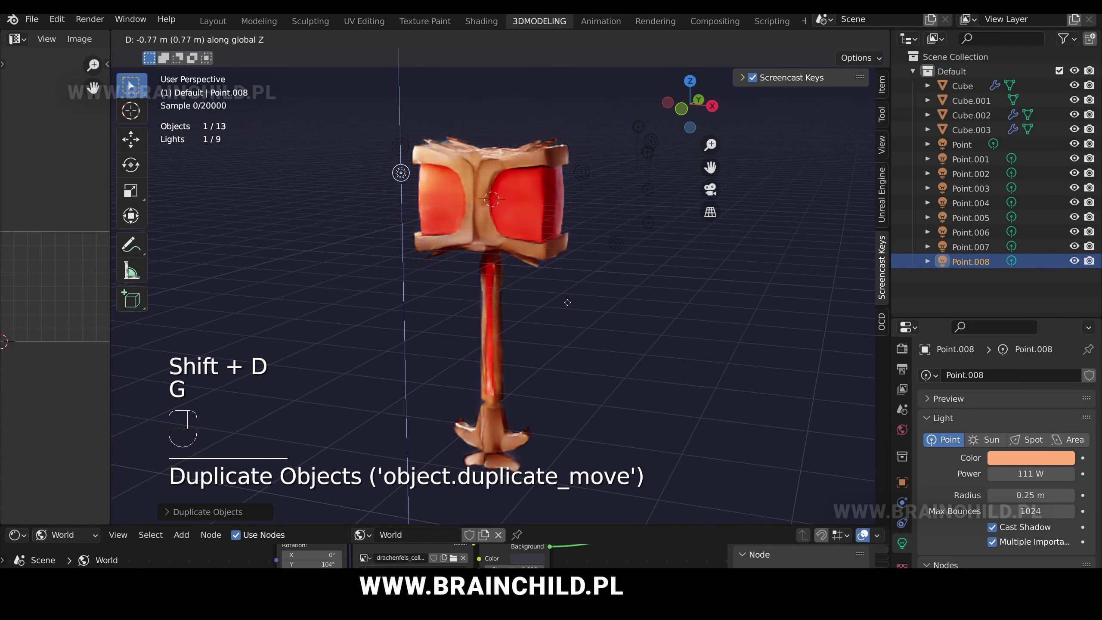
shift+click(570, 306)
key(shift+d)
key(g)
click(570, 335)
key(shift+d)
key(g)
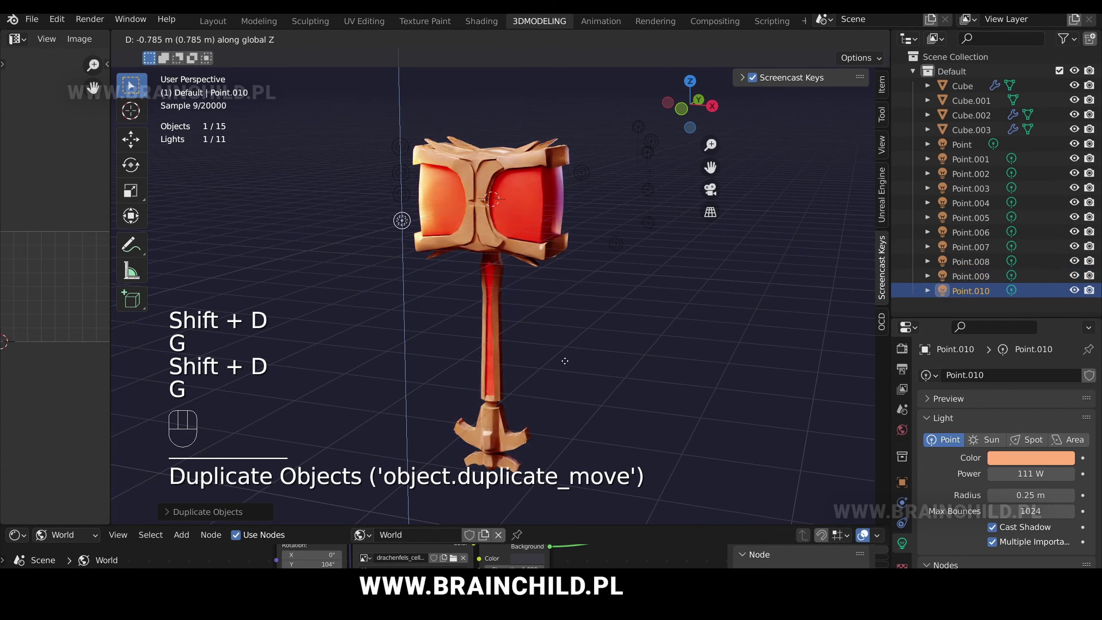
- Place the lowest orange light left of the hammer head slightly outward and adjust it along Y
click(576, 306)
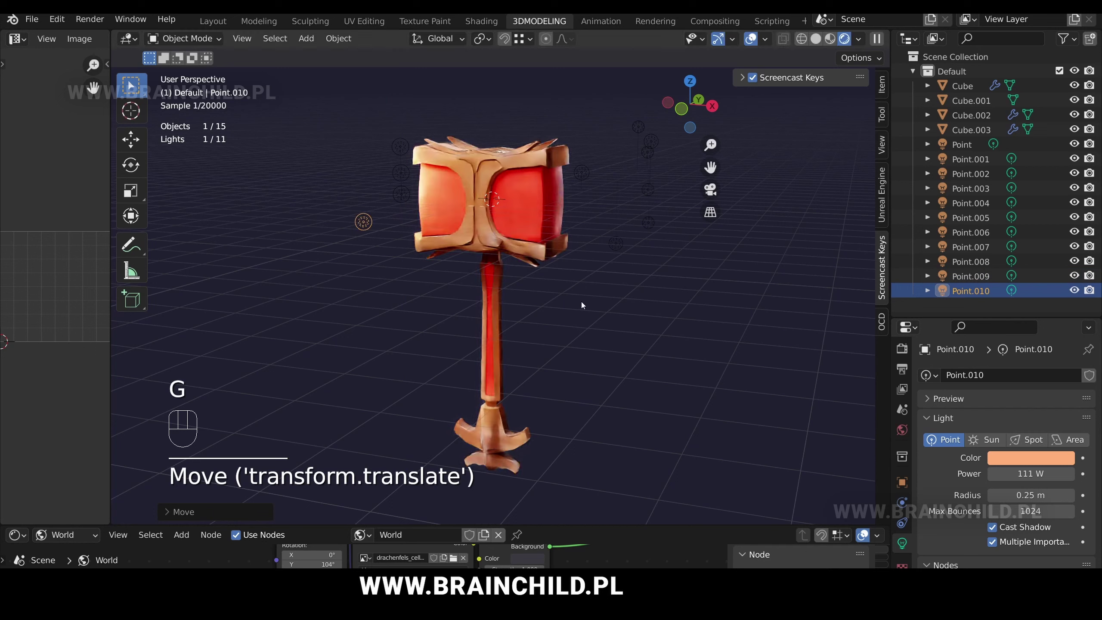
key(g)
key(g)
key(y)
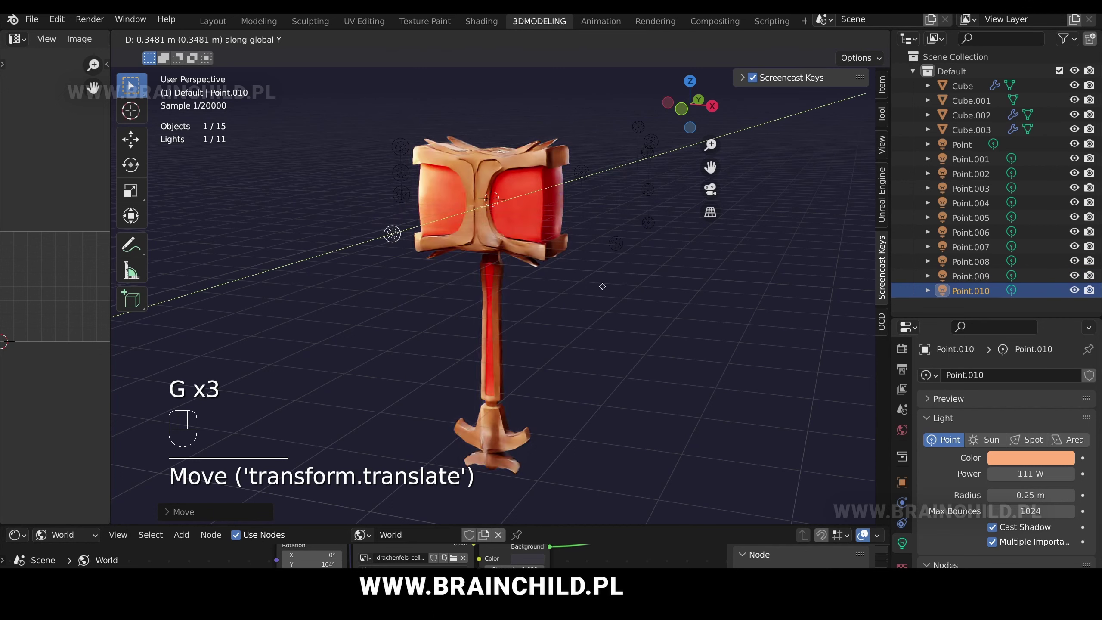
- Move the two middle orange lights left of the hammer head outward, shifting the upper one along X
click(401, 195)
key(g)
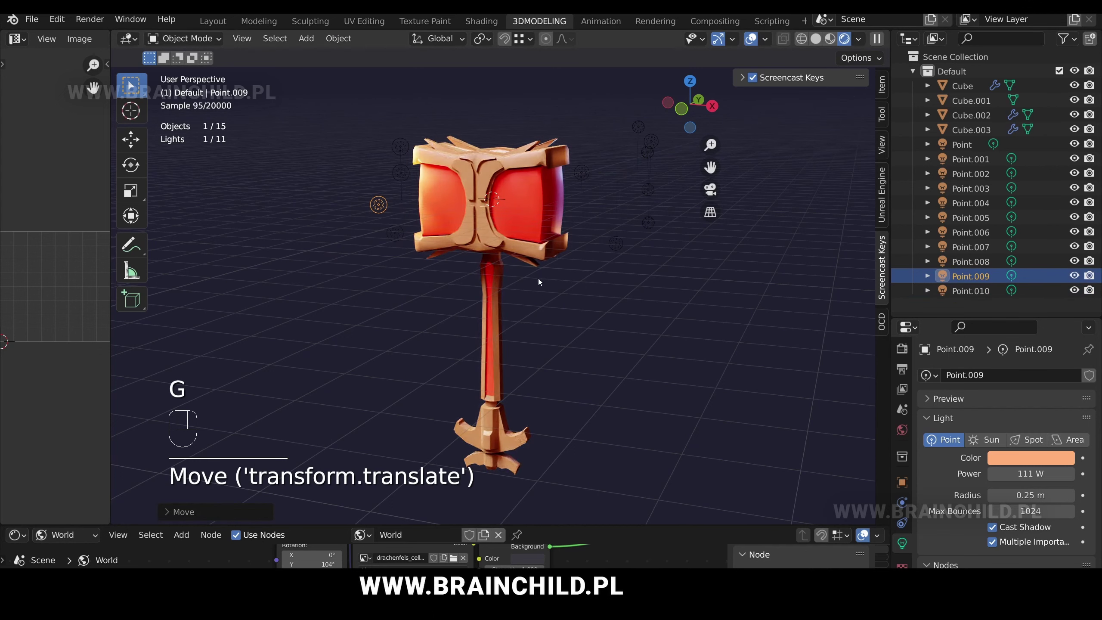
click(401, 172)
key(g)
key(g)
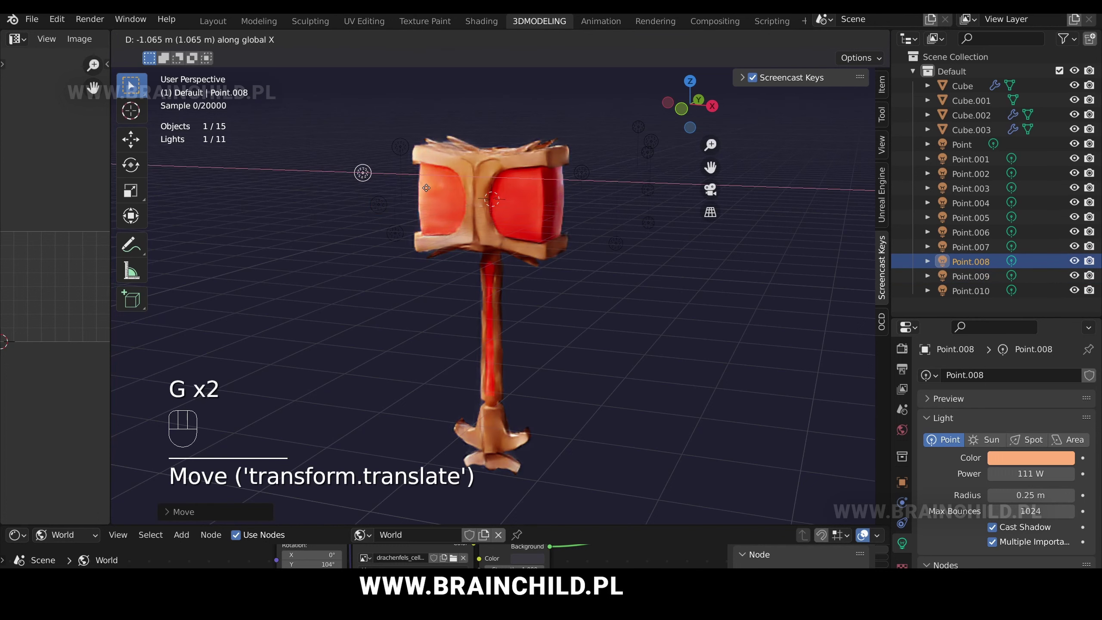
click(448, 191)
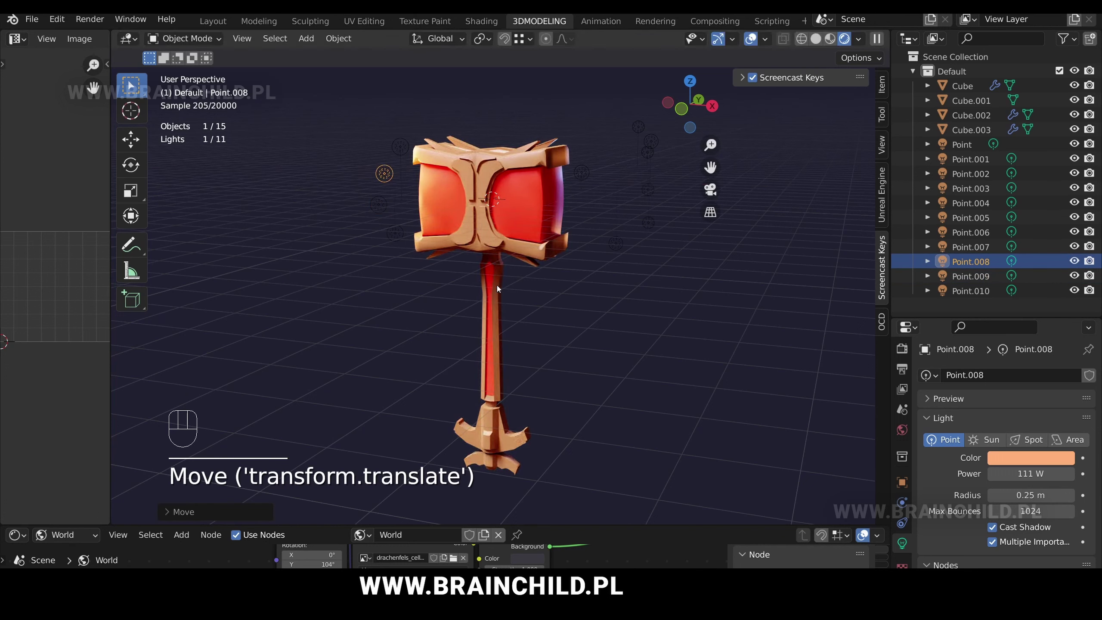
- Duplicate the orange light twice, placing one copy left of the handle and the other below the pommel
key(shift+d)
key(g)
click(610, 334)
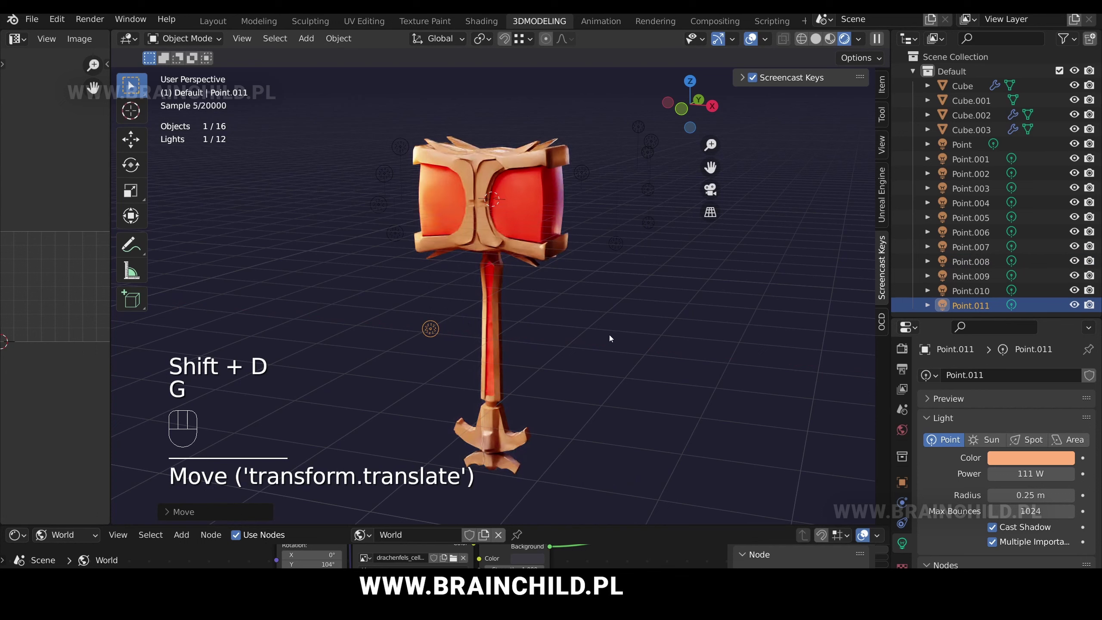
key(shift+d)
key(g)
click(576, 327)
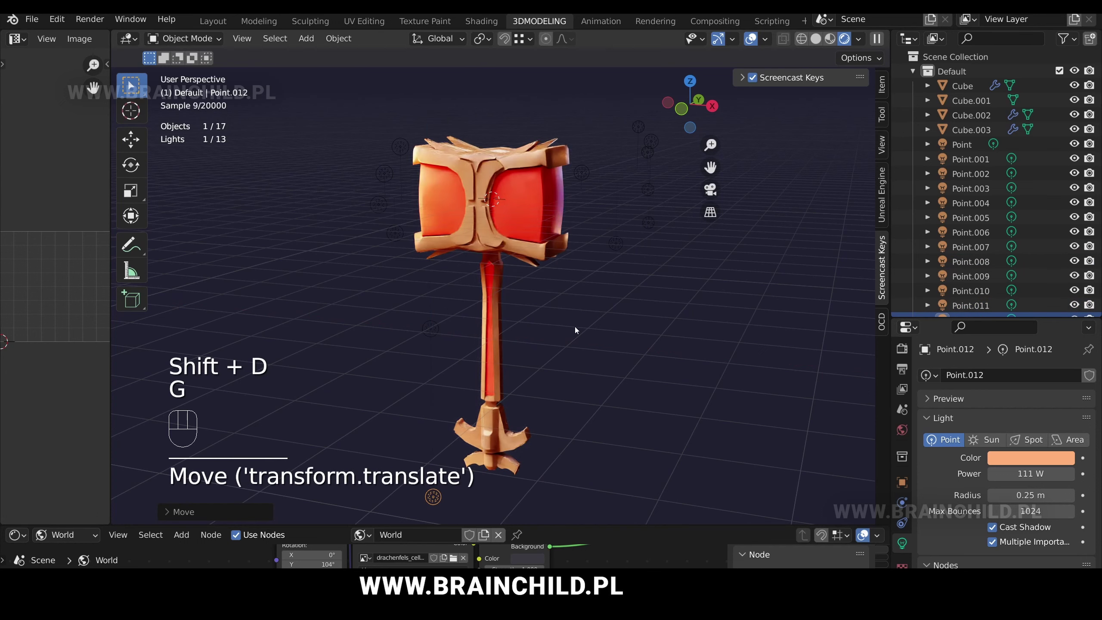
- Fine-tune the lowest orange light along Z, Y and X to sit just left of the pommel
key(g)
click(609, 326)
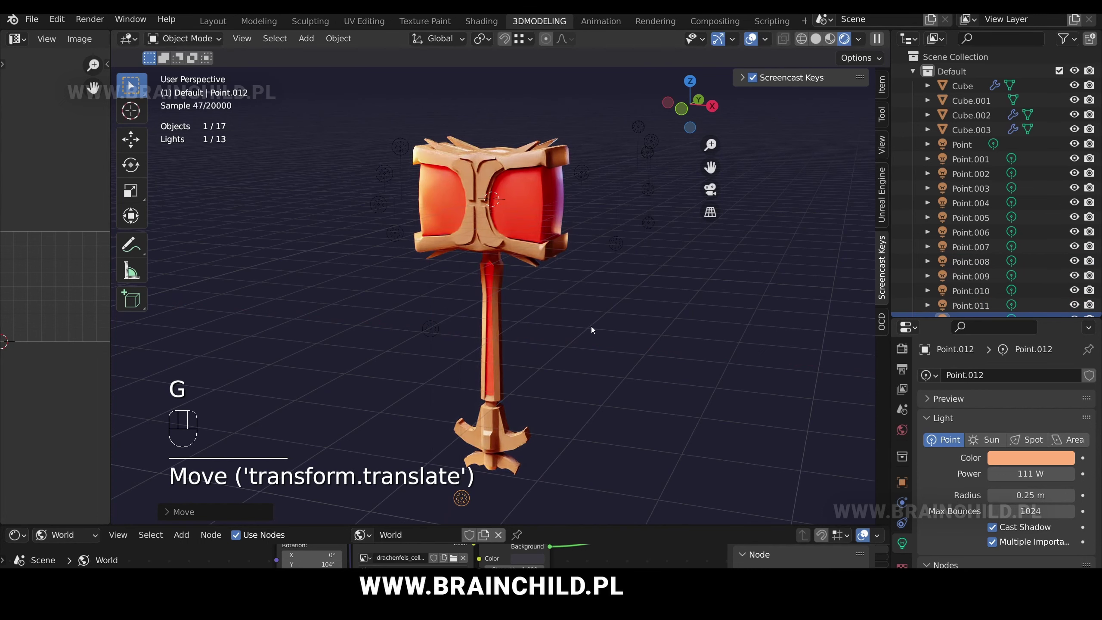
key(g)
key(x)
key(g)
click(587, 304)
key(g)
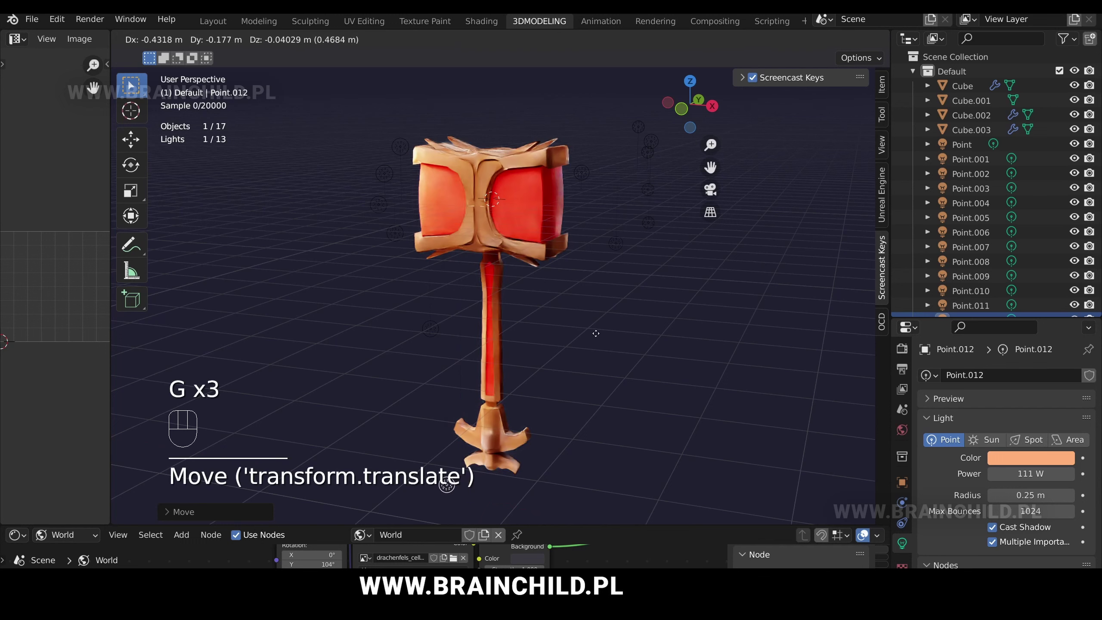
click(596, 332)
key(g)
key(z)
click(588, 312)
key(g)
key(y)
click(563, 313)
key(g)
key(x)
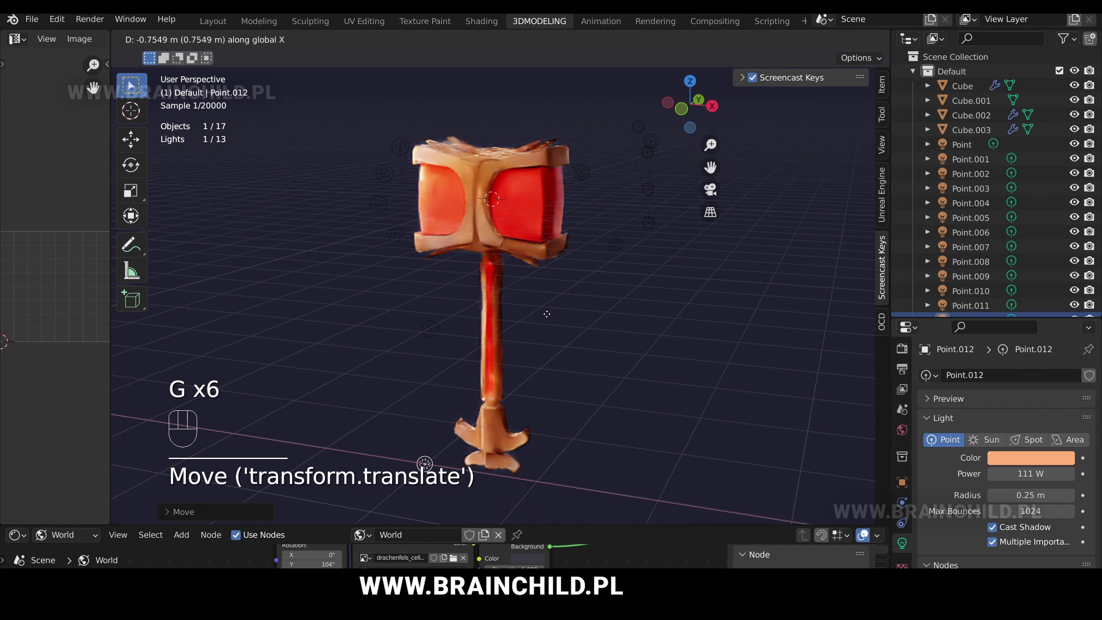
click(556, 316)
- Duplicate the blue light beside the hammer head and move the copy down to the right of the upper handle
click(582, 174)
key(shift+d)
click(566, 430)
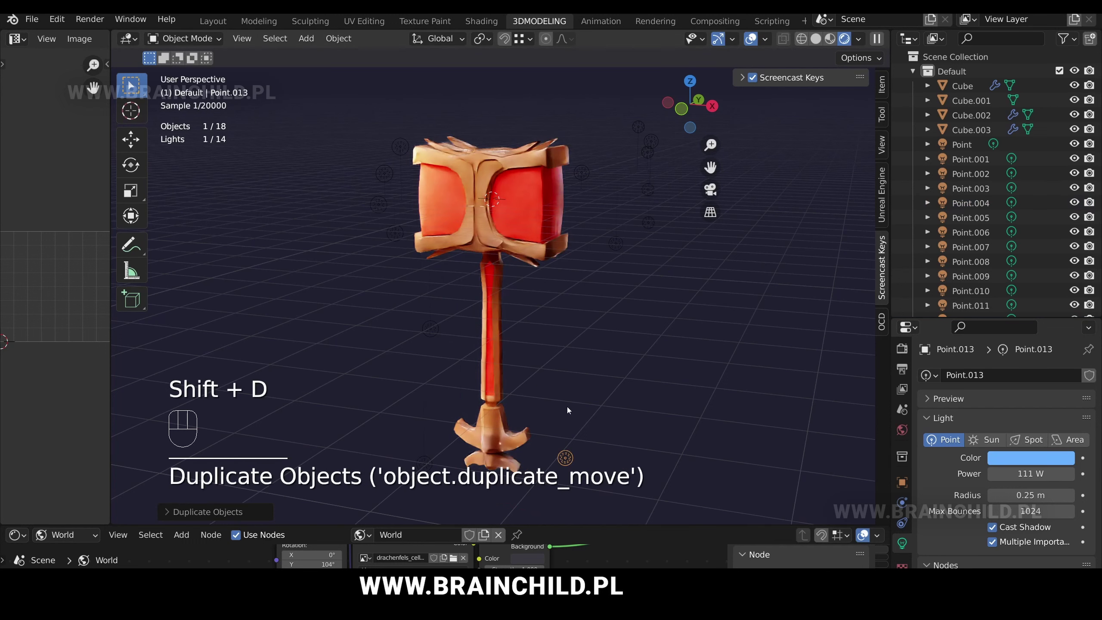
key(g)
click(579, 296)
key(g)
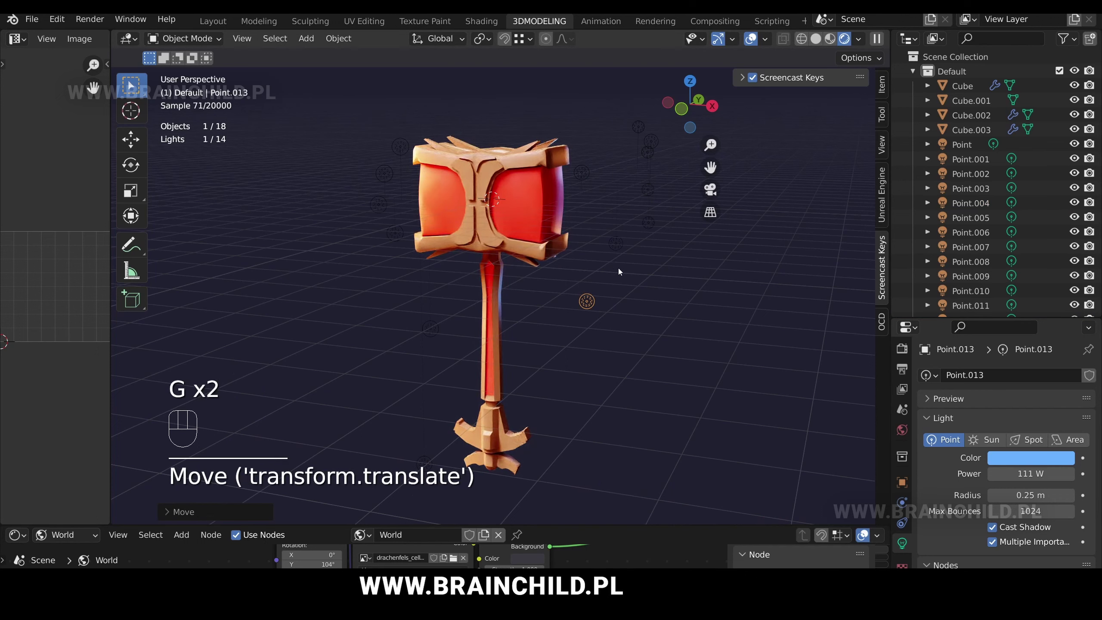
- Duplicate the blue light again, shift the copy along X and lower it to the right of the lower handle
key(shift+d)
key(g)
key(x)
key(g)
key(g)
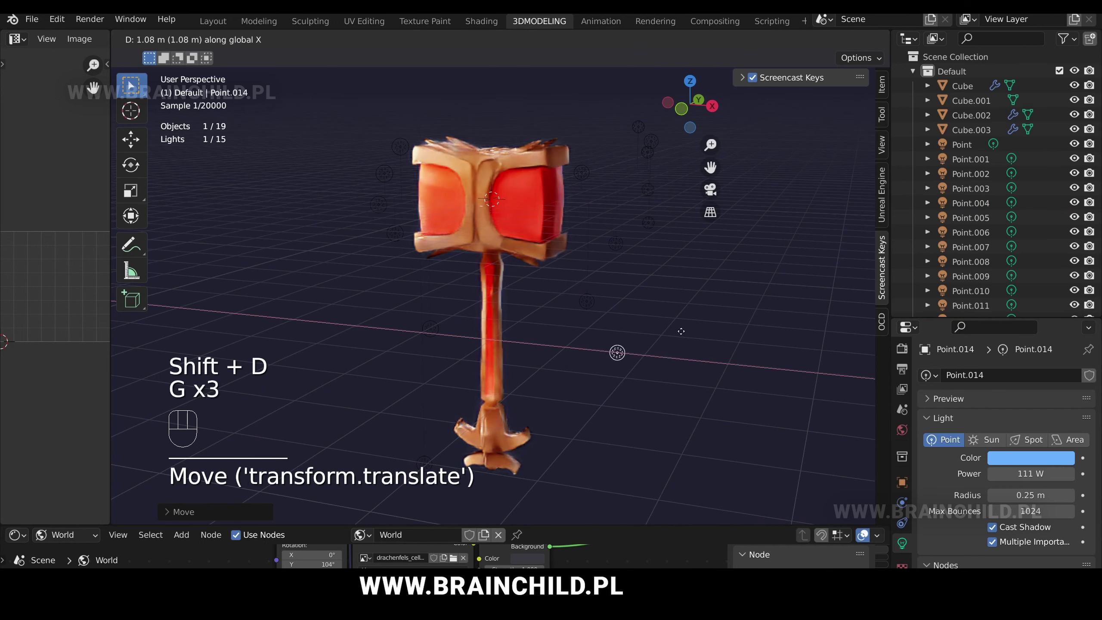
click(681, 331)
key(g)
click(681, 352)
key(g)
click(679, 356)
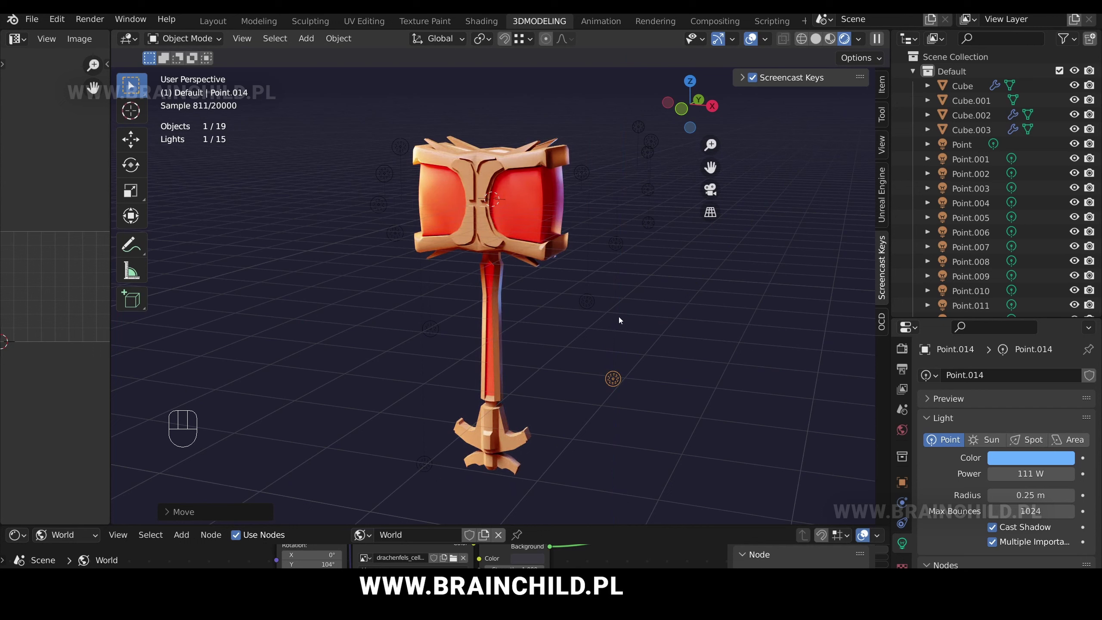
- Move the small face in the middle of the frame's centre strut down to close the notch at the seam
click(478, 208)
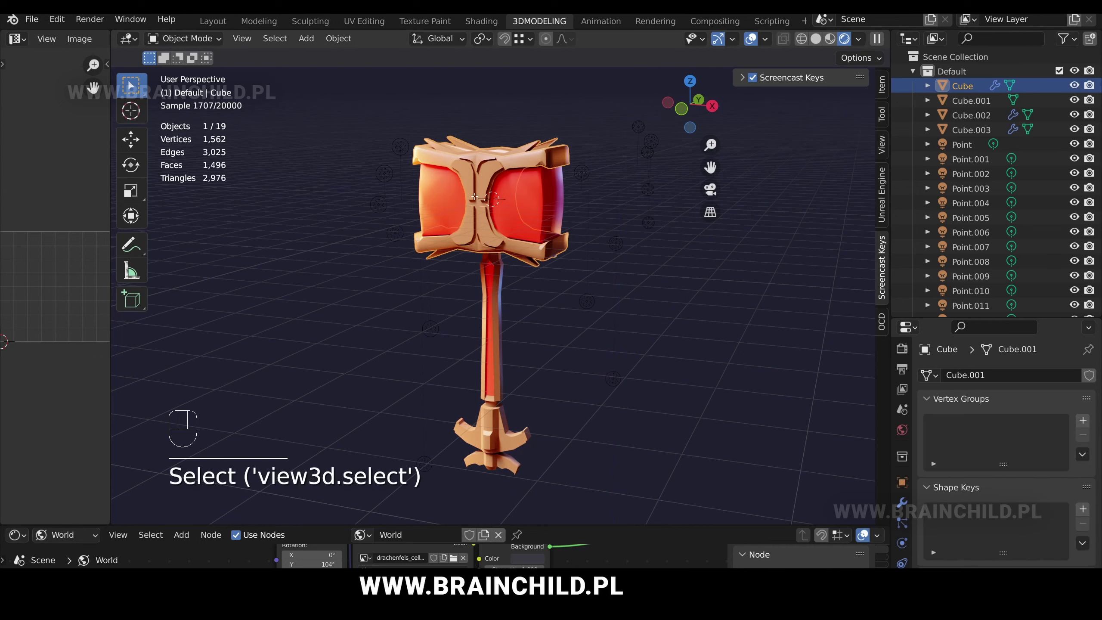
key(Tab)
scroll(491, 200, up, 5)
key(3)
click(624, 196)
key(g)
click(628, 231)
key(Tab)
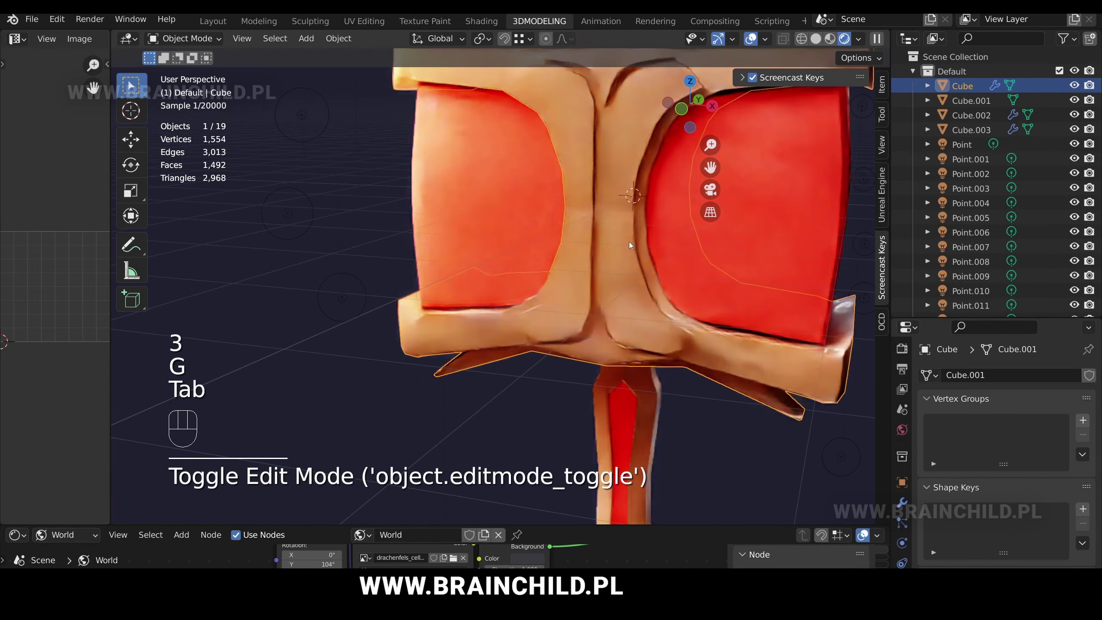
- Try reshaping the centre strut further by moving its end face freely around the mirror seam
scroll(629, 246, down, 4)
shift+middle_drag(625, 246, 600, 249)
scroll(597, 248, up, 4)
key(Tab)
key(g)
click(590, 234)
key(g)
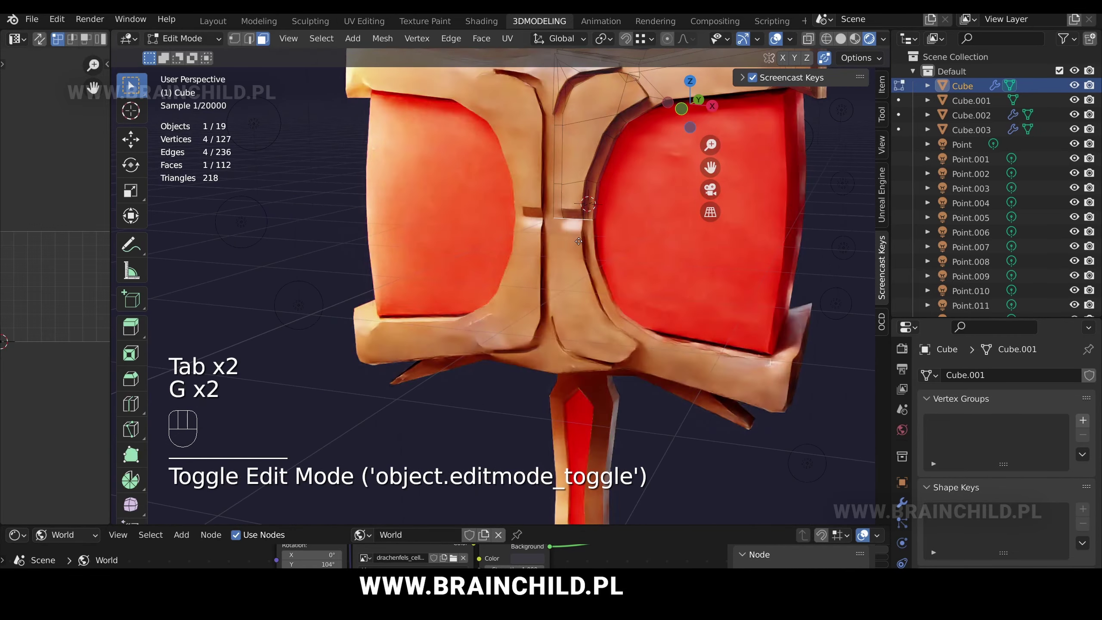
click(582, 238)
key(g)
middle_click(567, 240)
click(564, 249)
key(Tab)
scroll(643, 260, down, 5)
click(632, 261)
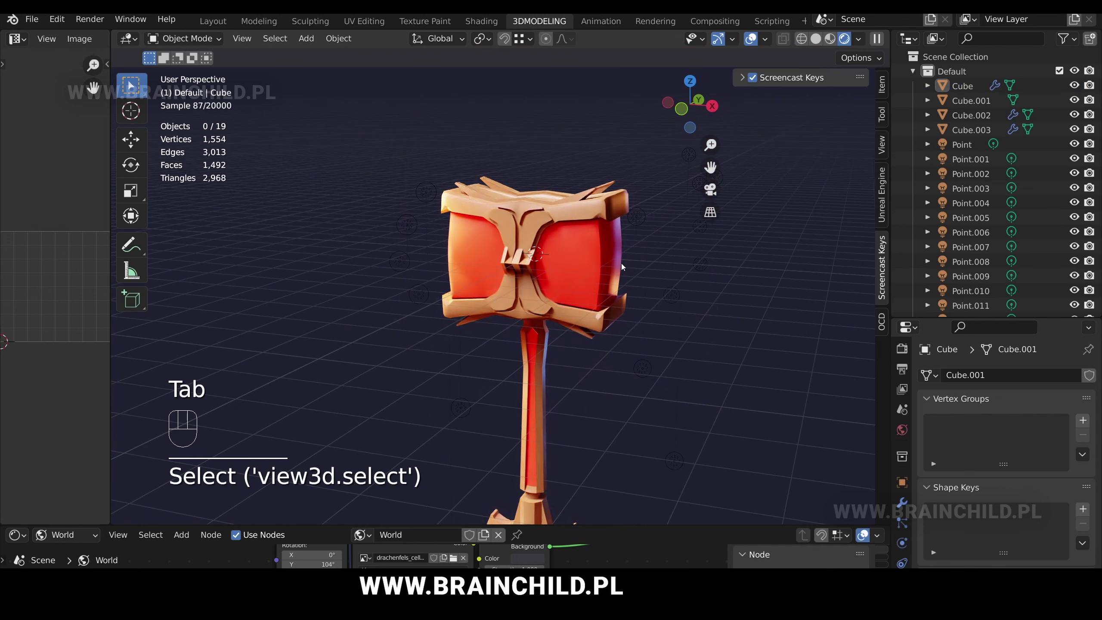
- Undo the last face moves on the frame's centre strut
scroll(590, 247, down, 2)
scroll(564, 241, up, 6)
key(ctrl+z)
key(ctrl+z)
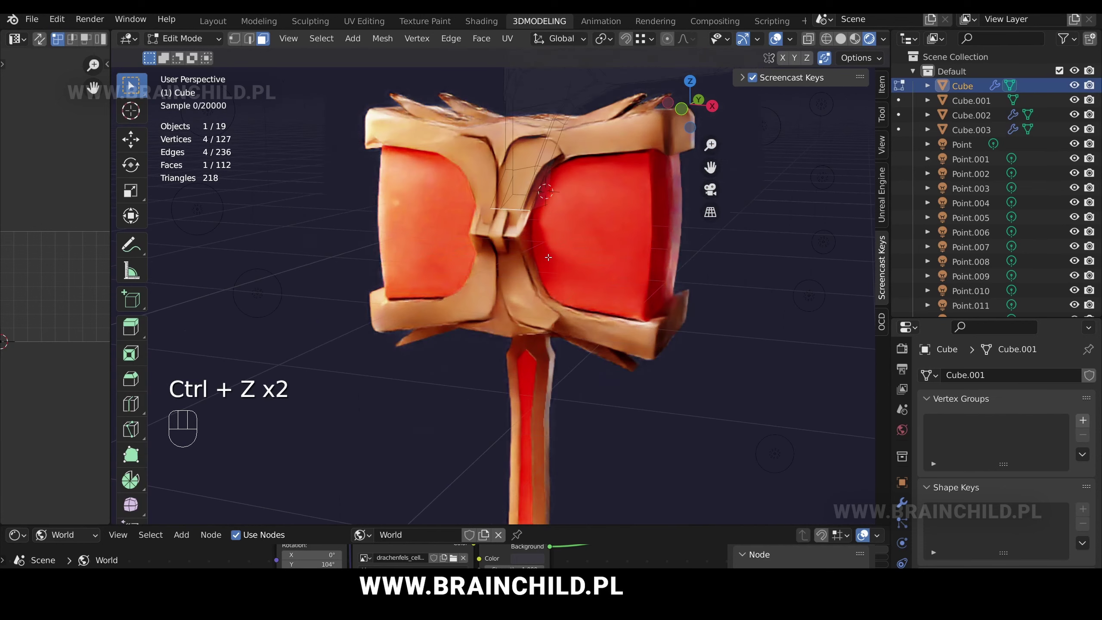
key(ctrl+z)
- Extrude the curved row of front faces on the frame's centre strut into a raised panel and adjust its position
scroll(534, 244, up, 3)
key(2)
key(g)
key(Tab)
key(Tab)
key(3)
shift+click(571, 94)
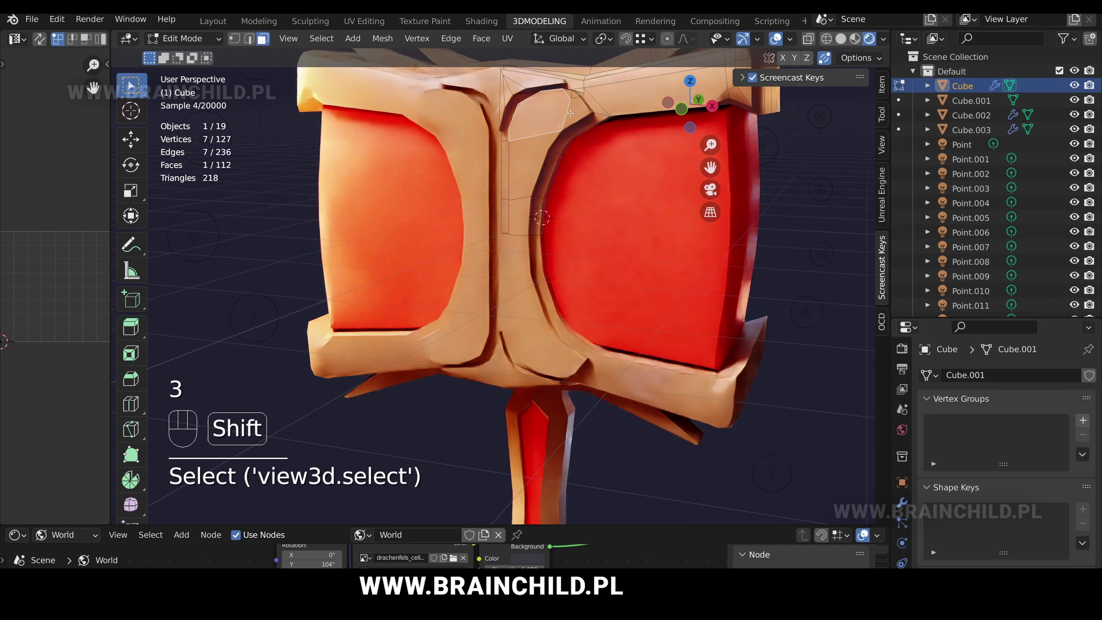
key(e)
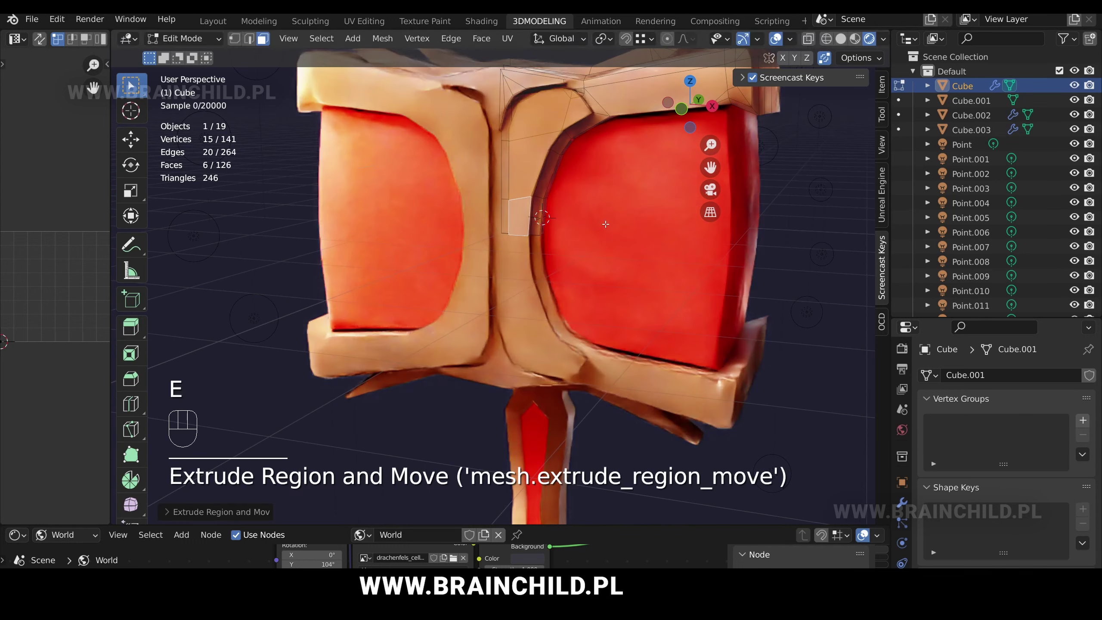
click(582, 209)
key(g)
click(580, 205)
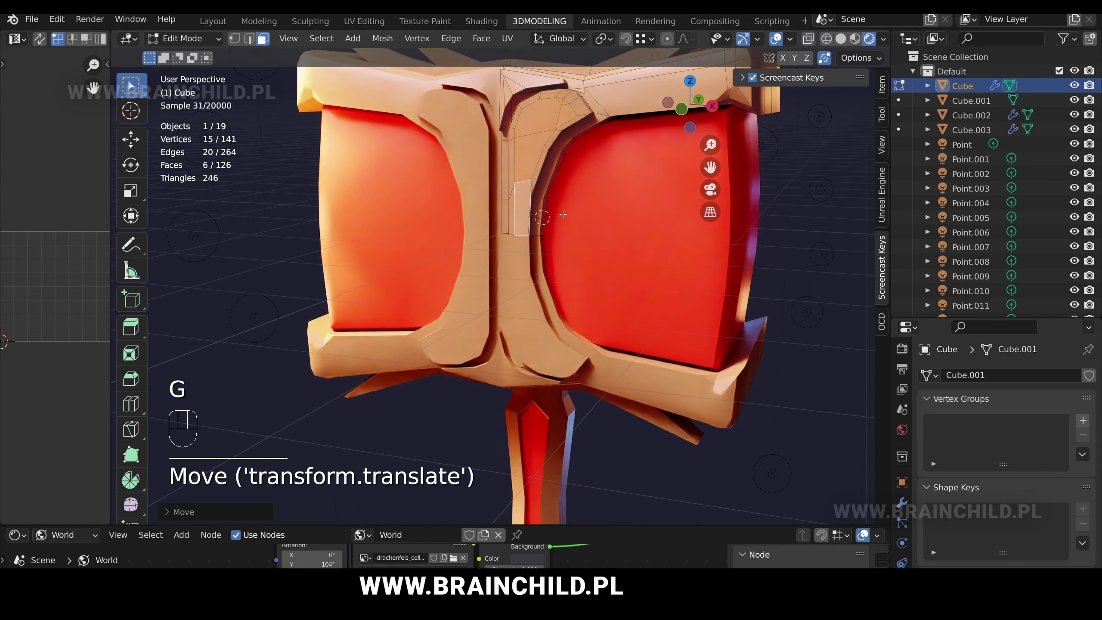
- Slide and scale the cross edge near the lower end of the strut's raised panel to refine its shape
key(3)
click(516, 210)
key(2)
click(523, 187)
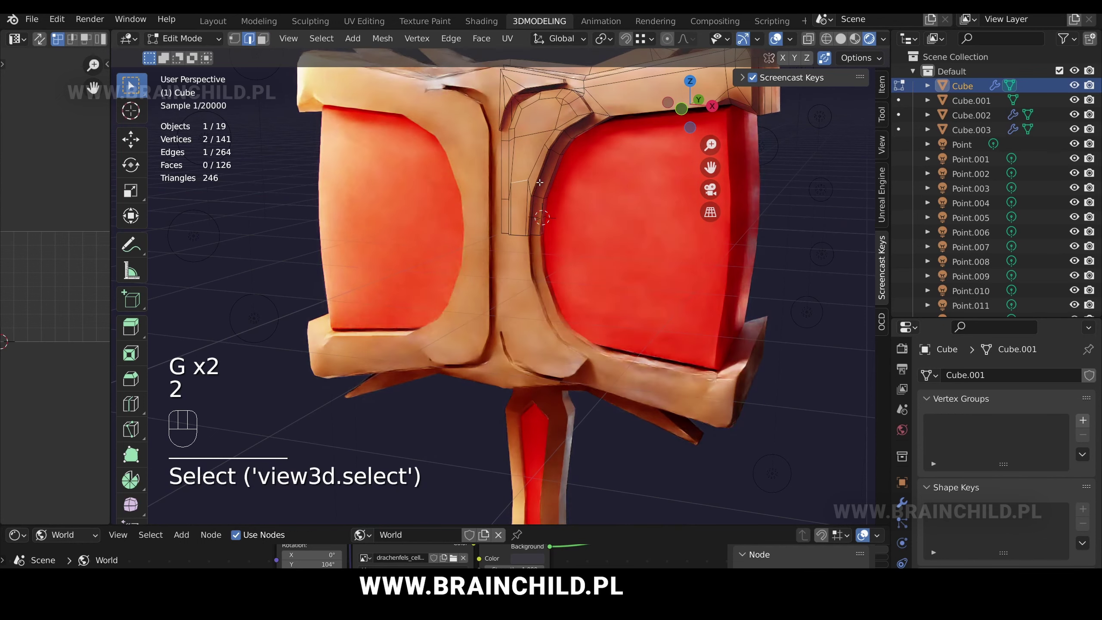
key(g)
key(g)
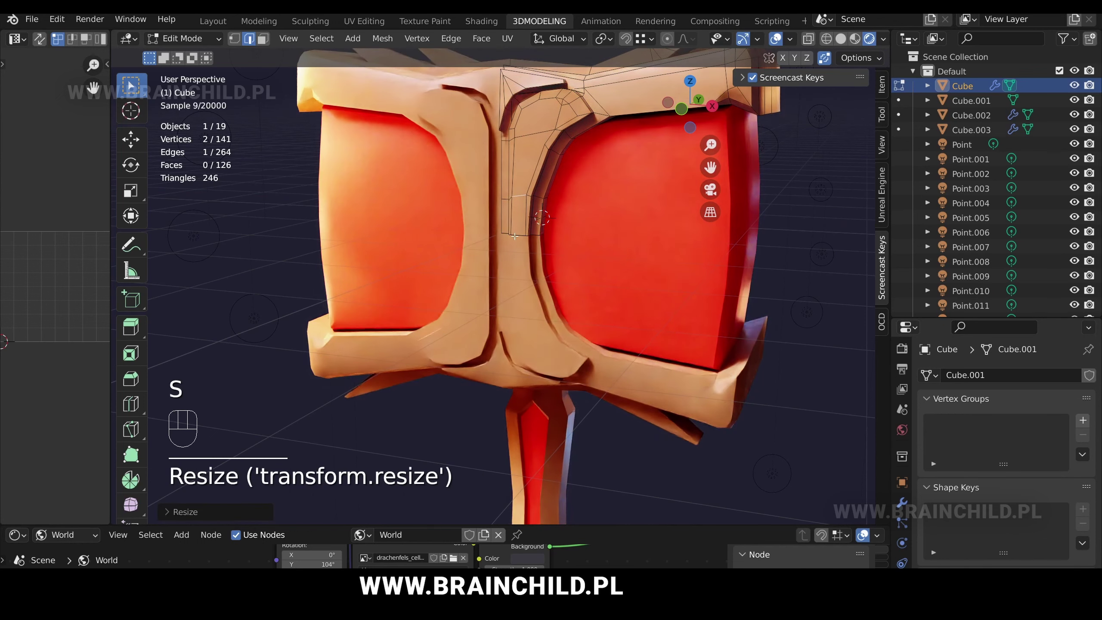
key(s)
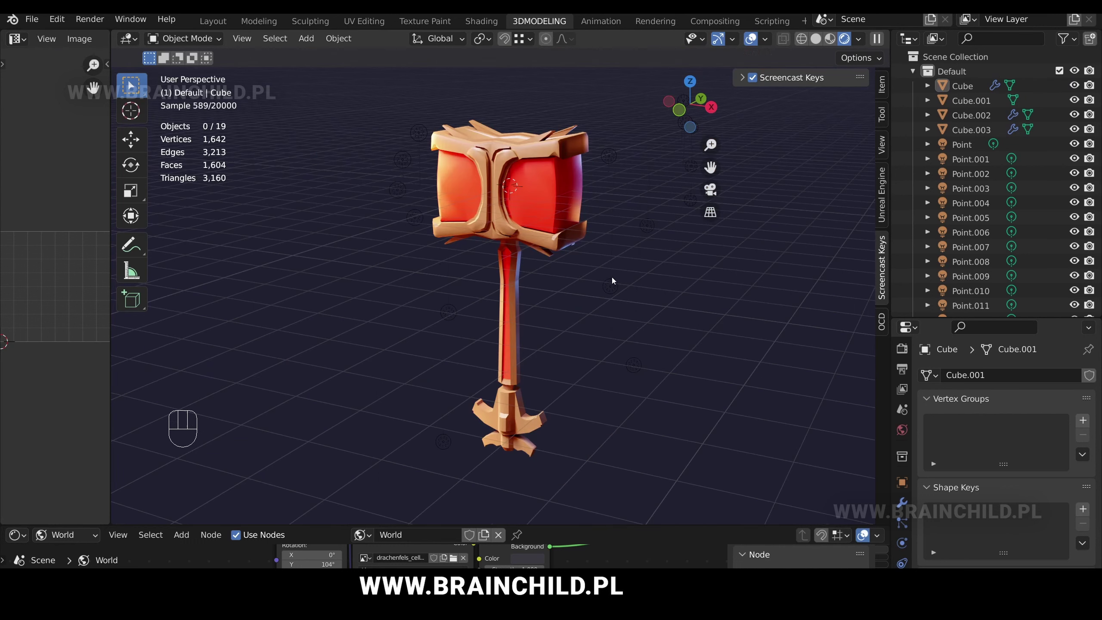
- Set the world background to a light blue with hue 0.574, saturation 0.400 and value 0.312, and maximize the viewport
key(ctrl+space)
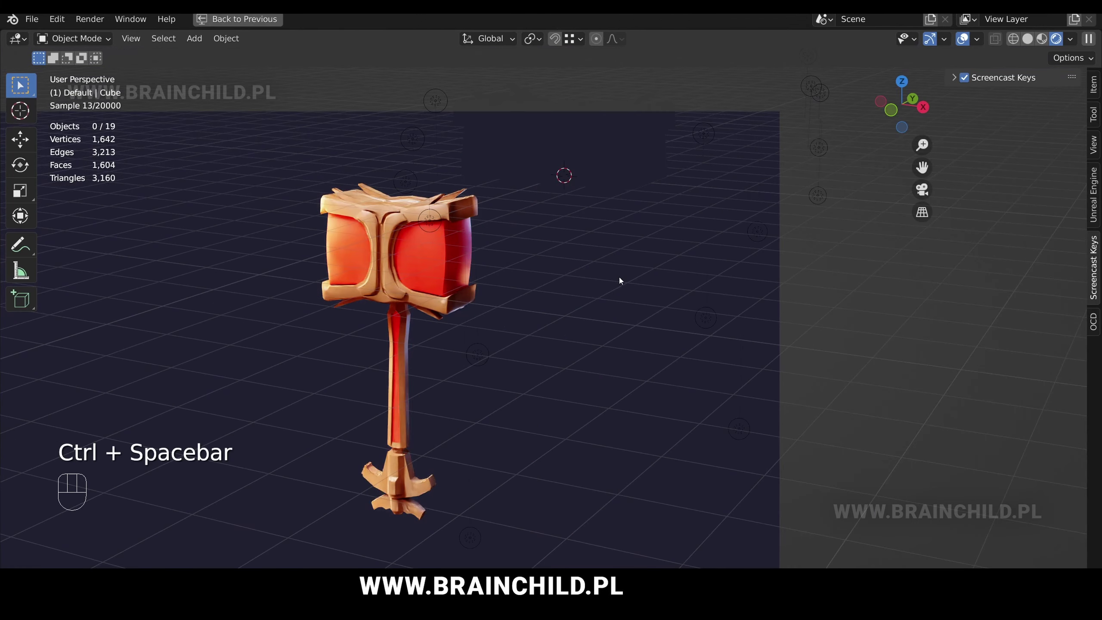
key(ctrl+space)
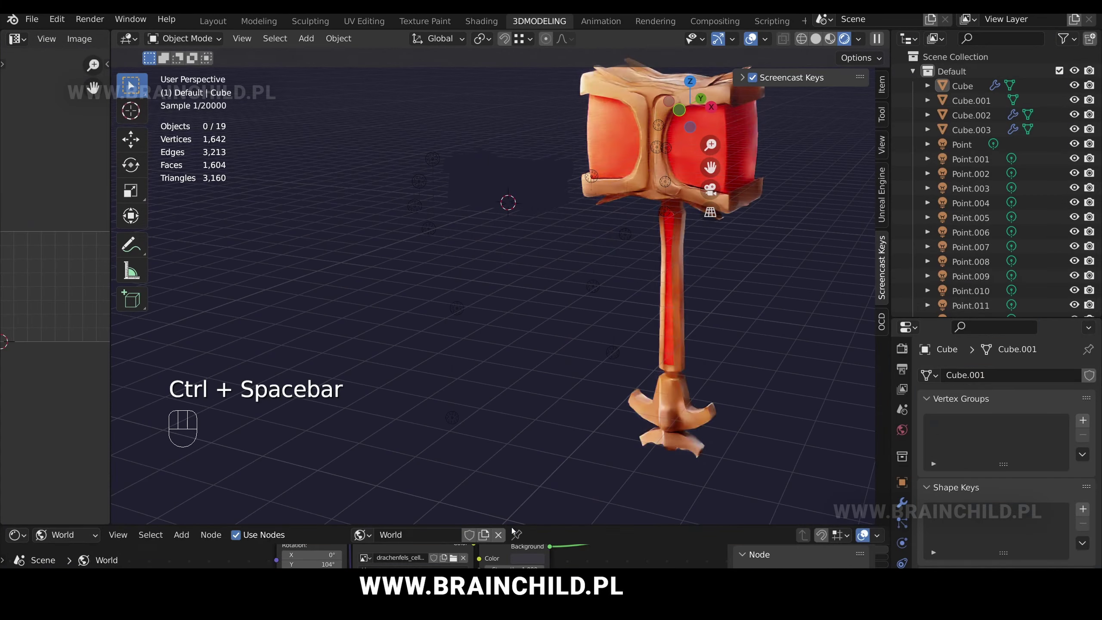
click(522, 558)
mouse_move(597, 456)
mouse_down()
mouse_move(597, 440)
mouse_move(597, 456)
mouse_up()
mouse_move(561, 452)
mouse_down()
mouse_move(538, 462)
mouse_move(597, 446)
mouse_move(554, 445)
mouse_up()
key(ctrl+space)
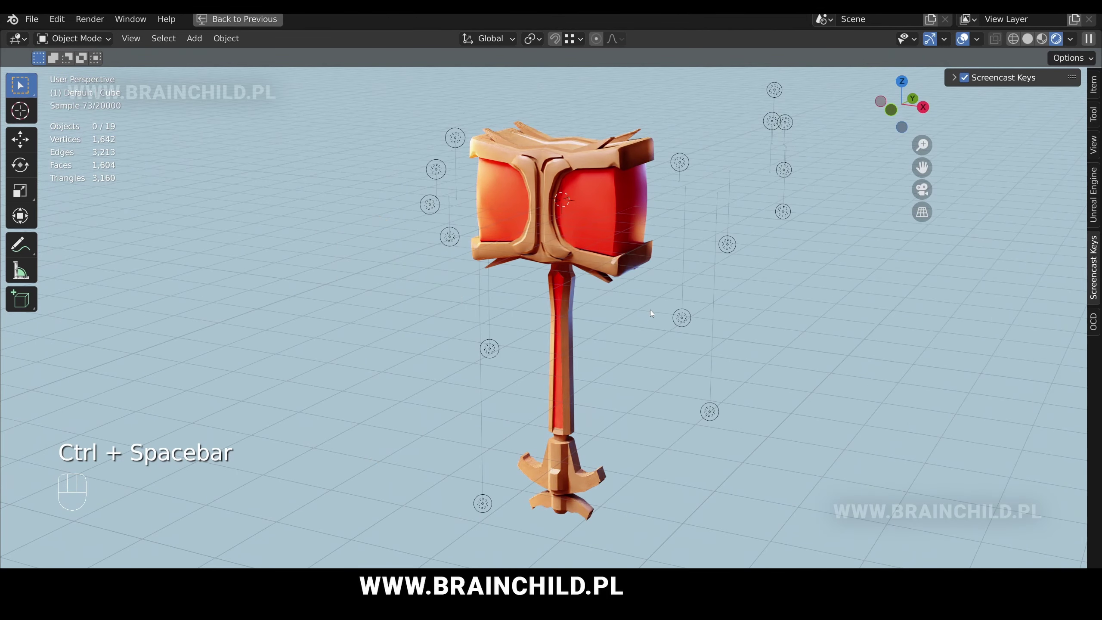
- Restore the layout and change the world background colour to a pale greenish beige
key(ctrl+space)
click(527, 558)
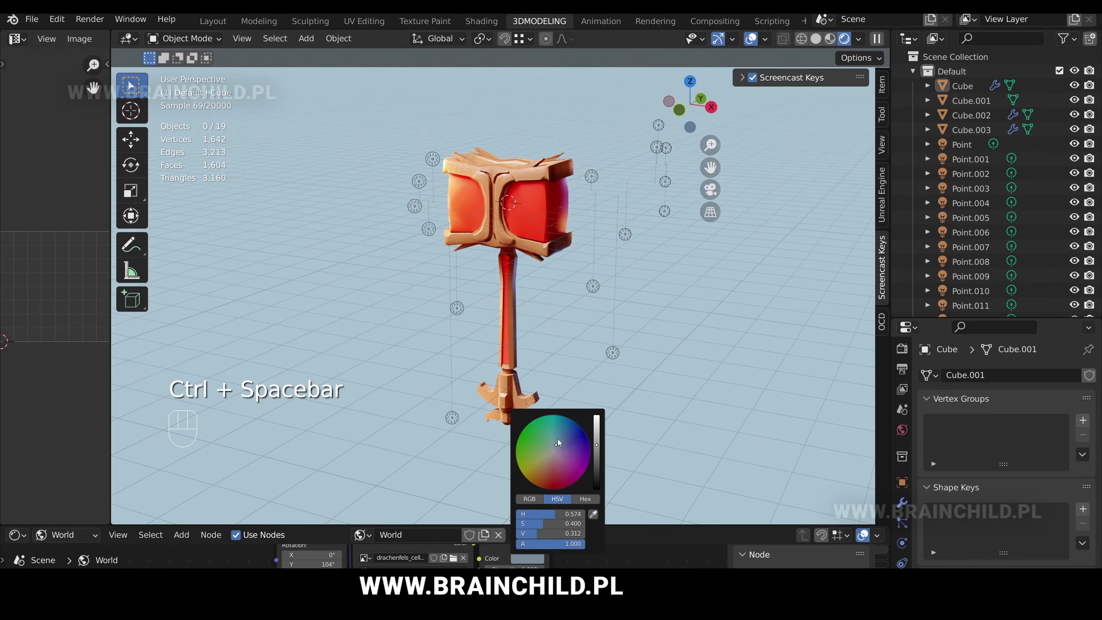
mouse_move(558, 440)
mouse_down()
mouse_move(545, 448)
mouse_move(559, 456)
mouse_move(549, 454)
mouse_up()
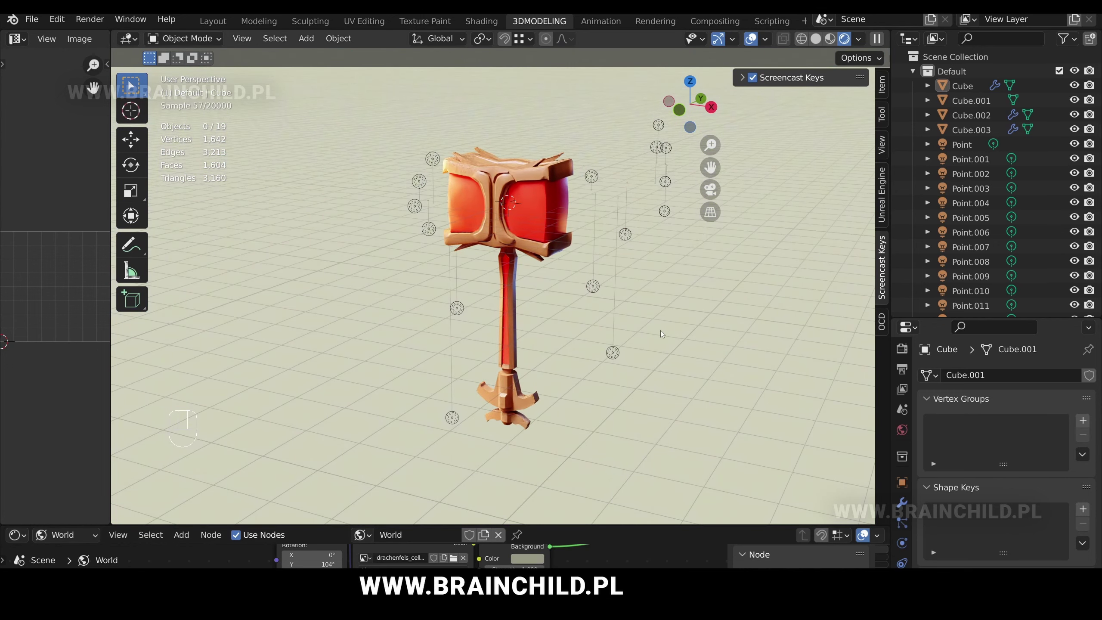
- Maximize the viewport and hide the gizmos and overlays for a clean view of the hammer
key(ctrl+space)
click(930, 38)
click(962, 38)
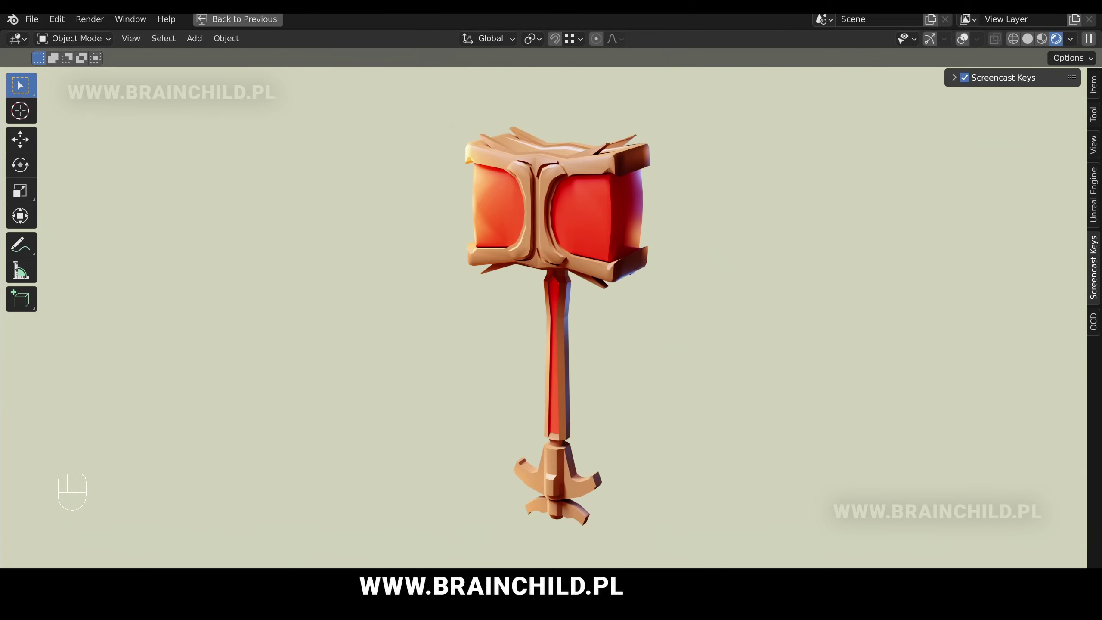
- Set the Auto Smooth angle of the hammer's frame to 26.8° and return to the maximized viewport
key(ctrl+space)
click(902, 441)
click(902, 521)
scroll(956, 482, down, 8)
drag(1038, 434, 1022, 434)
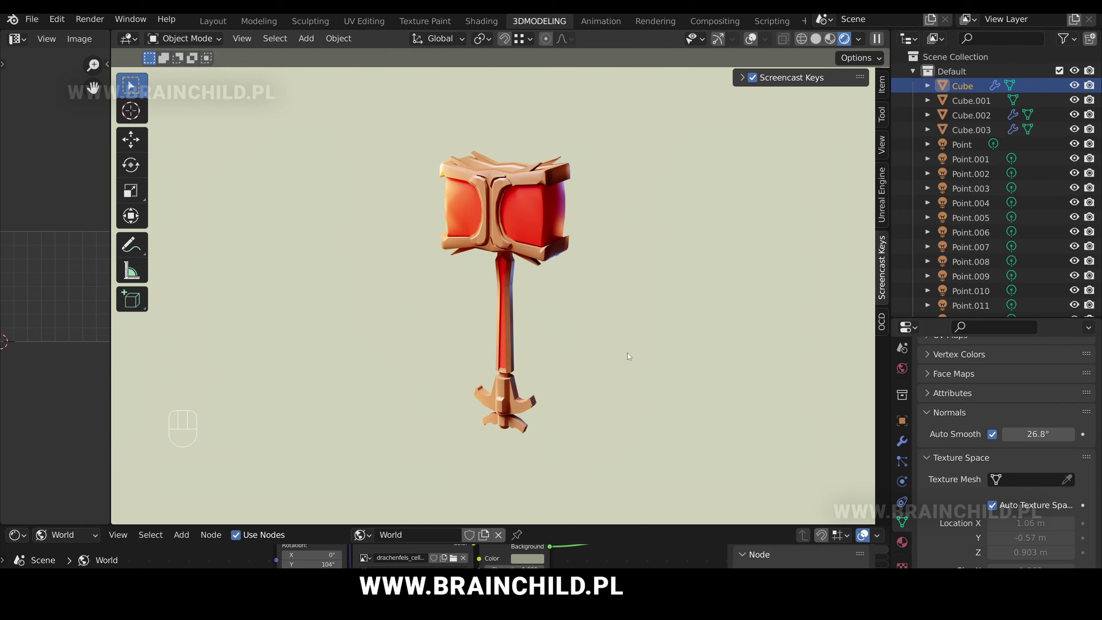
key(ctrl+space)
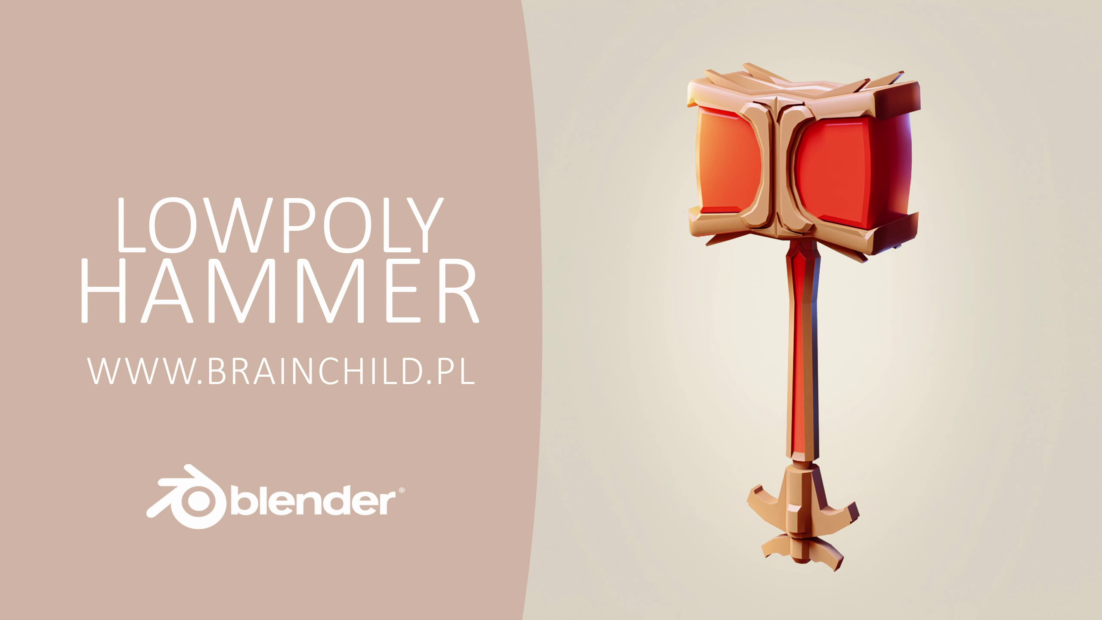